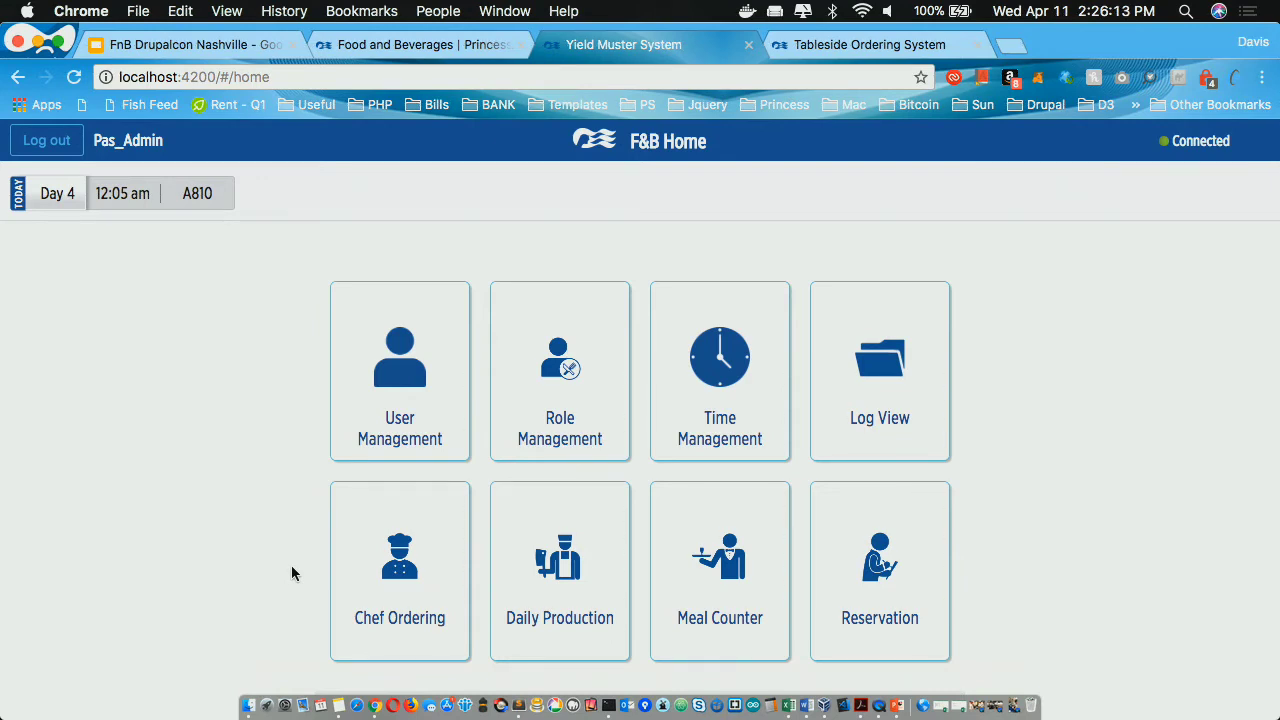
Step: Open Chef Ordering and select Crown Grill with the dinner meal time
left_click(384, 562)
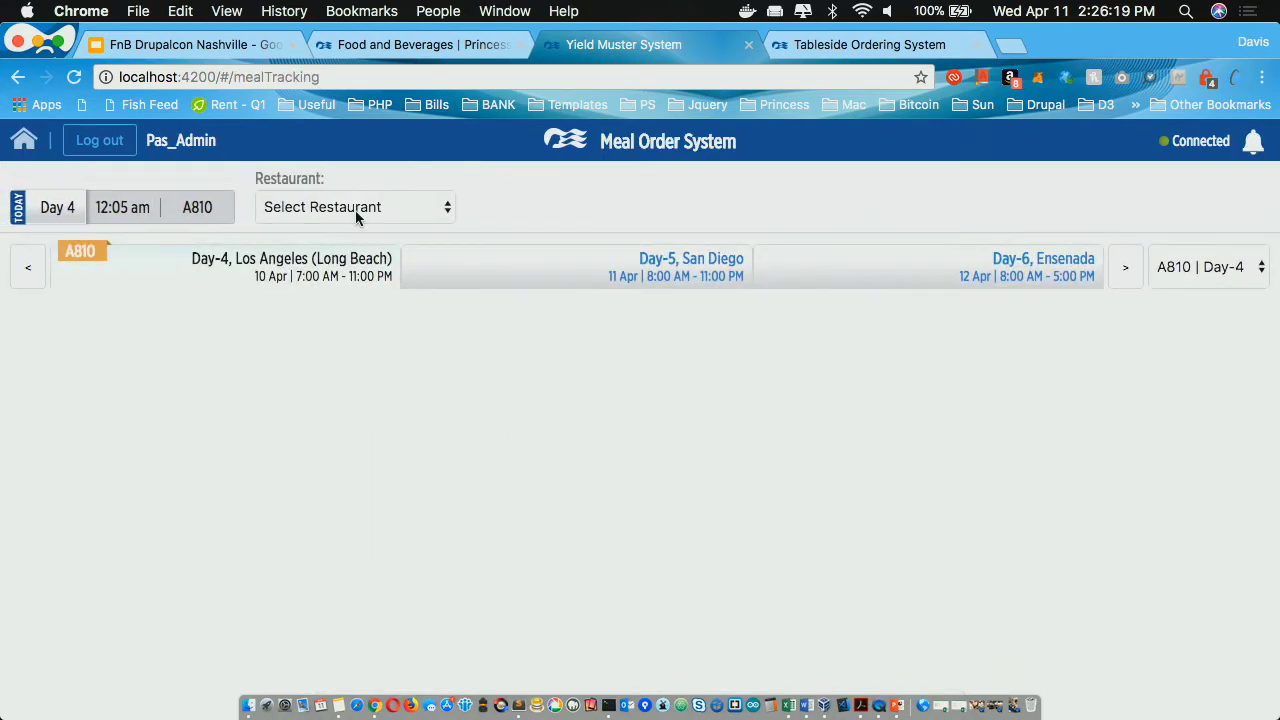
left_click(355, 210)
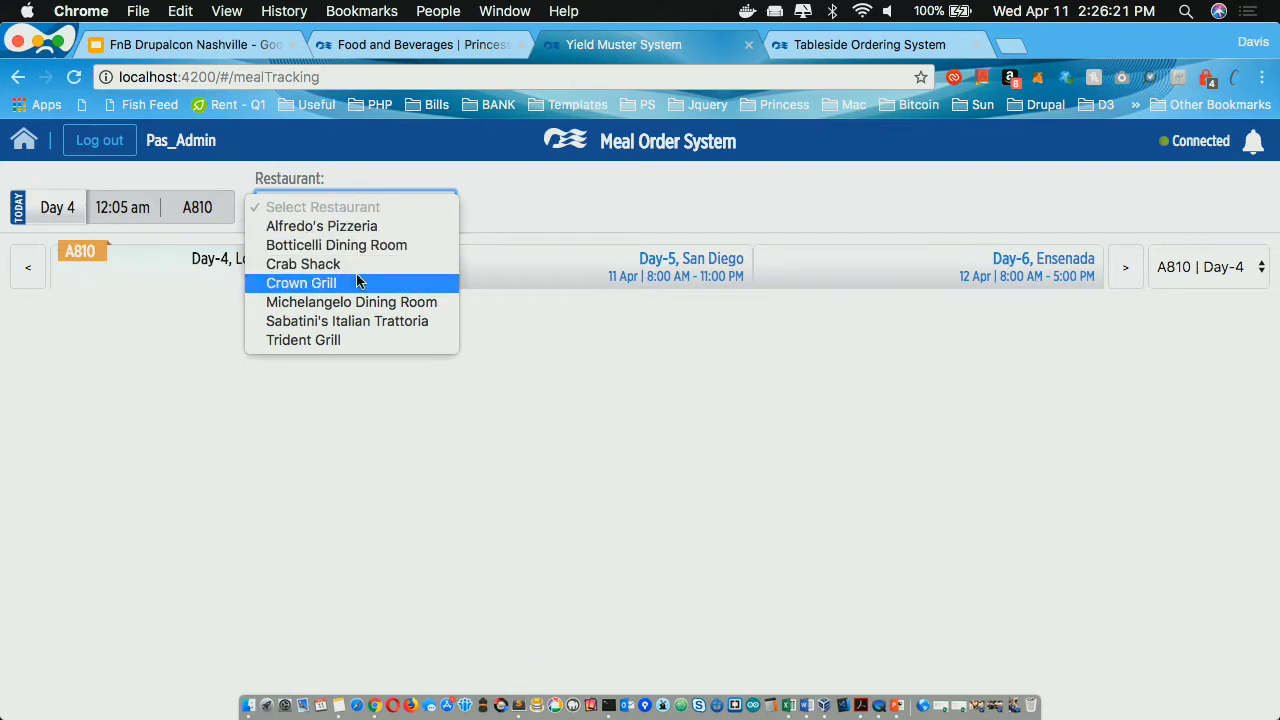
left_click(480, 180)
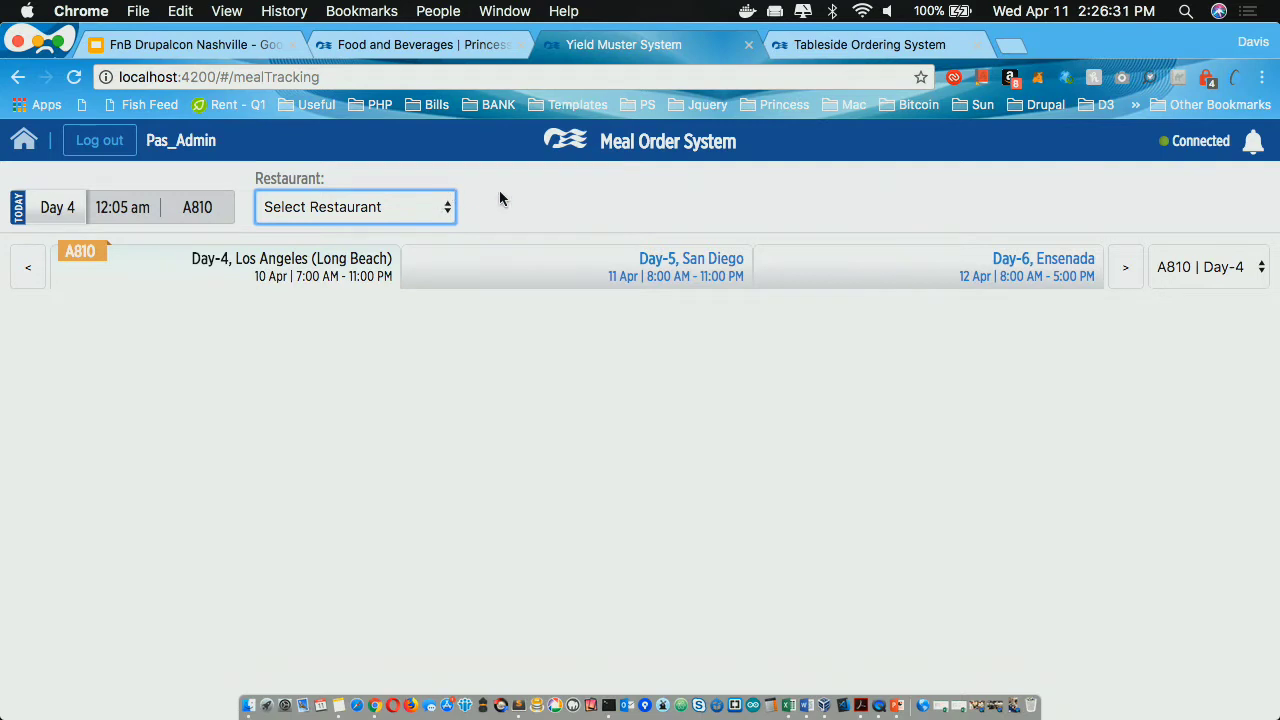
left_click(445, 206)
left_click(416, 281)
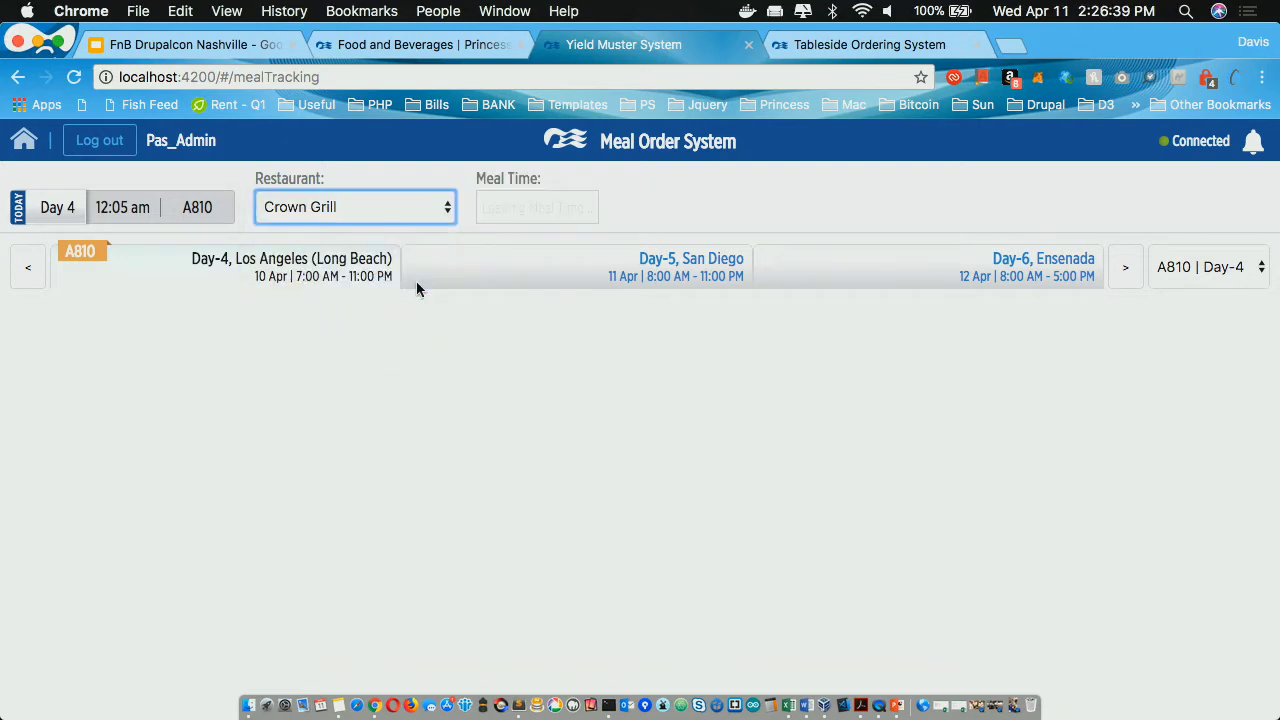
left_click(554, 206)
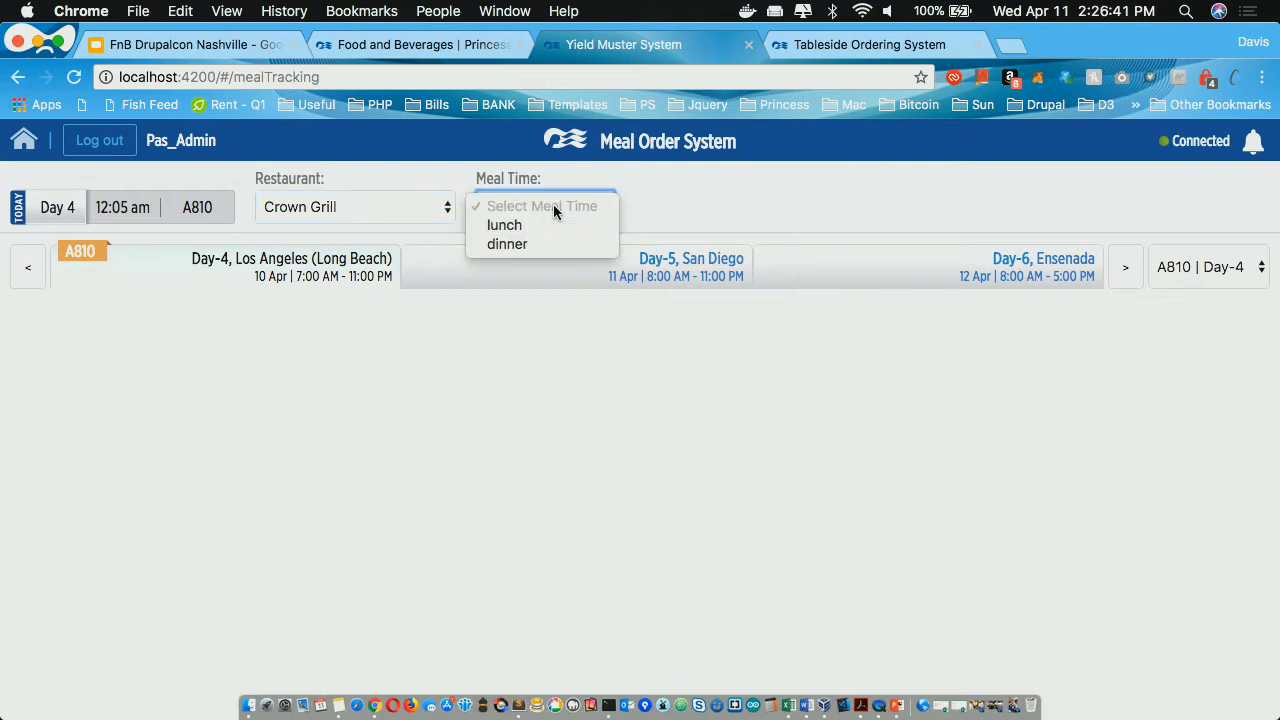
left_click(553, 244)
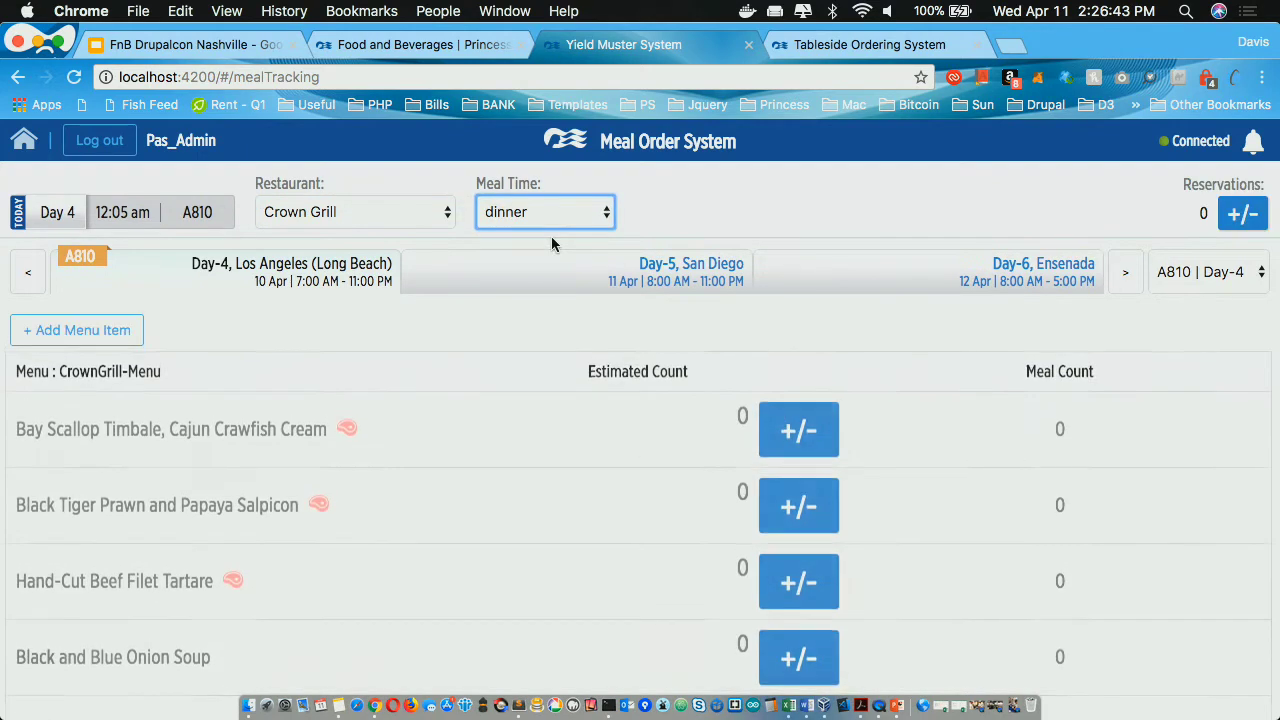
Step: Enter 50 as the Black Tiger Prawn and Papaya Salpicon estimate, assign delivery date, and add it
scroll(546, 422, "down", 3)
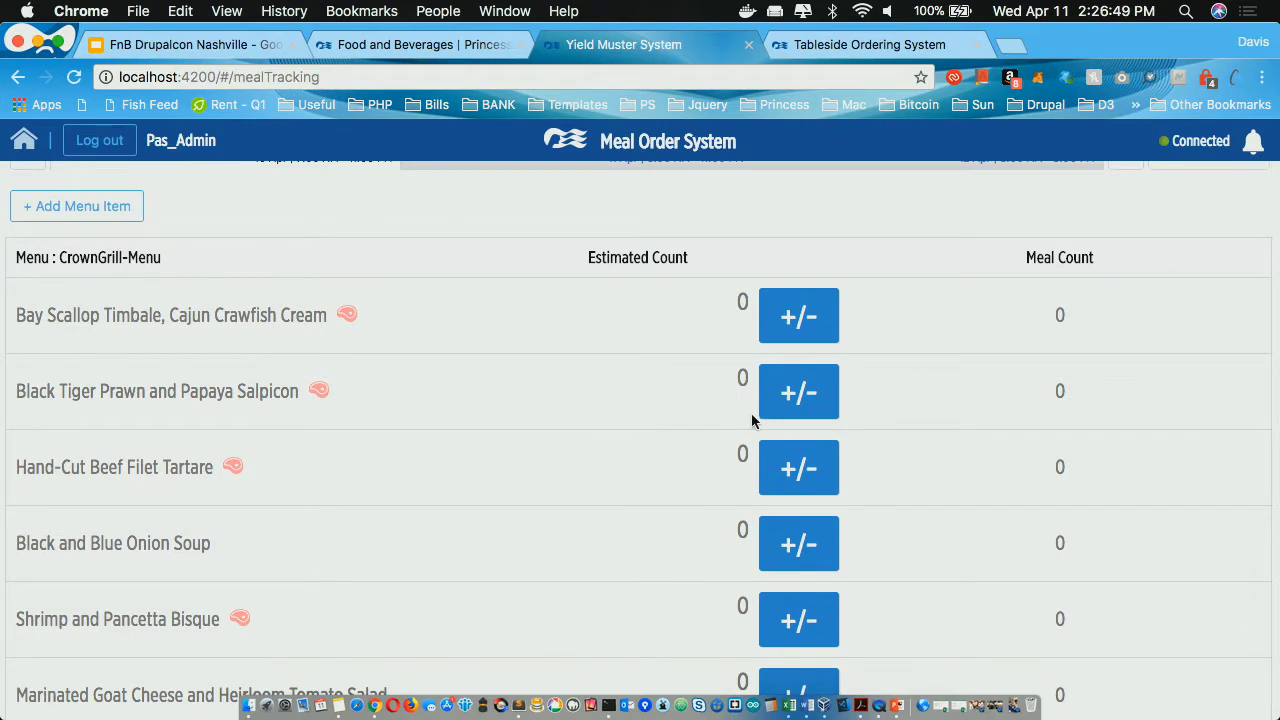
left_click(789, 391)
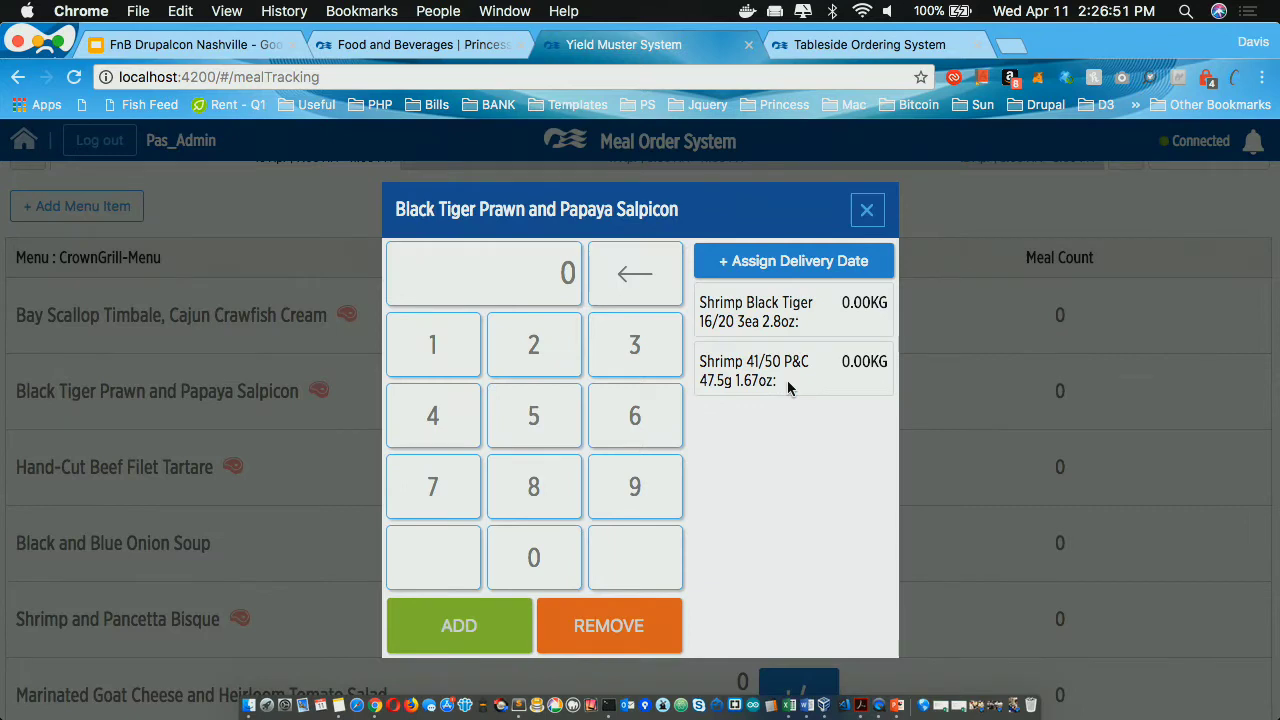
left_click(531, 417)
left_click(538, 568)
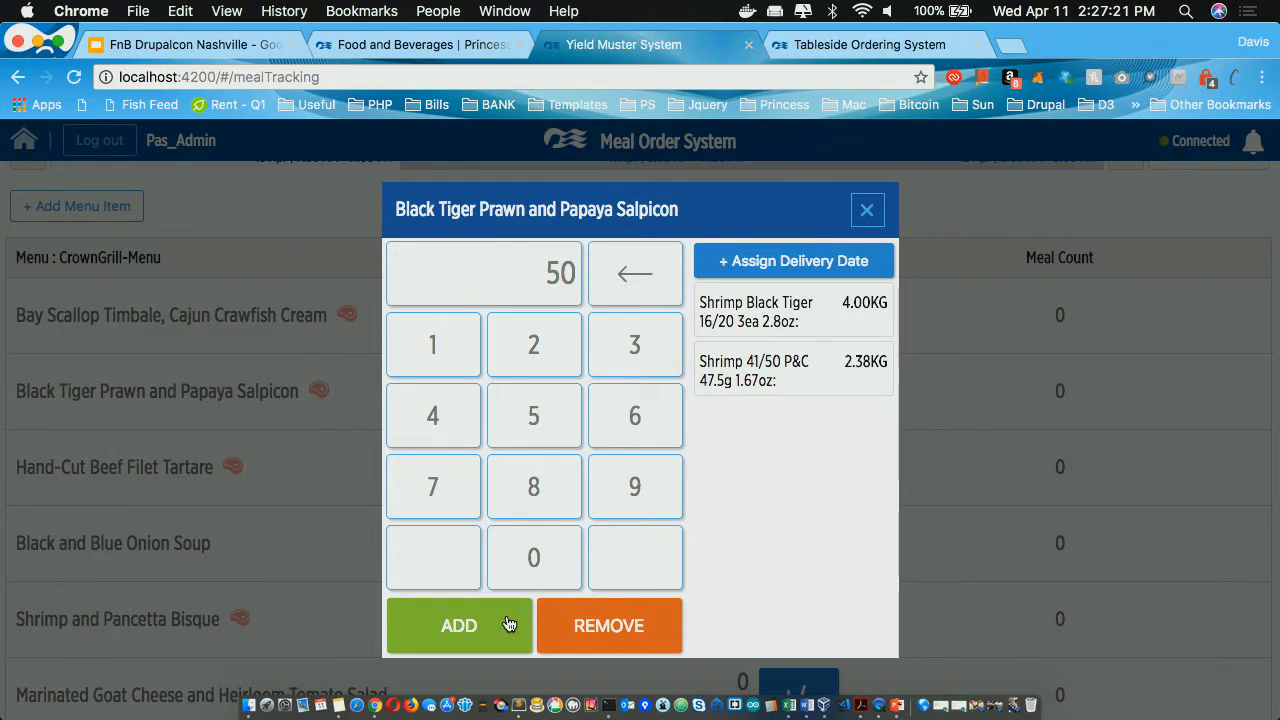
left_click(721, 260)
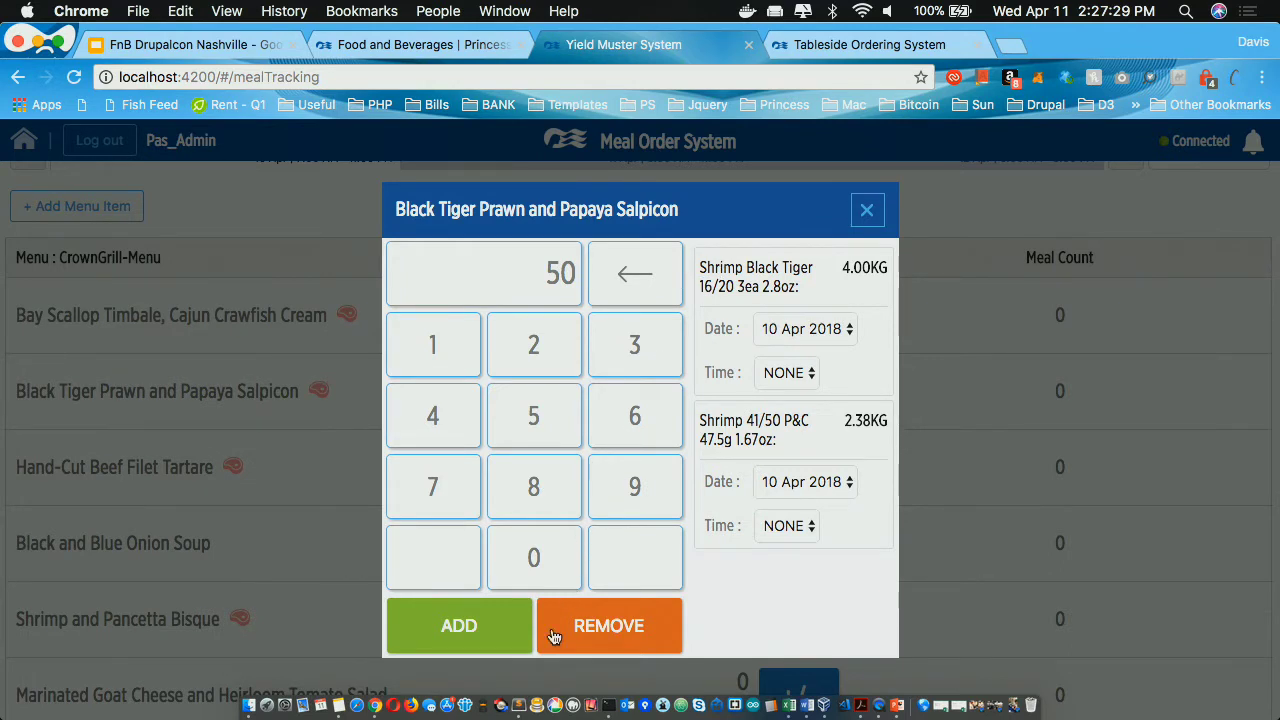
left_click(490, 627)
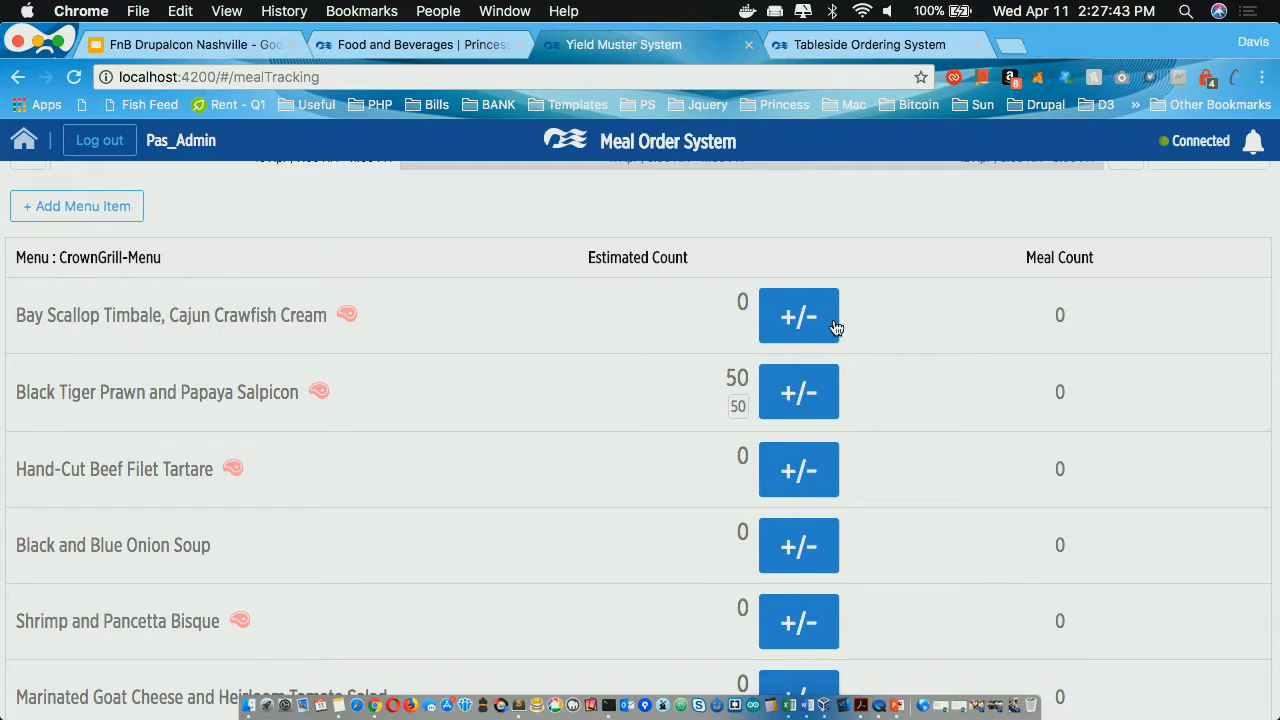
Step: Set Hand-Cut Beef Filet Tartare's estimated count to 60
left_click(816, 464)
left_click(648, 430)
left_click(524, 576)
left_click(494, 638)
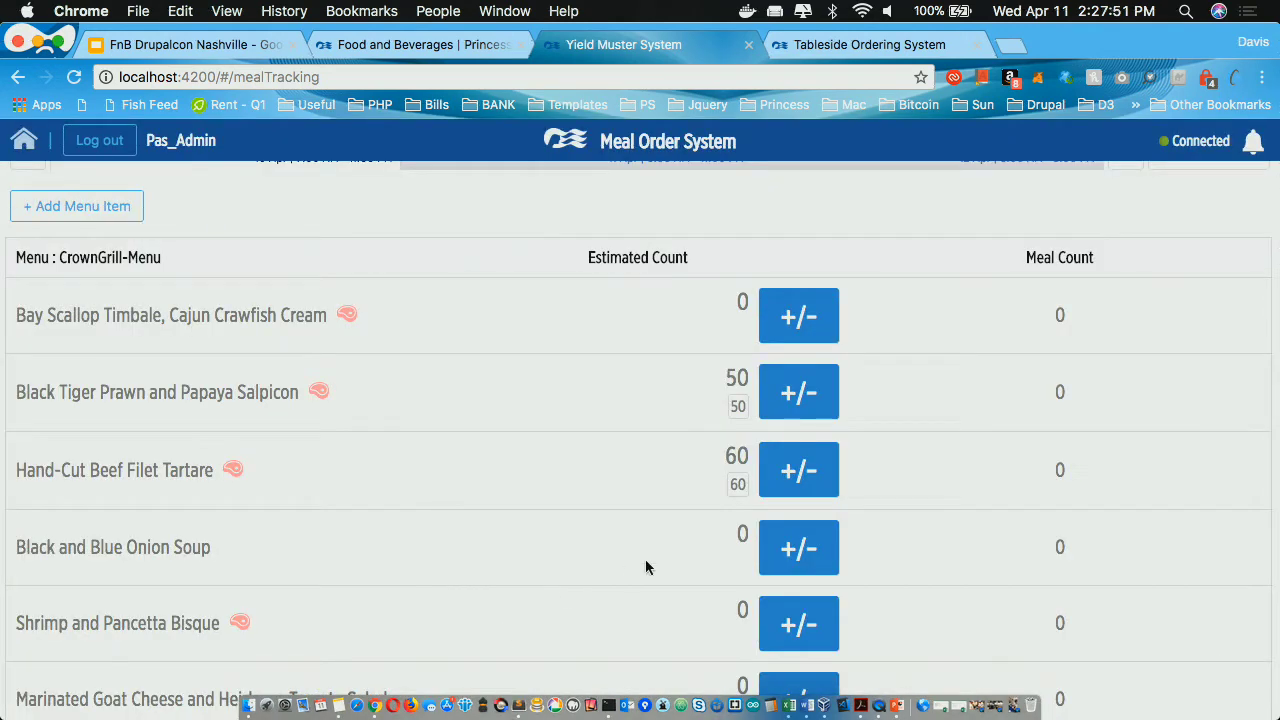
Step: Set Shrimp and Pancetta Bisque's estimated count to 55
scroll(686, 563, "down", 3)
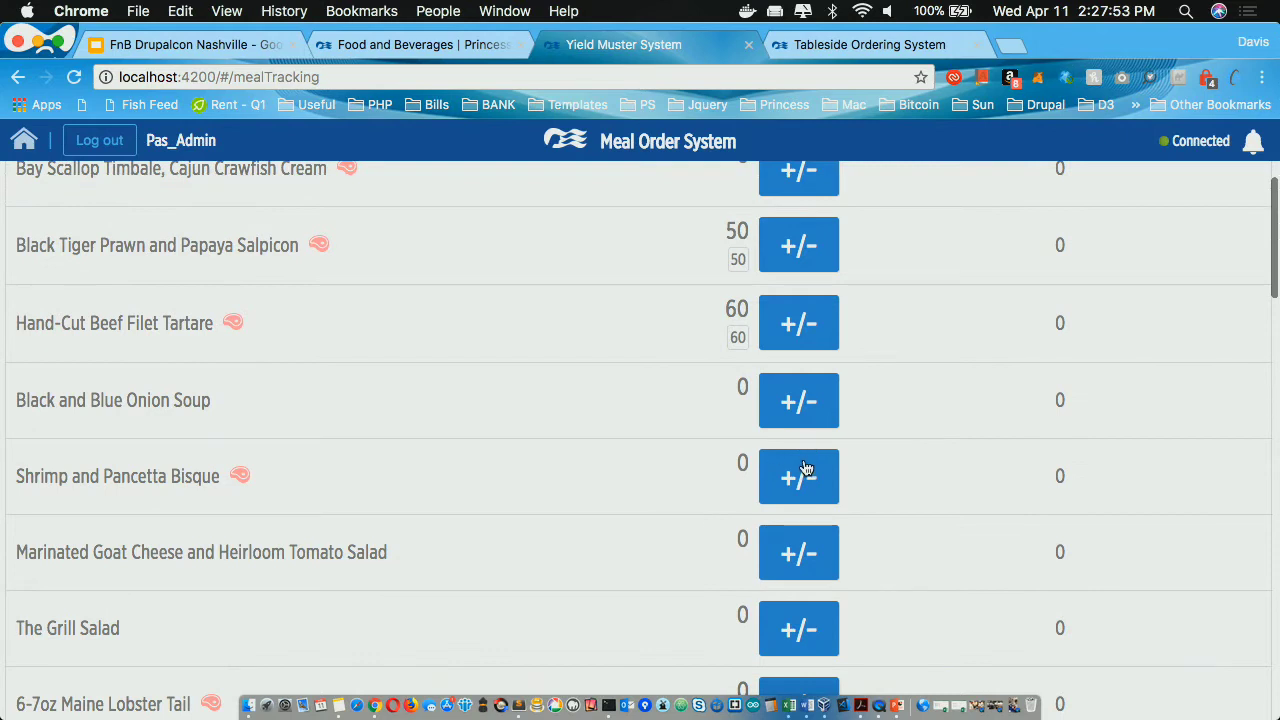
left_click(806, 468)
left_click(519, 430)
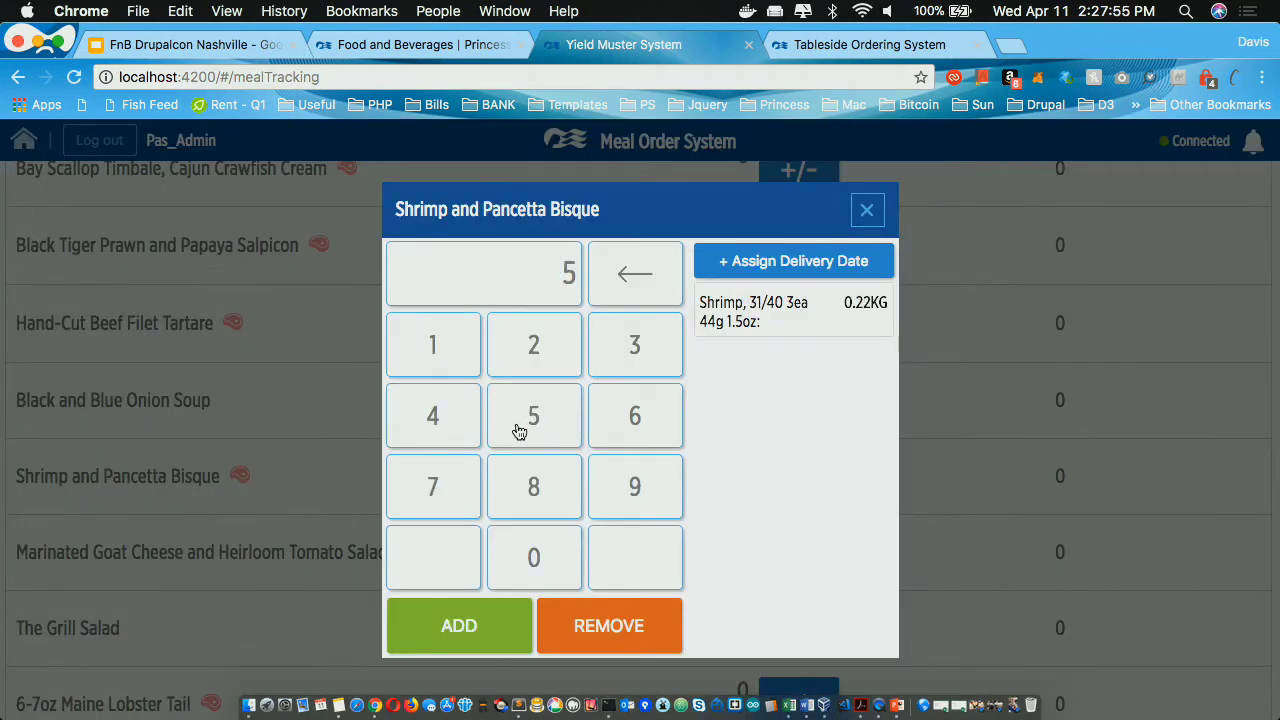
left_click(528, 436)
left_click(474, 648)
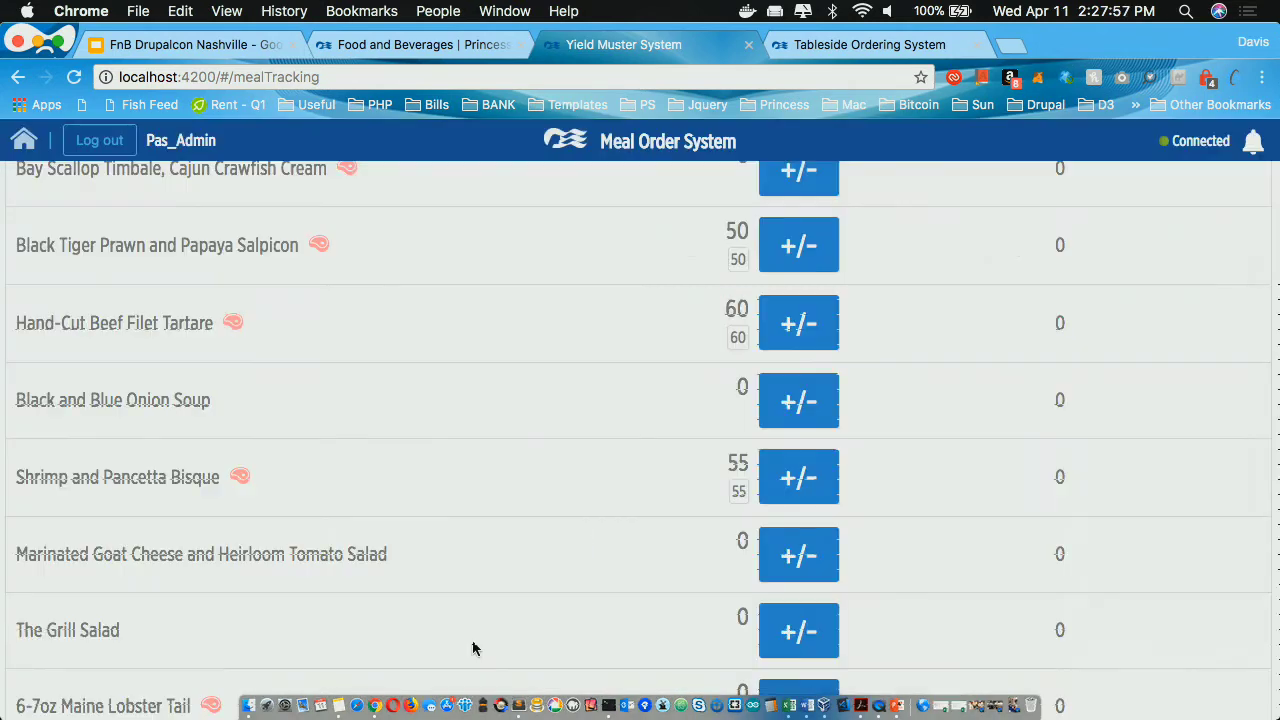
Step: Set the 6-7oz Maine Lobster Tail's estimated count to 90
scroll(606, 543, "down", 2)
scroll(606, 543, "down", 2)
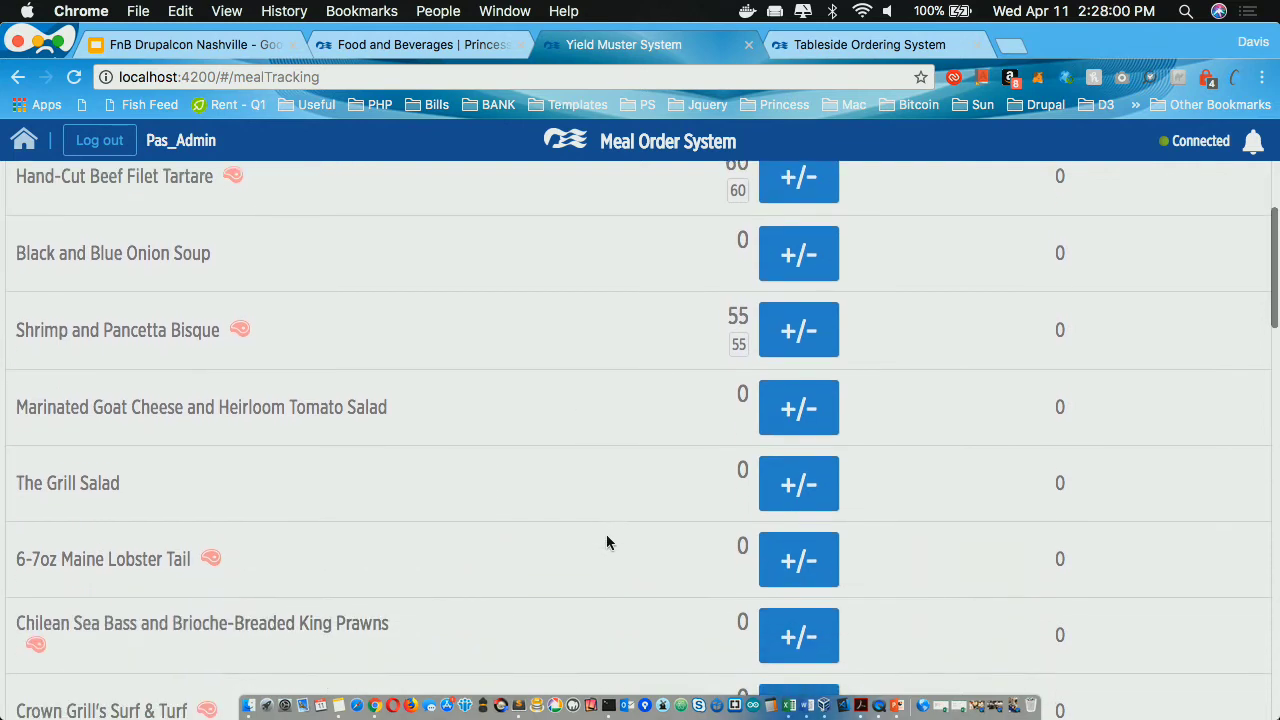
left_click(779, 540)
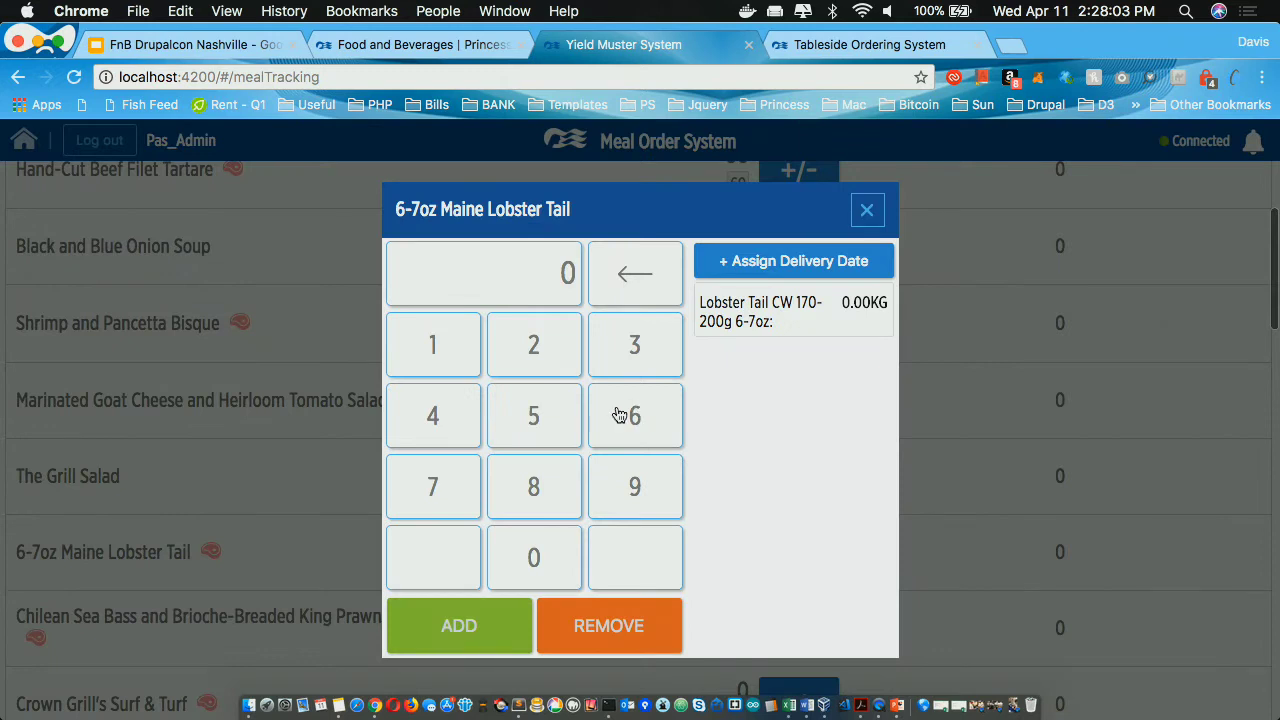
left_click(648, 492)
left_click(534, 558)
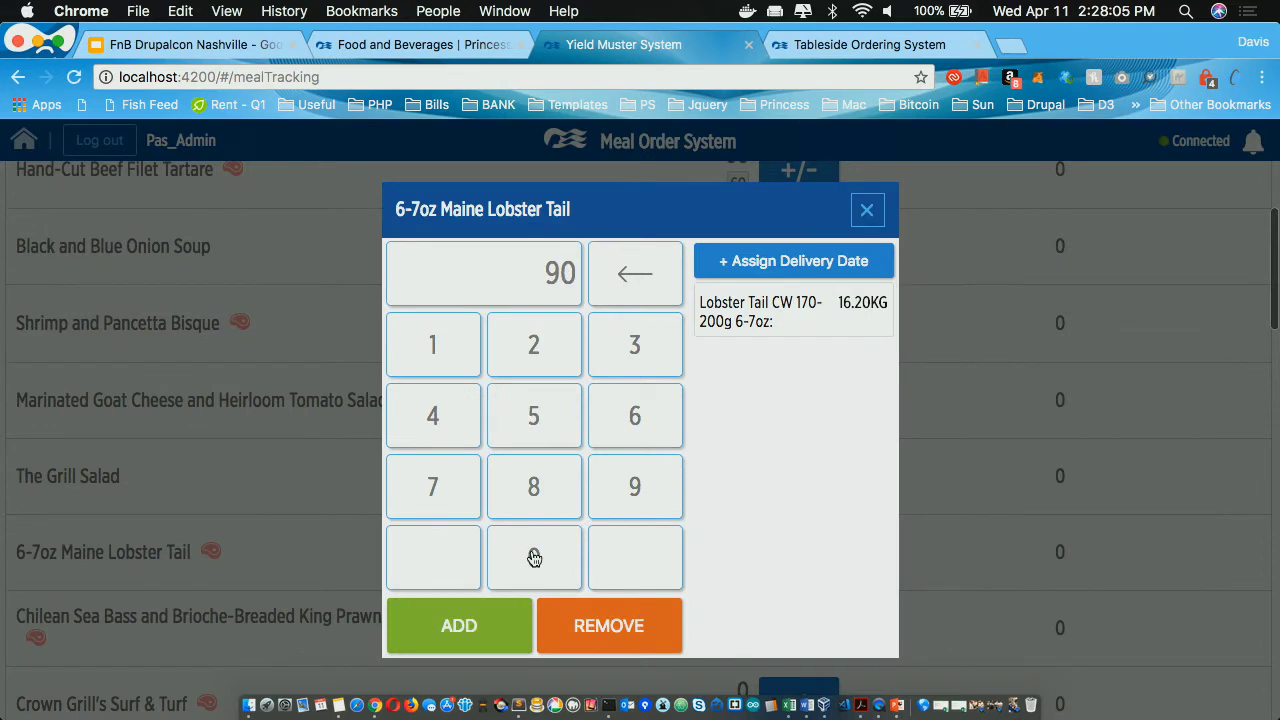
left_click(501, 613)
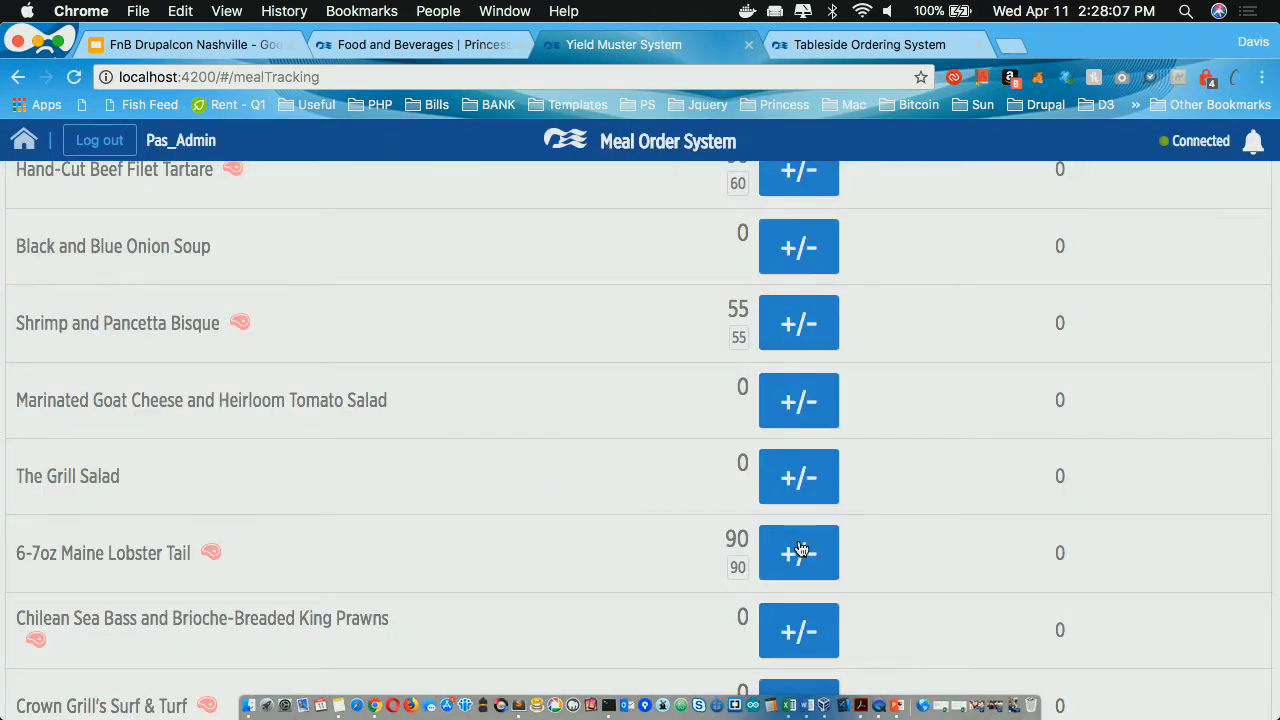
scroll(803, 565, "down", 1)
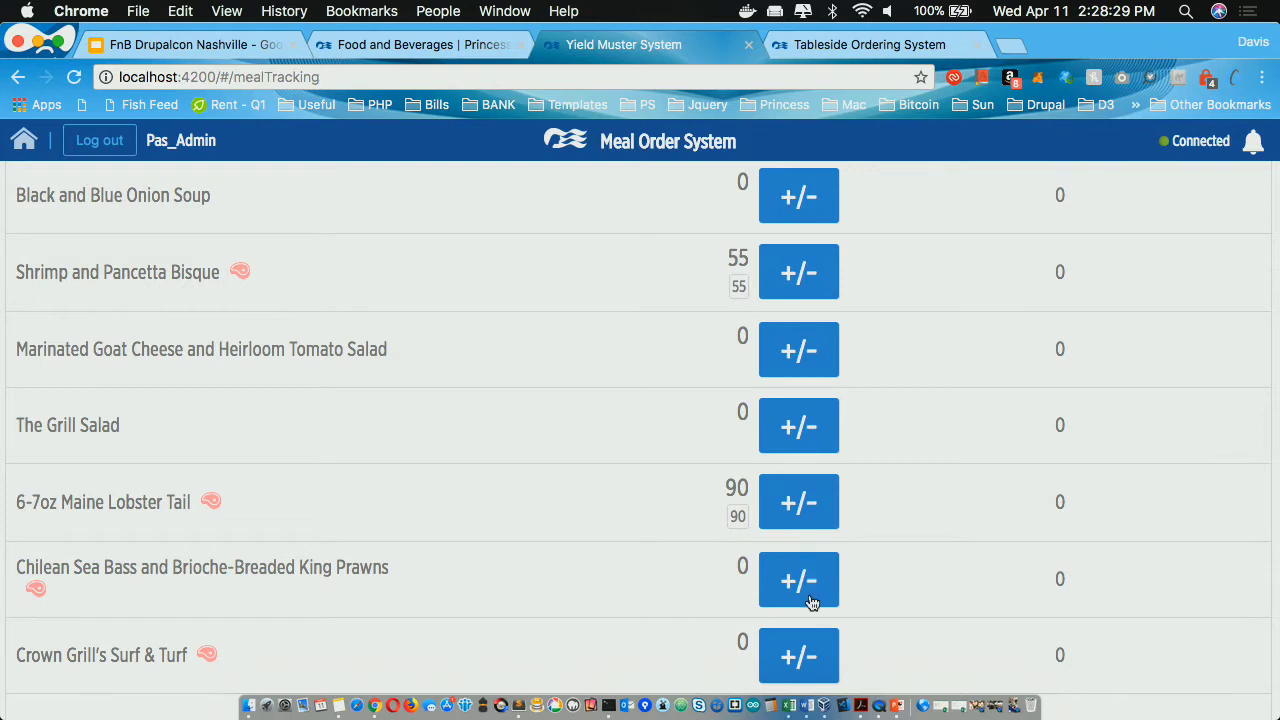
scroll(825, 628, "down", 2)
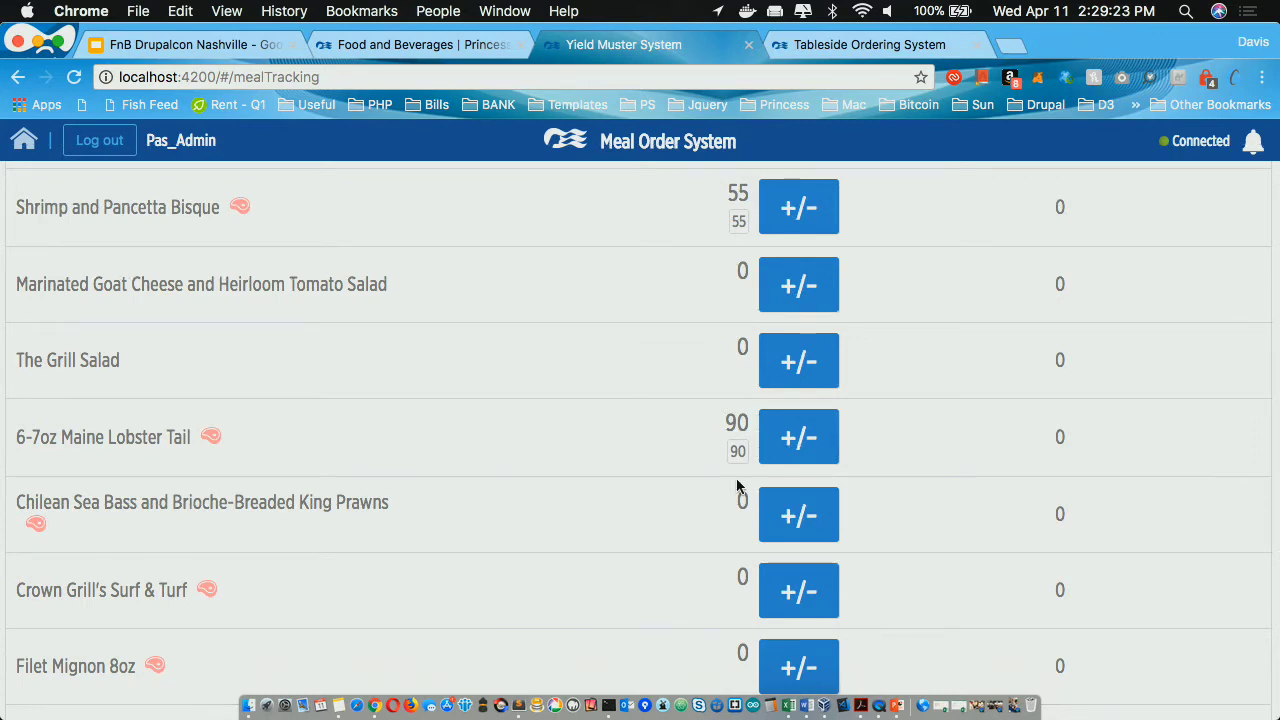
Step: Set Filet Mignon 8oz's estimated count to 80
scroll(844, 548, "down", 2)
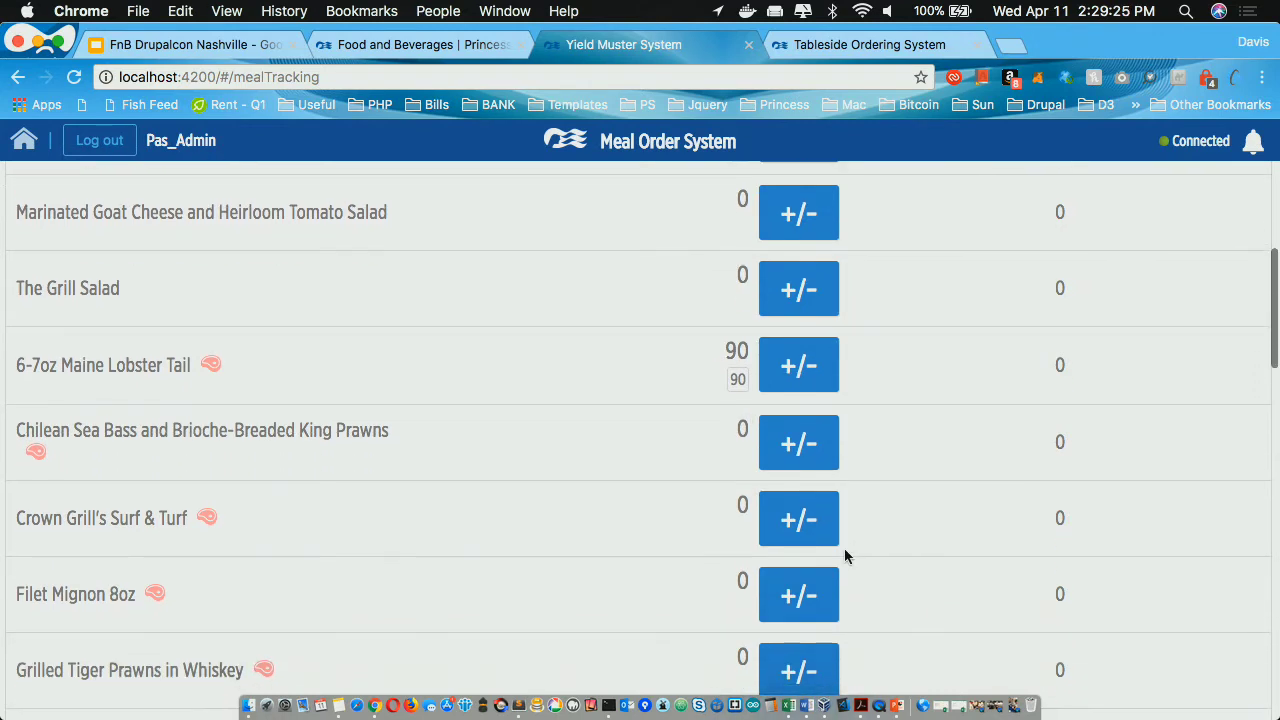
left_click(810, 592)
left_click(534, 487)
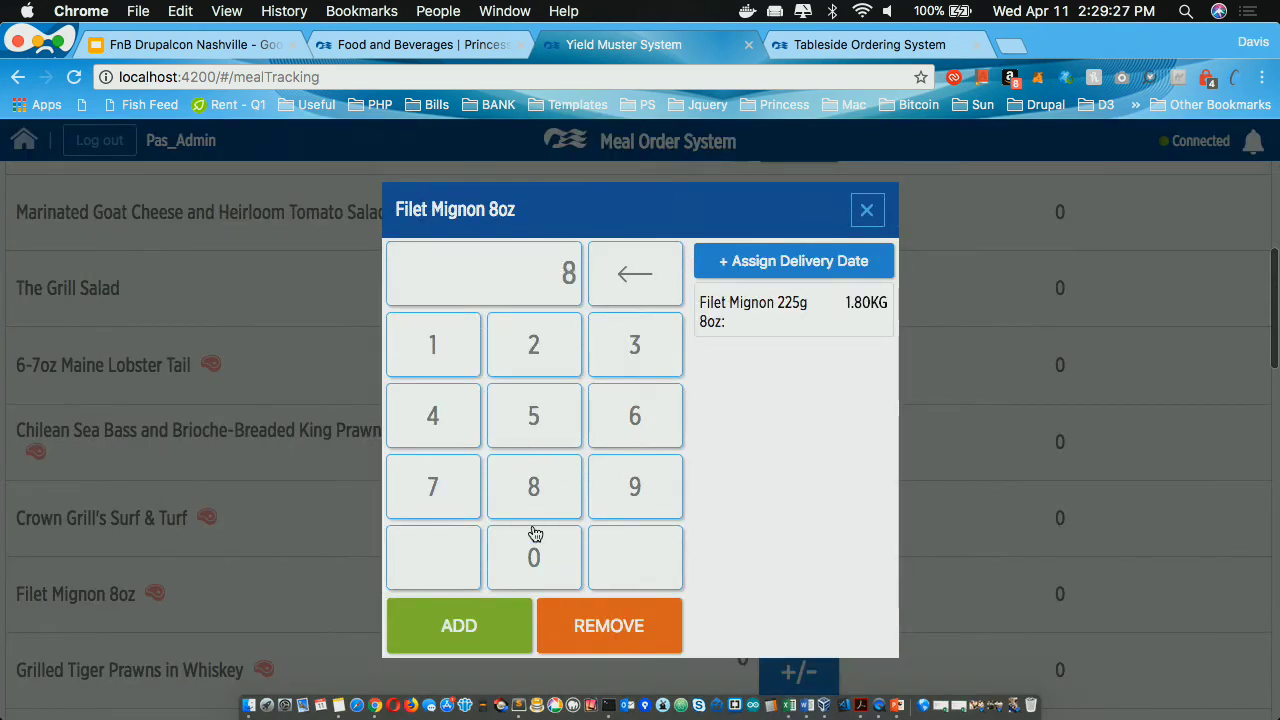
left_click(534, 540)
left_click(480, 630)
Step: Close the reopened Filet Mignon keypad unchanged and return to the F&B Home dashboard
left_click(786, 608)
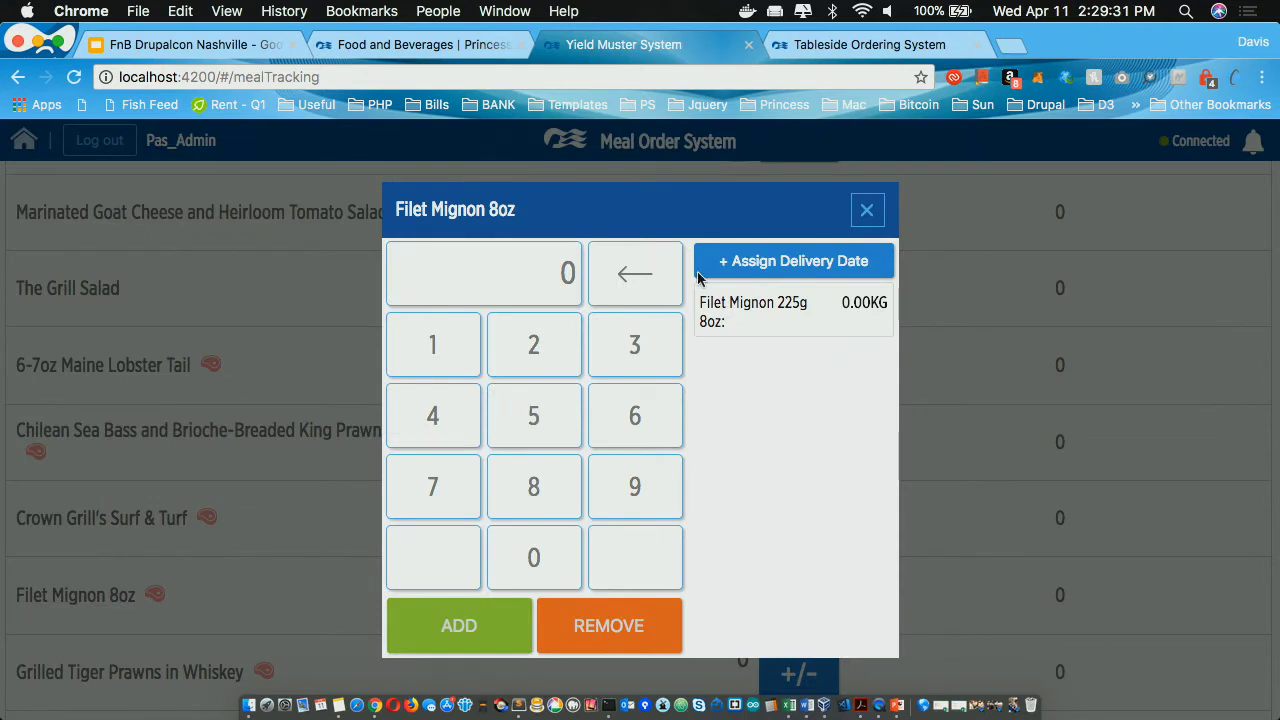
left_click(862, 213)
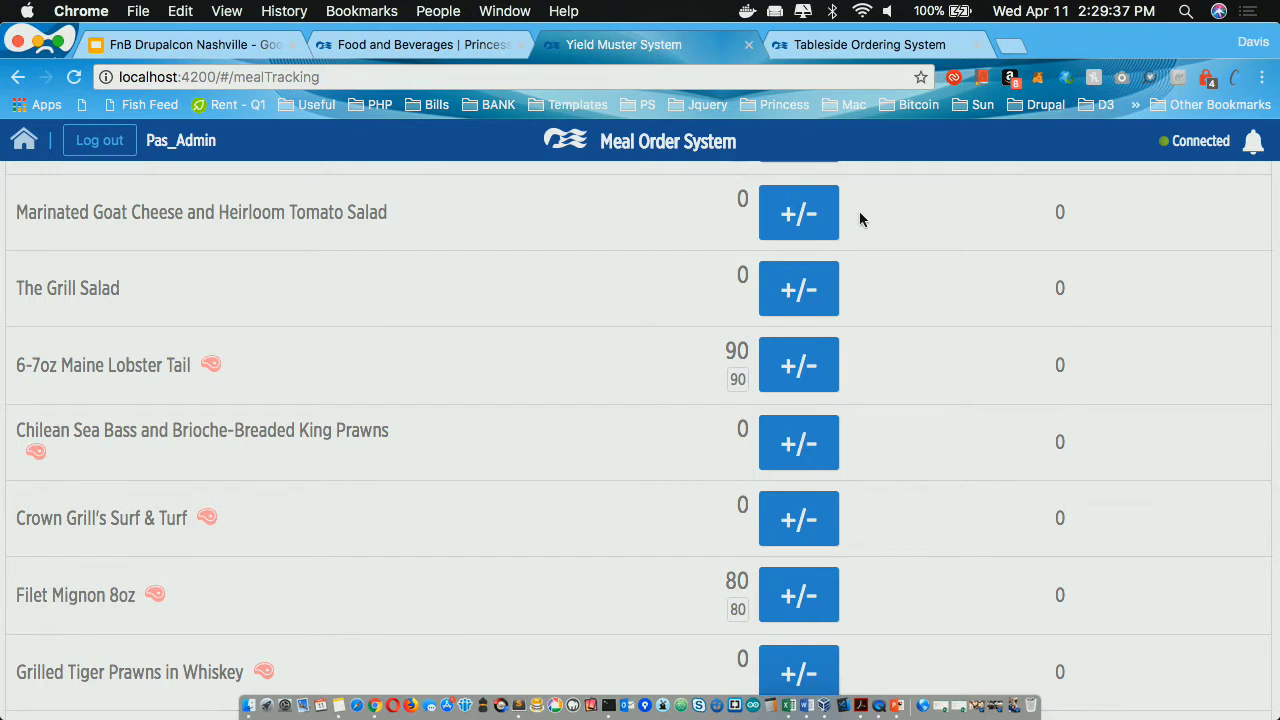
left_click(20, 140)
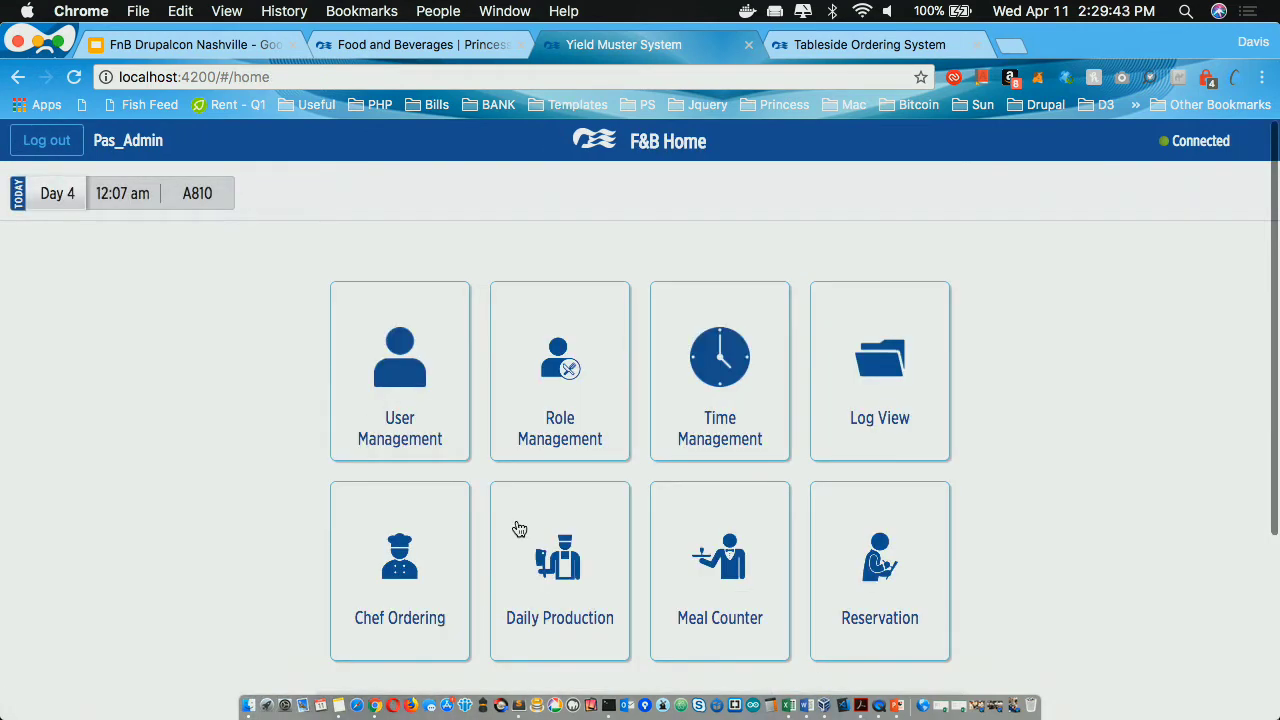
Step: Open Daily Production and browse the Day-4 shrimp, beef tenderloin and lobster tail orders
left_click(579, 546)
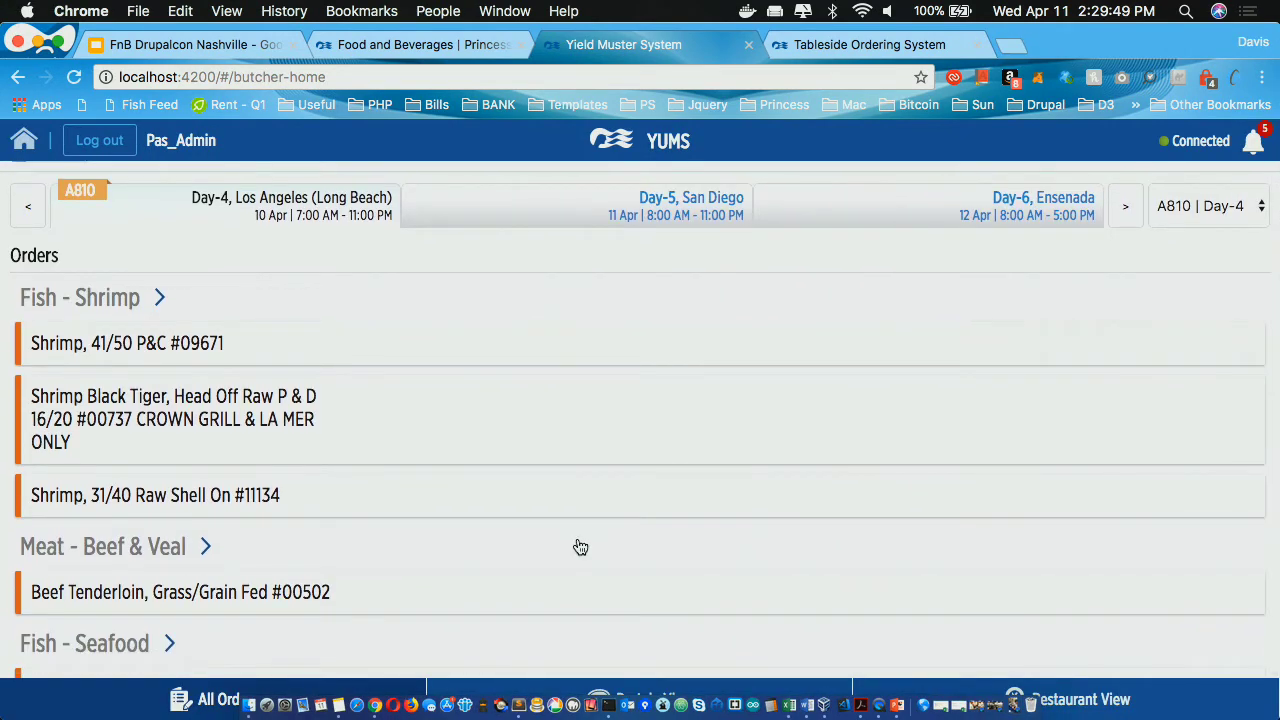
scroll(580, 547, "down", 1)
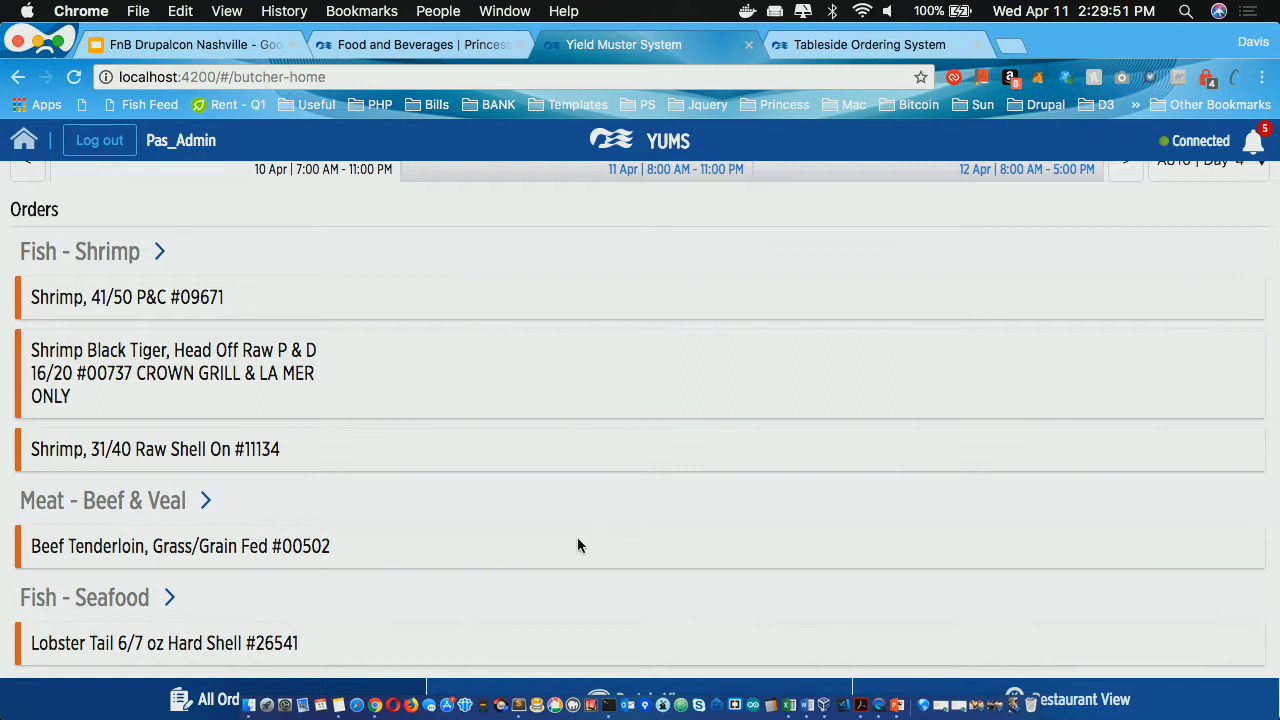
scroll(577, 545, "up", 2)
scroll(577, 545, "down", 2)
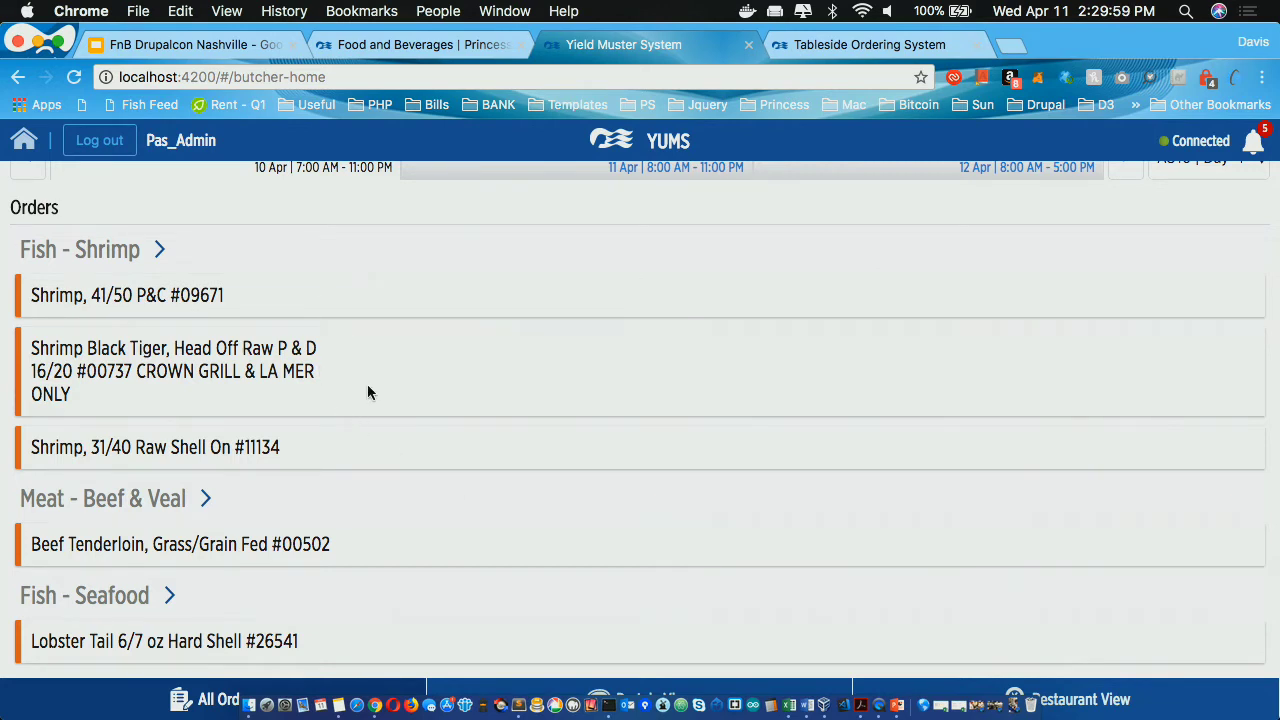
scroll(369, 373, "up", 1)
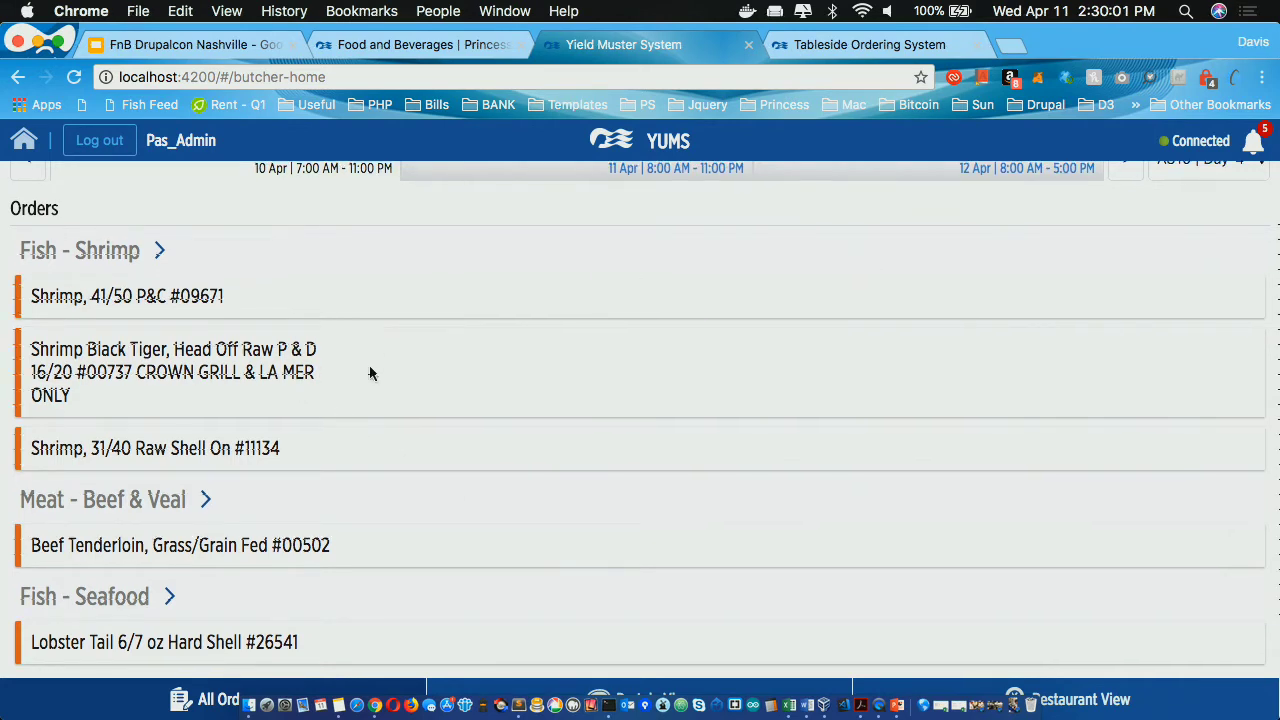
scroll(369, 373, "up", 3)
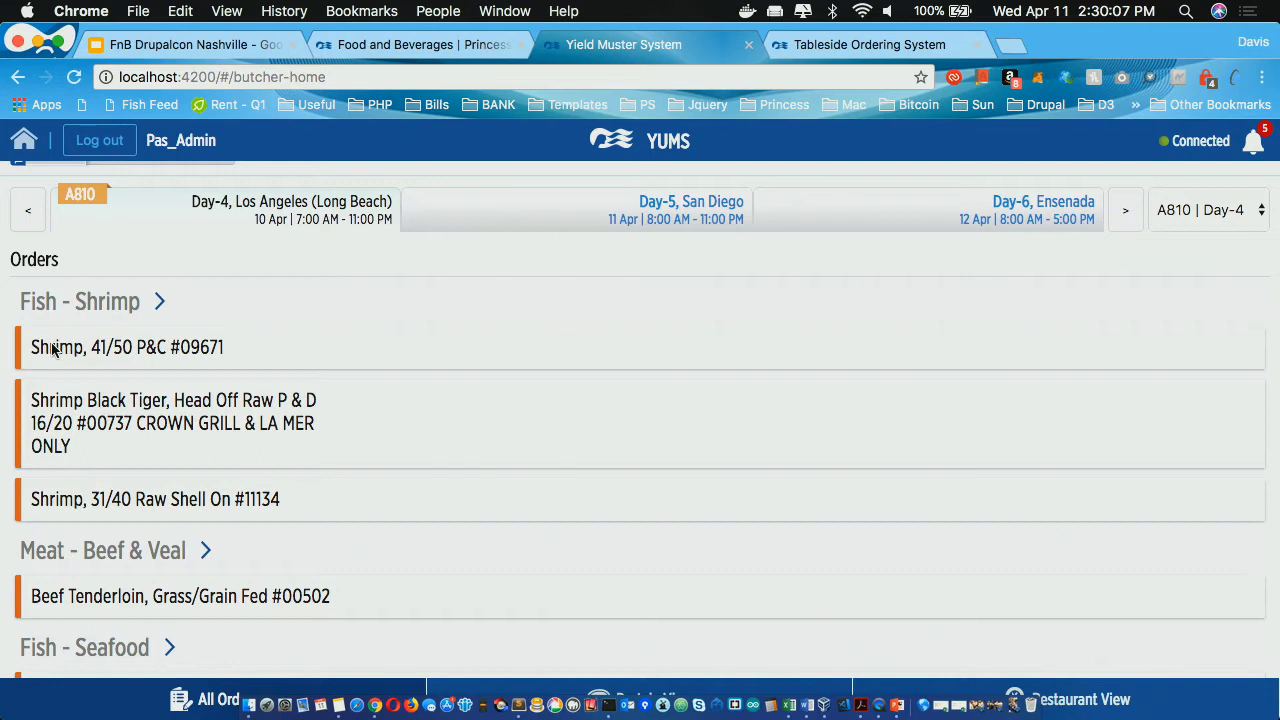
Step: Open the Shrimp 41/50 P&C #09671 order and mark Crown Grill's 50 portions complete
left_click(53, 348)
scroll(353, 428, "down", 3)
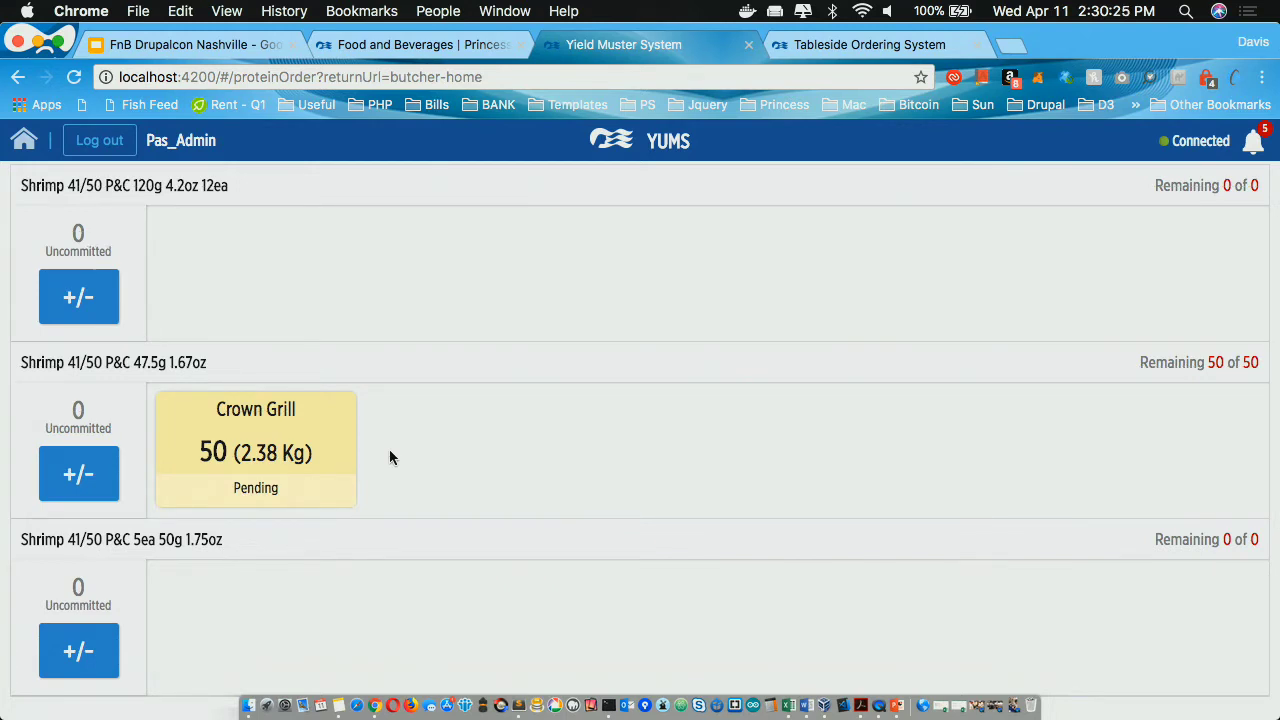
left_click(305, 432)
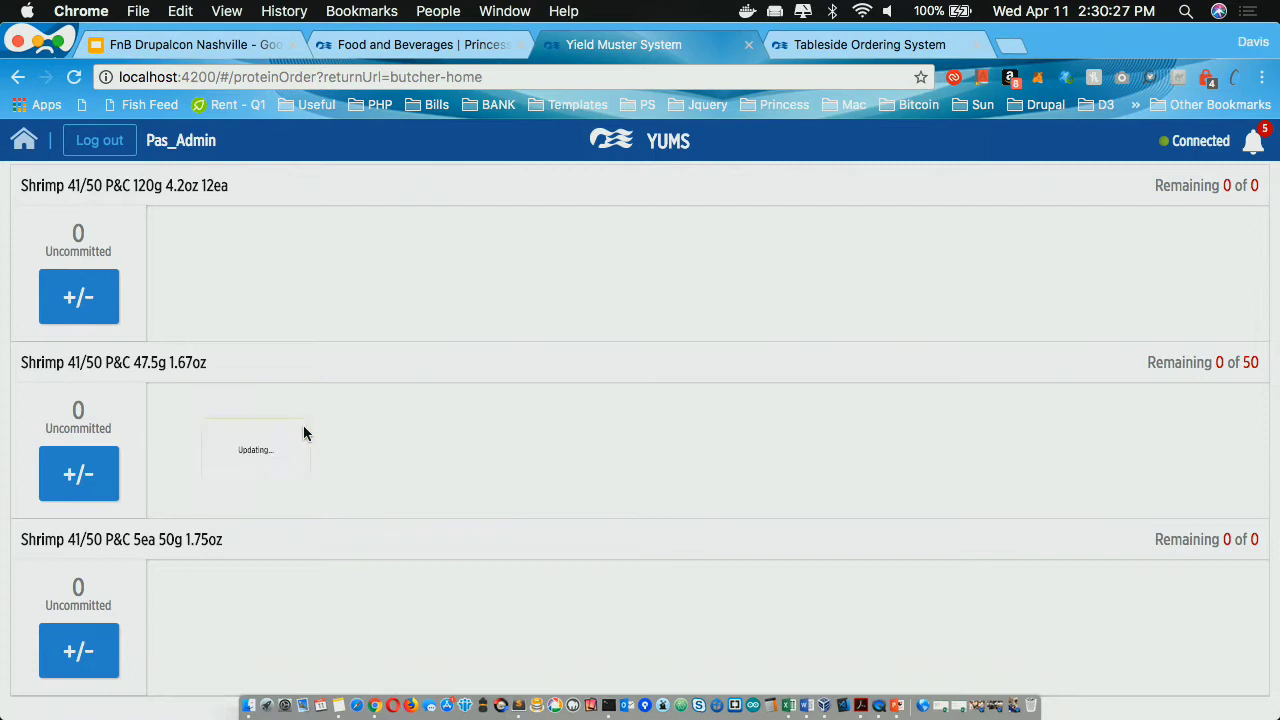
Step: Review the shrimp order page and open the 47.5g uncommitted count editor
scroll(303, 425, "down", 5)
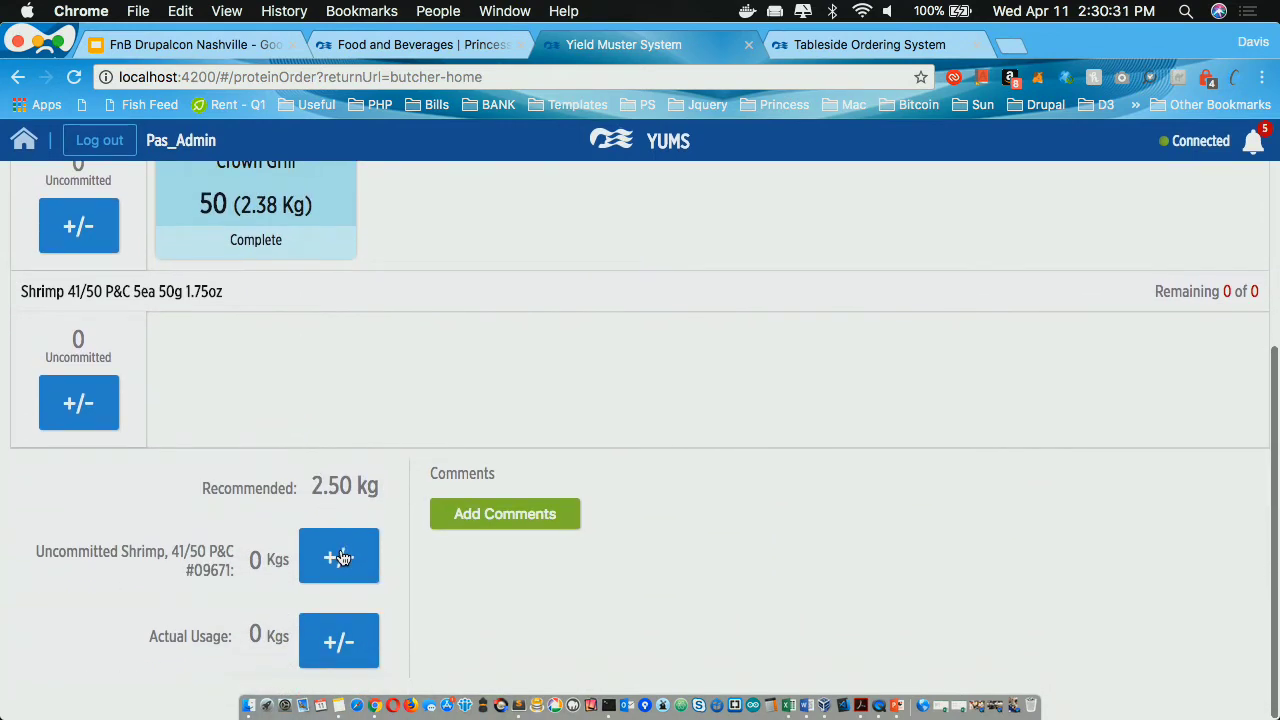
scroll(340, 557, "up", 1)
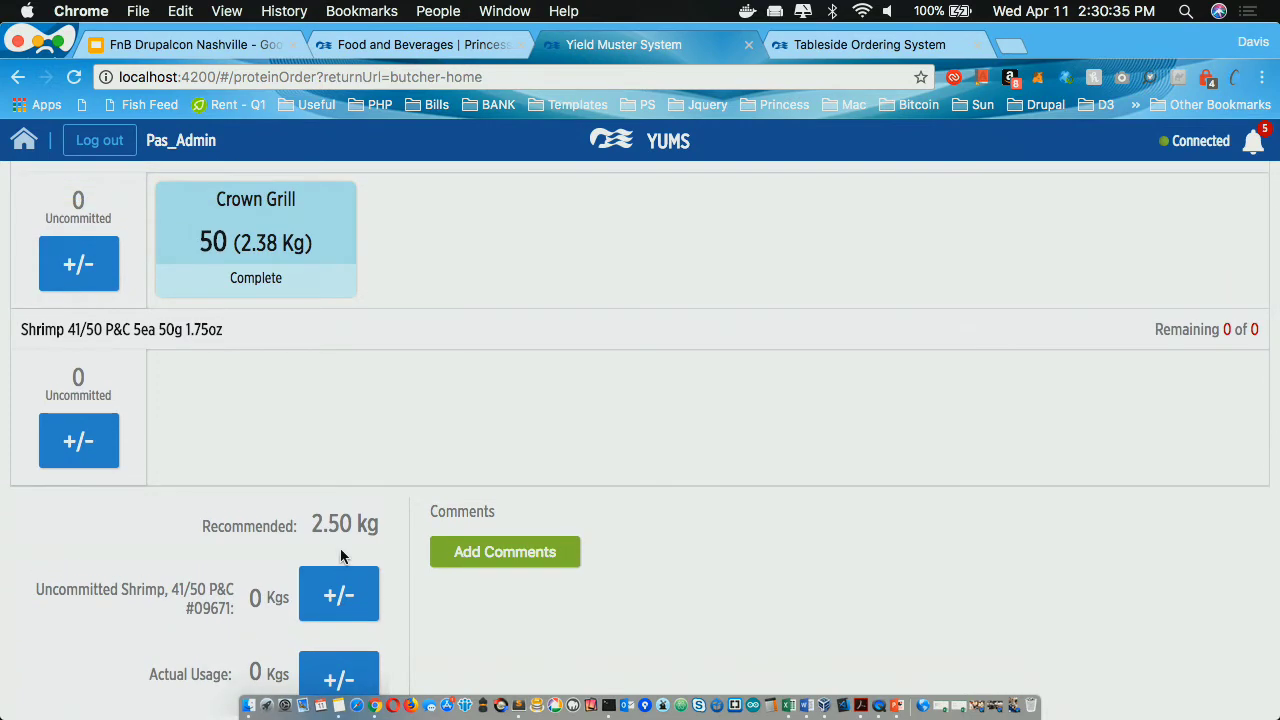
scroll(340, 557, "up", 1)
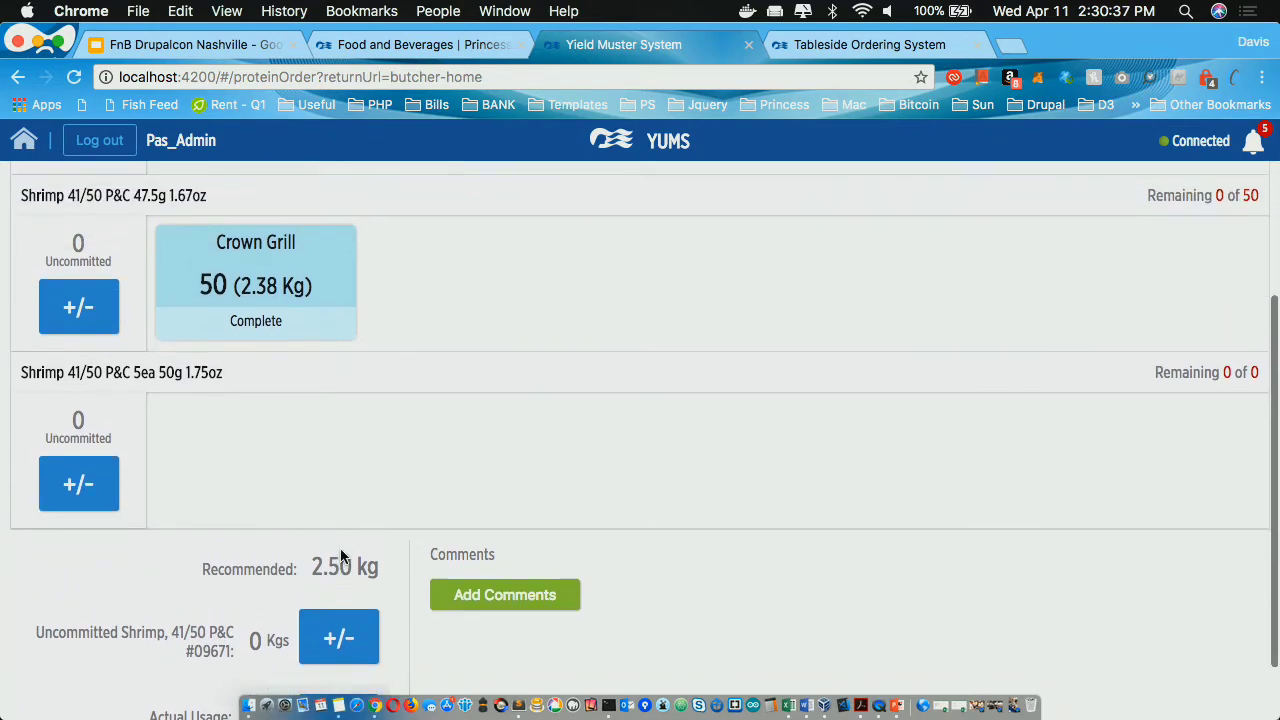
scroll(340, 557, "up", 2)
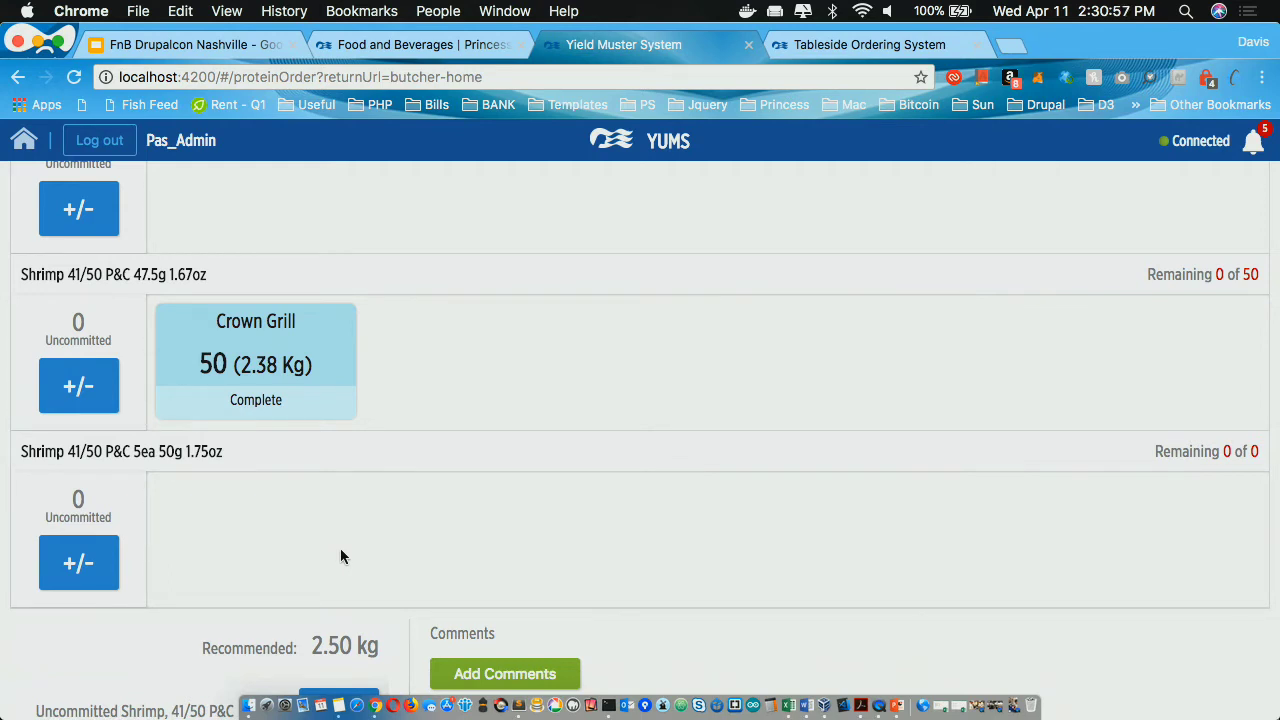
scroll(340, 557, "up", 1)
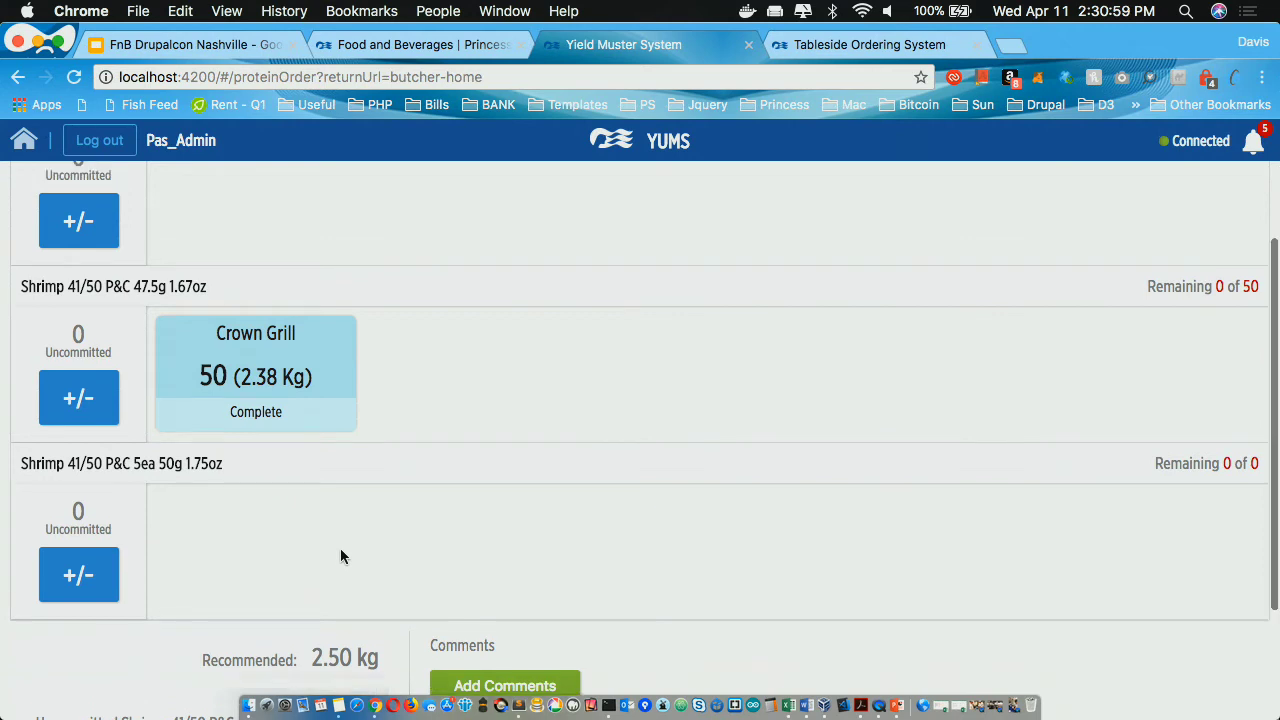
scroll(340, 557, "down", 4)
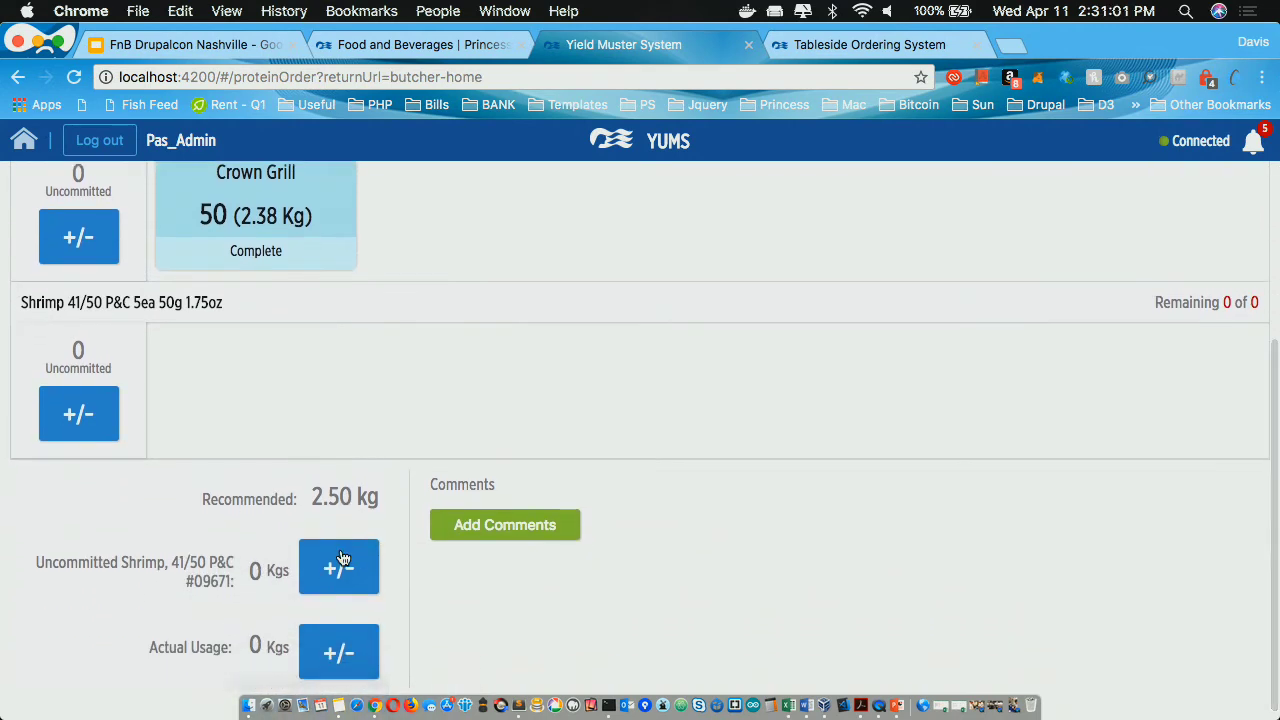
scroll(340, 557, "up", 2)
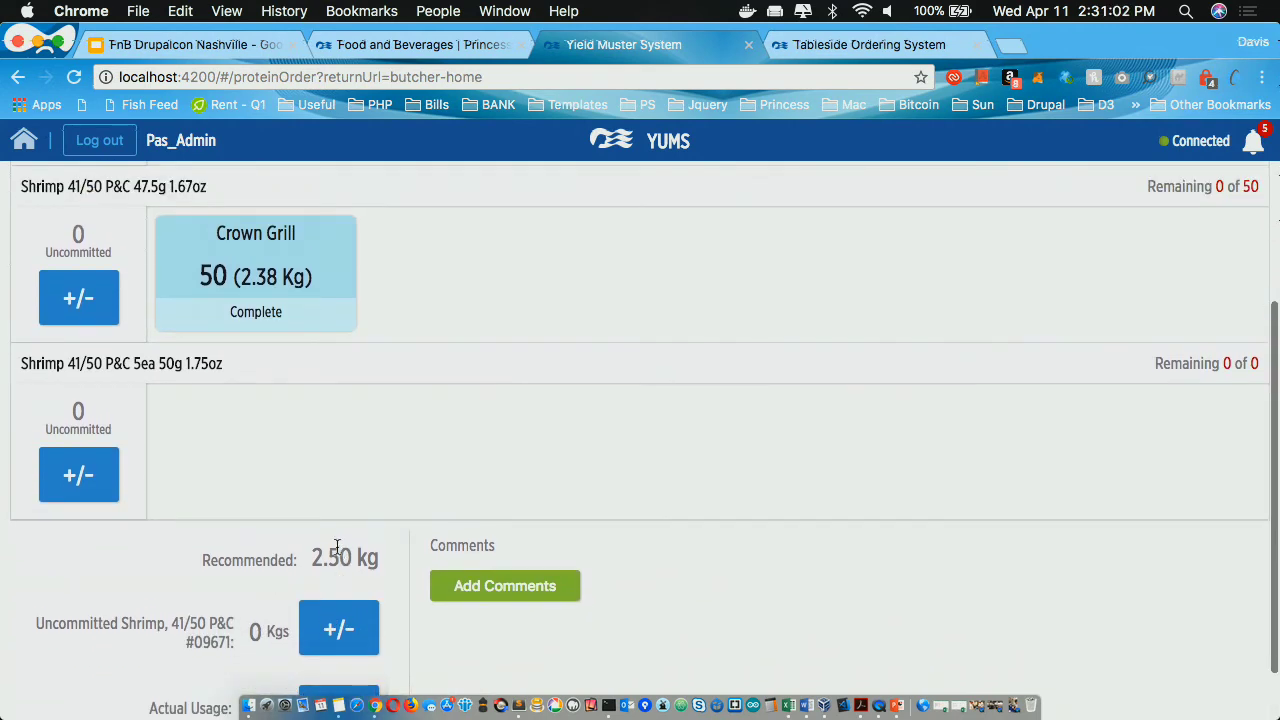
left_click(78, 298)
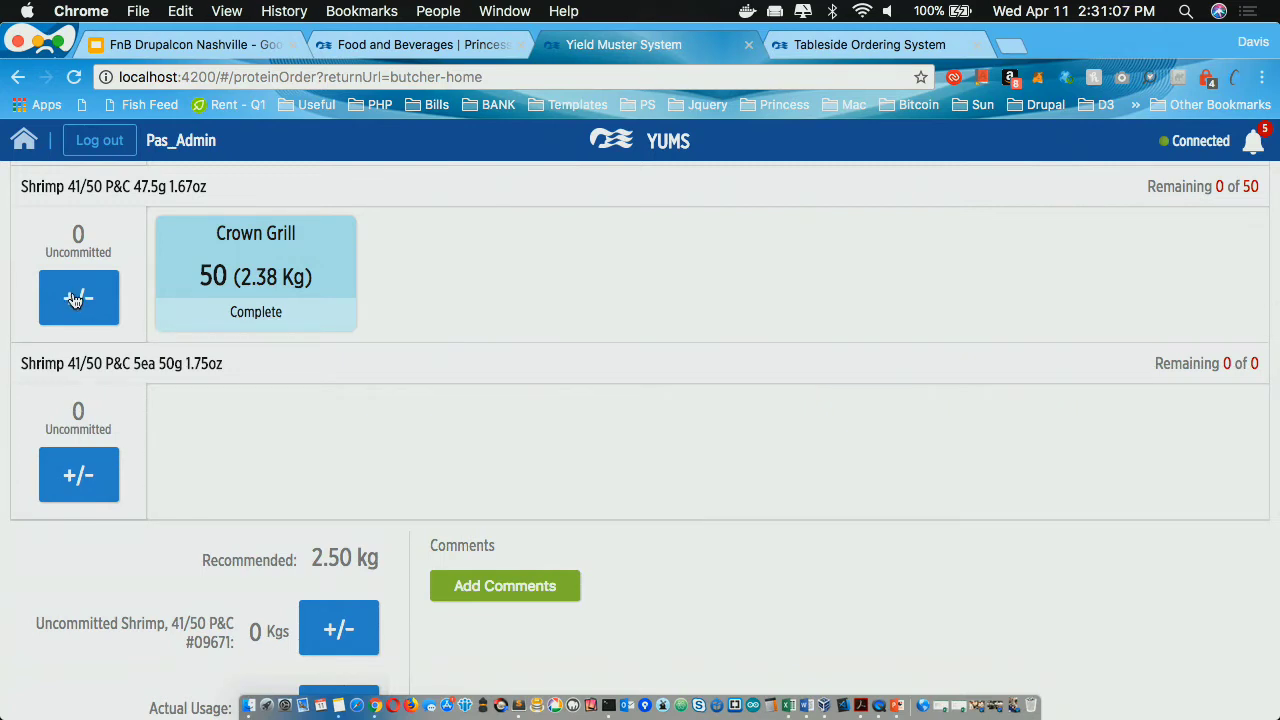
Step: Add 10 uncommitted 47.5g shrimp portions
left_click(544, 348)
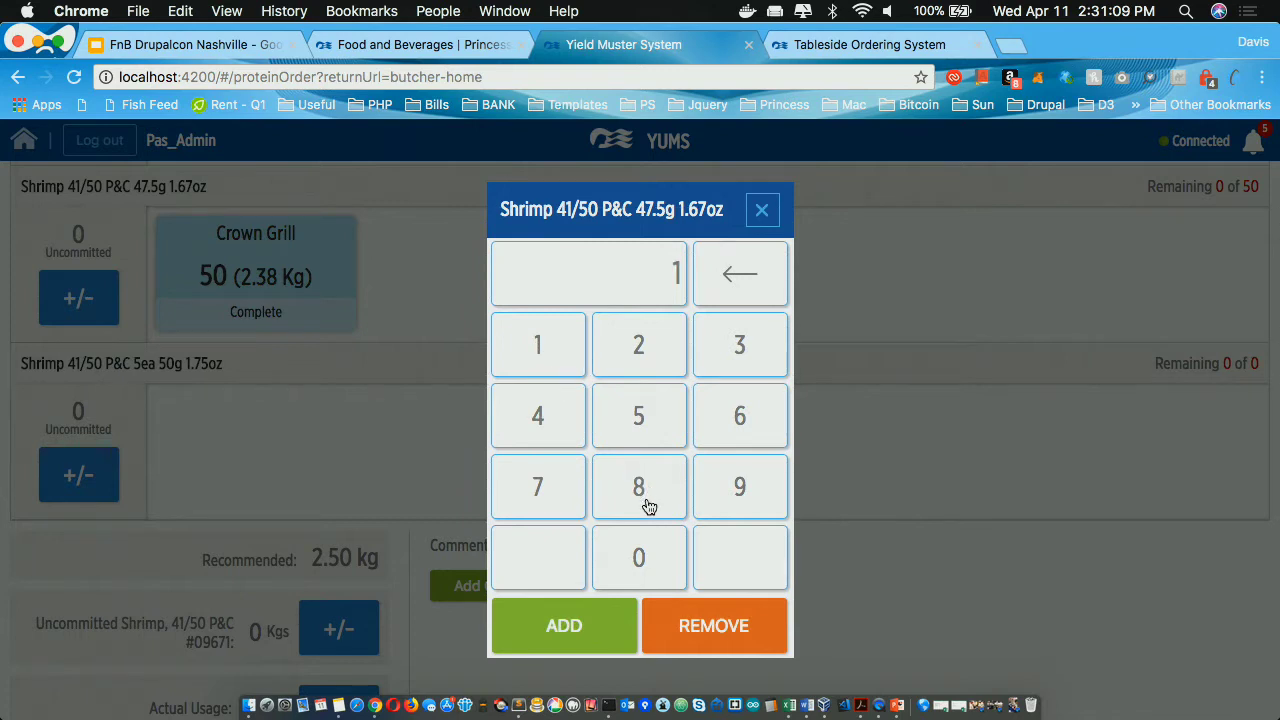
left_click(644, 559)
left_click(564, 627)
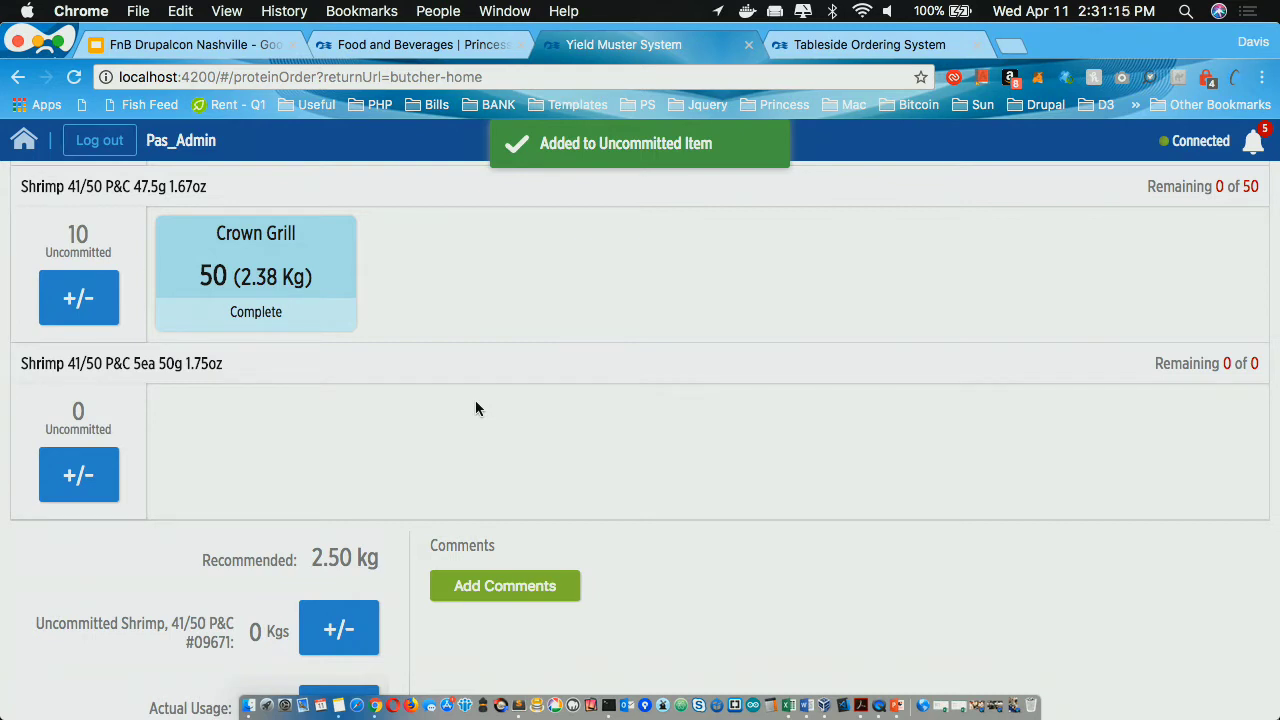
Step: Add 3 kg to the uncommitted shrimp
scroll(476, 408, "down", 1)
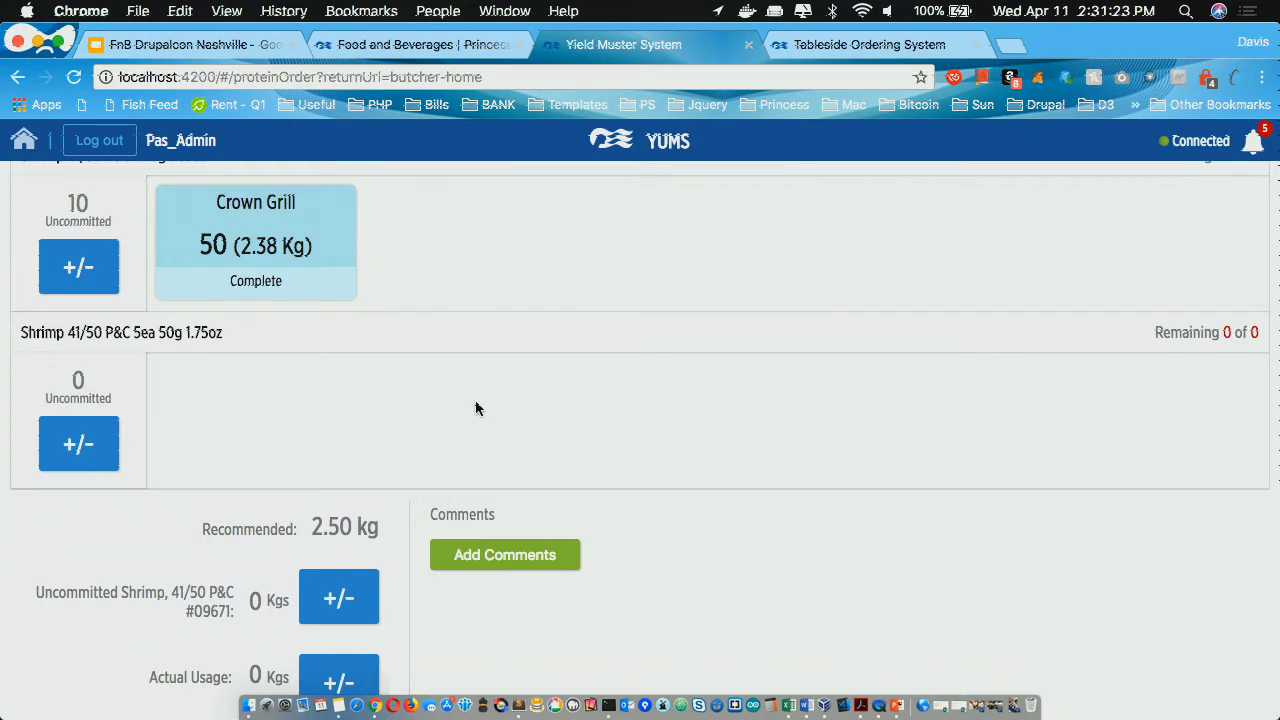
scroll(476, 408, "down", 1)
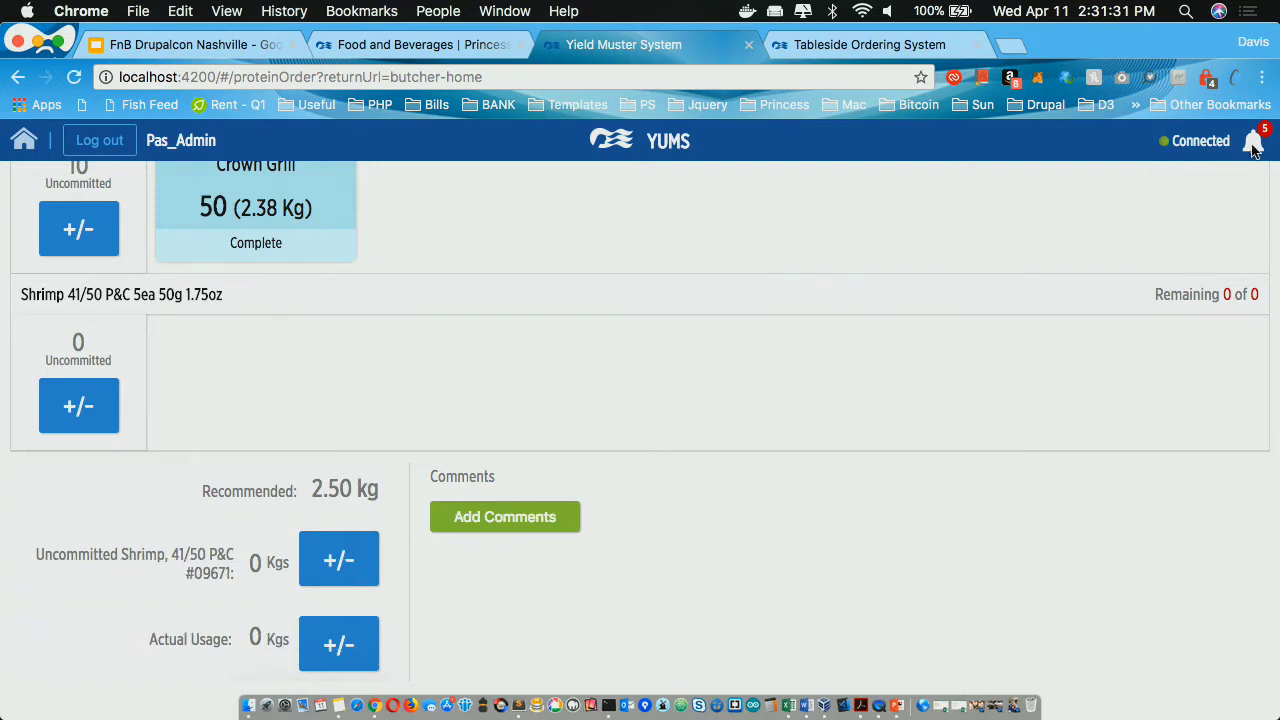
left_click(370, 570)
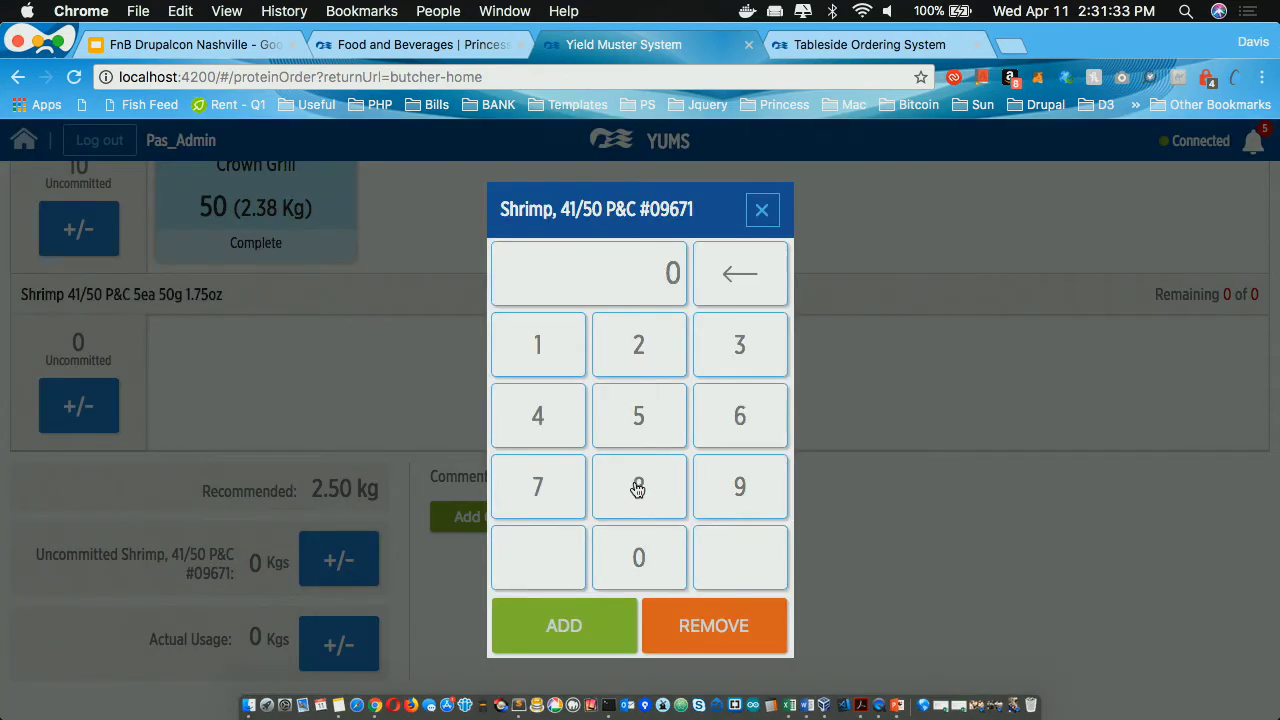
left_click(716, 344)
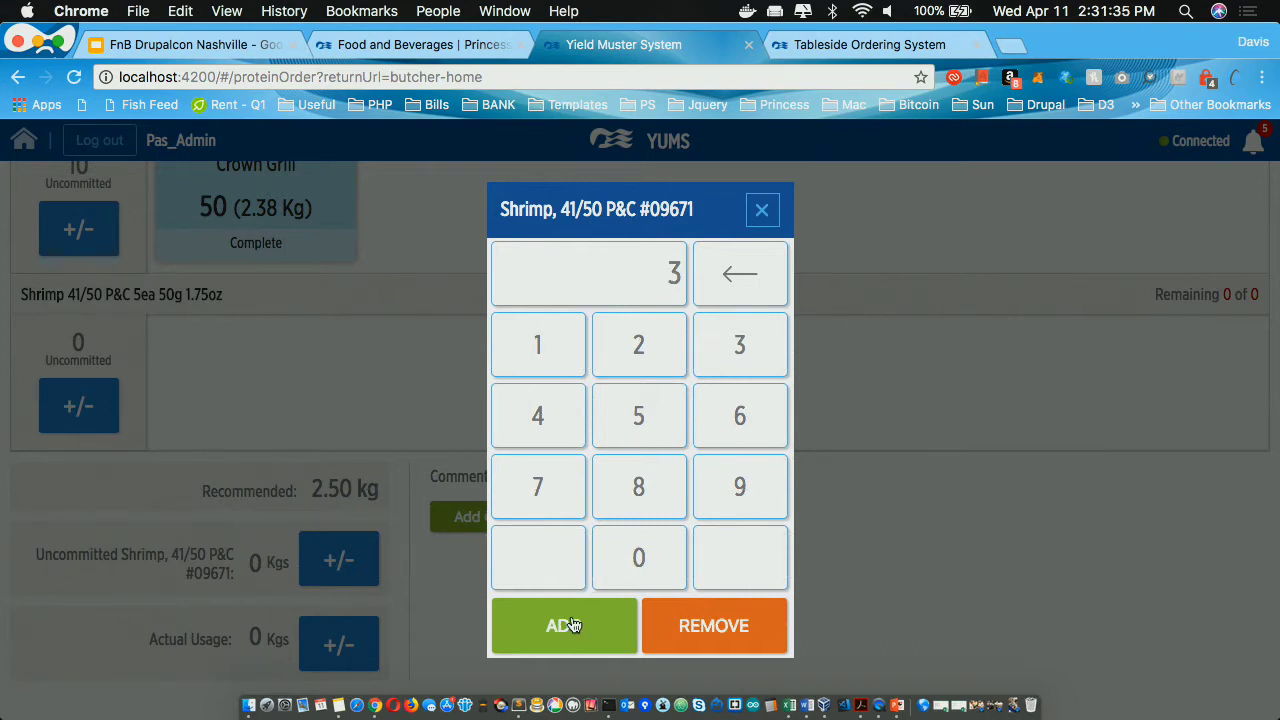
left_click(572, 623)
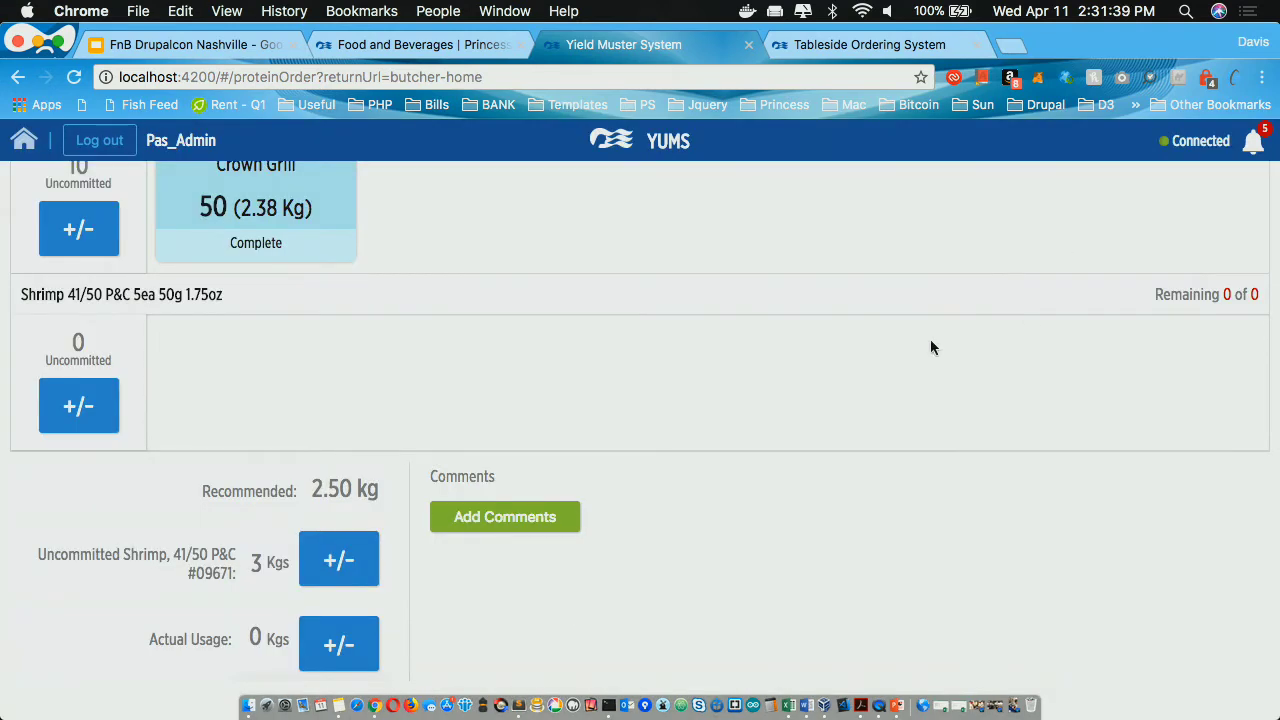
Step: Check the recent order notifications, then return to F&B Home
left_click(1255, 143)
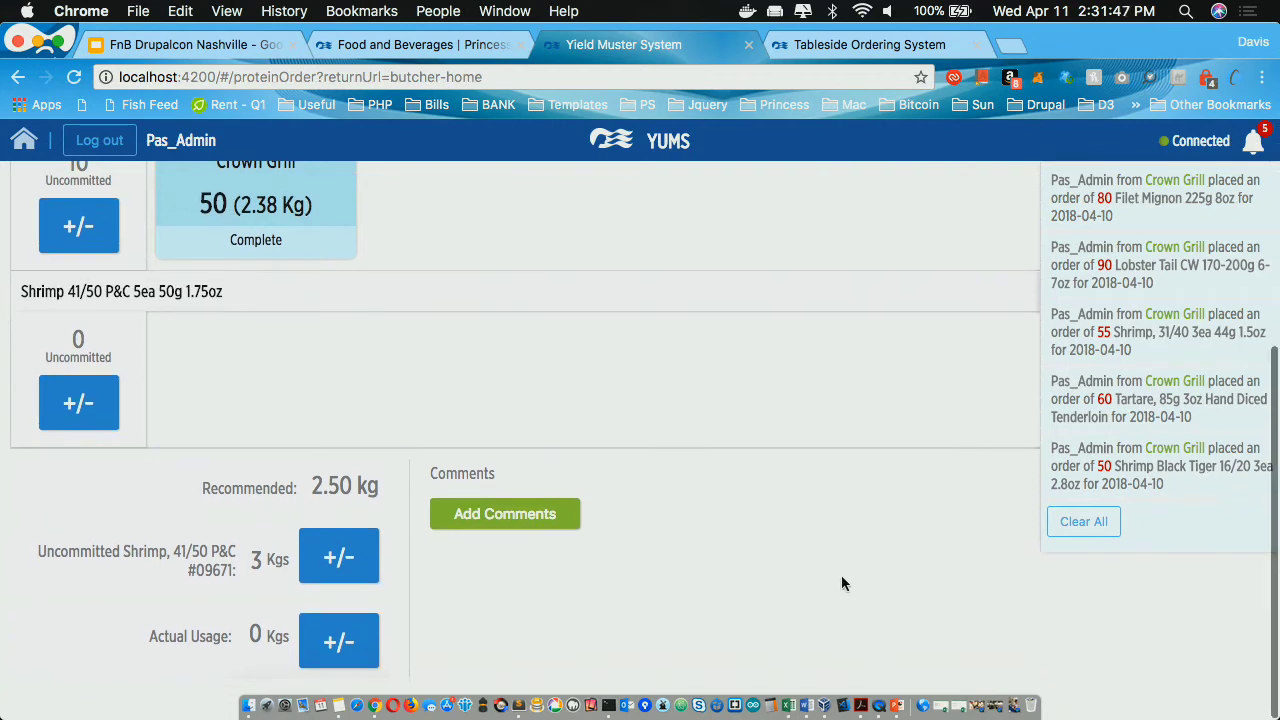
left_click(1260, 141)
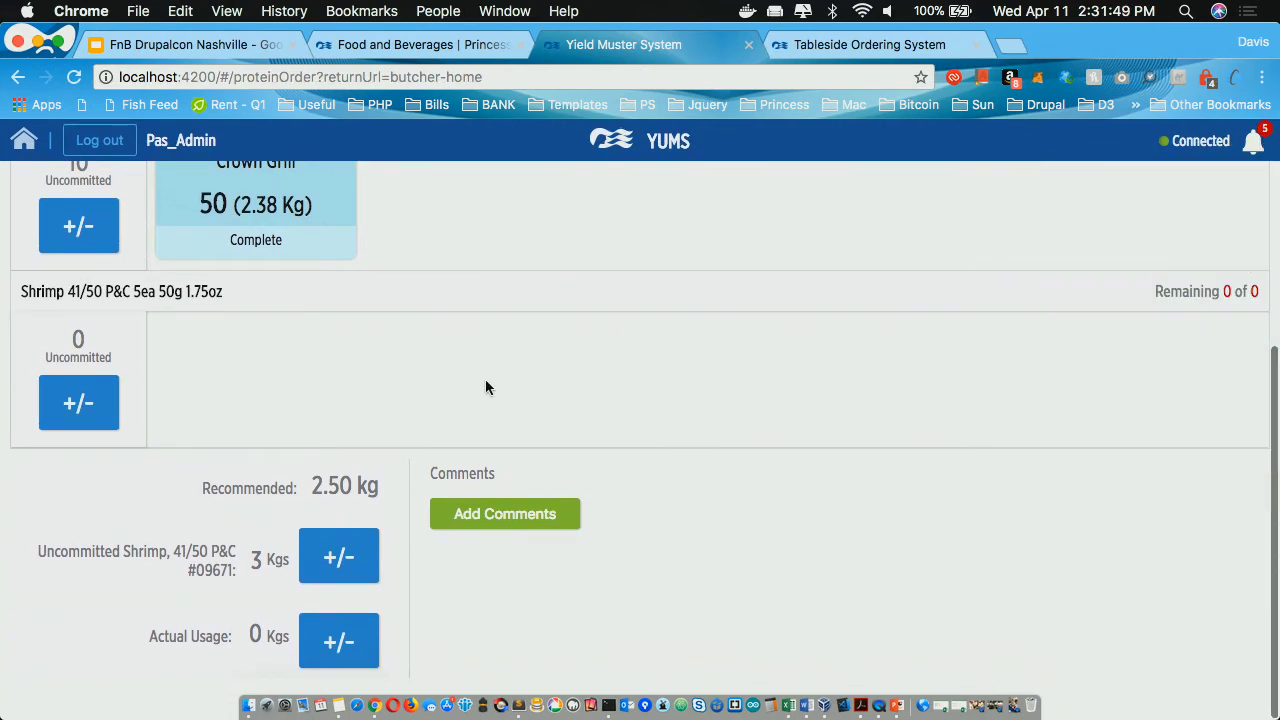
left_click(30, 145)
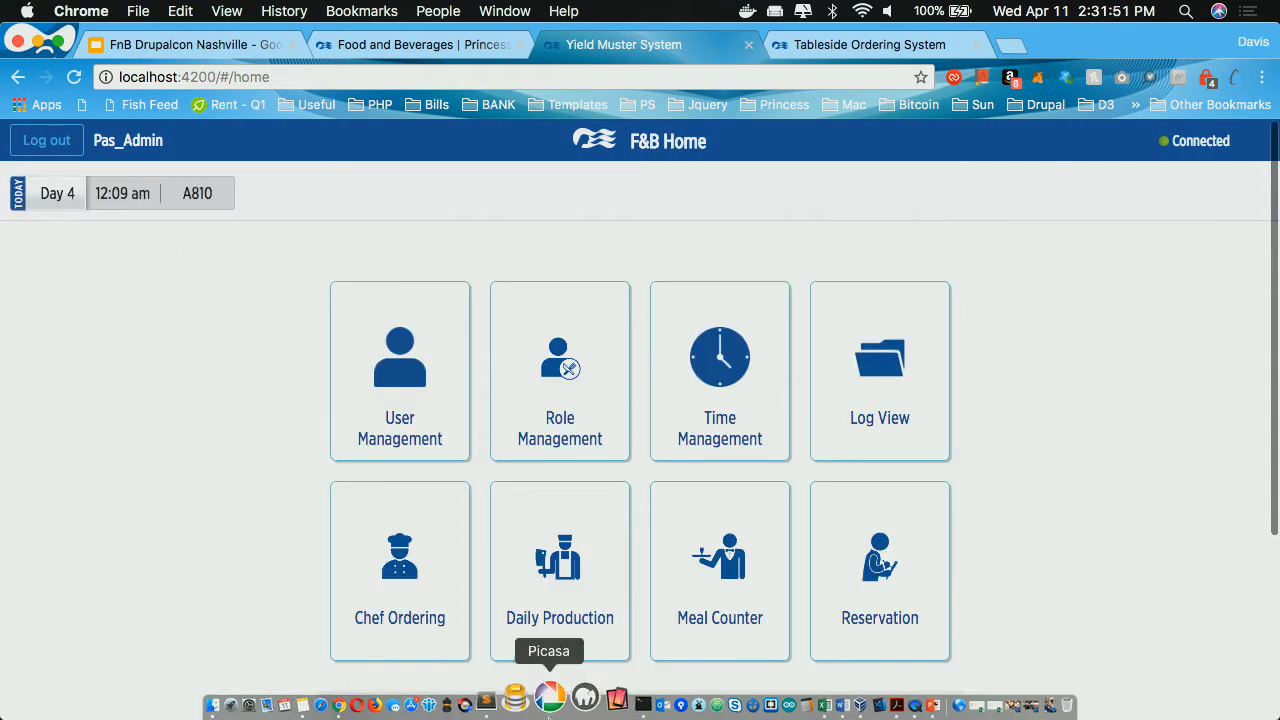
Step: Open Chef Ordering for Crown Grill's dinner menu
left_click(378, 589)
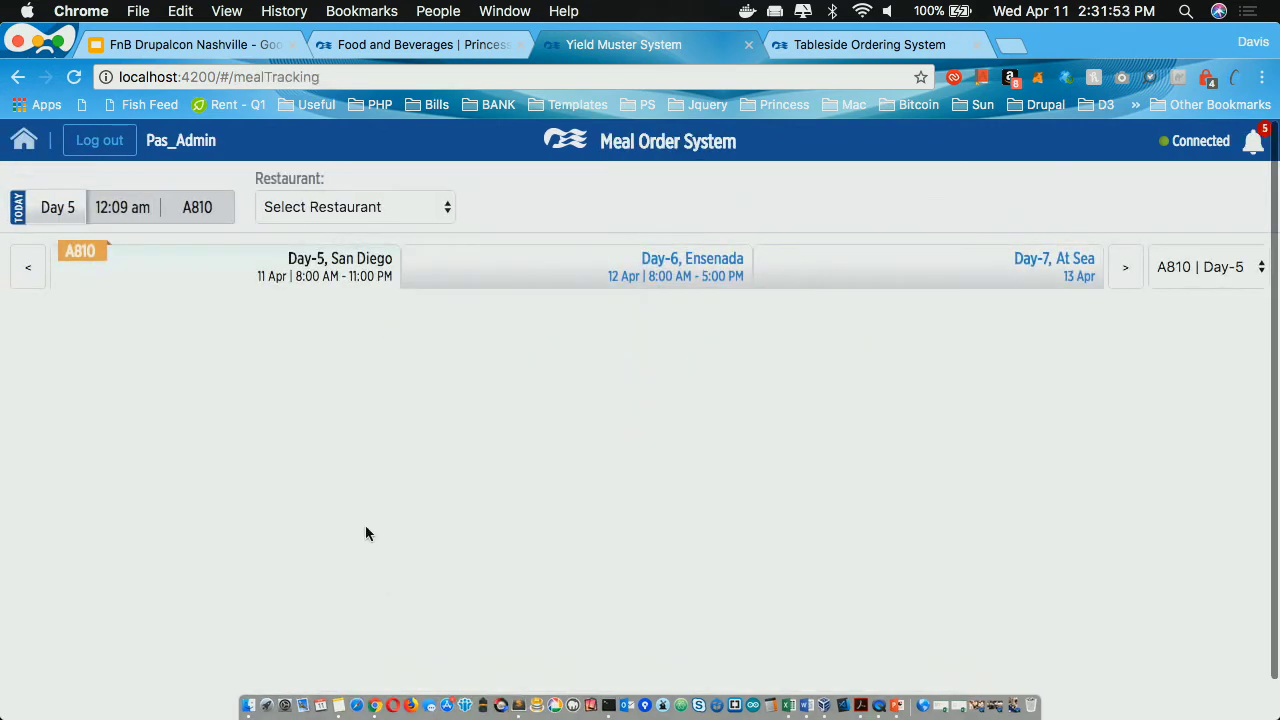
left_click(308, 207)
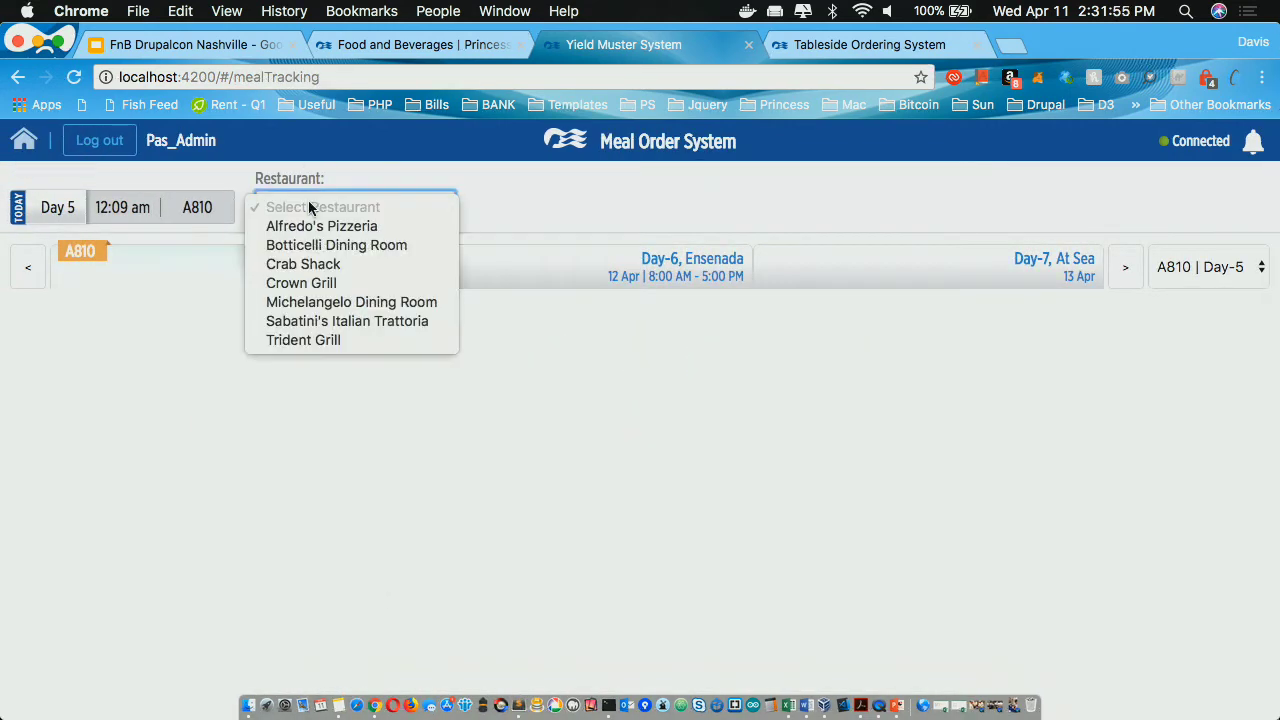
left_click(301, 283)
left_click(512, 208)
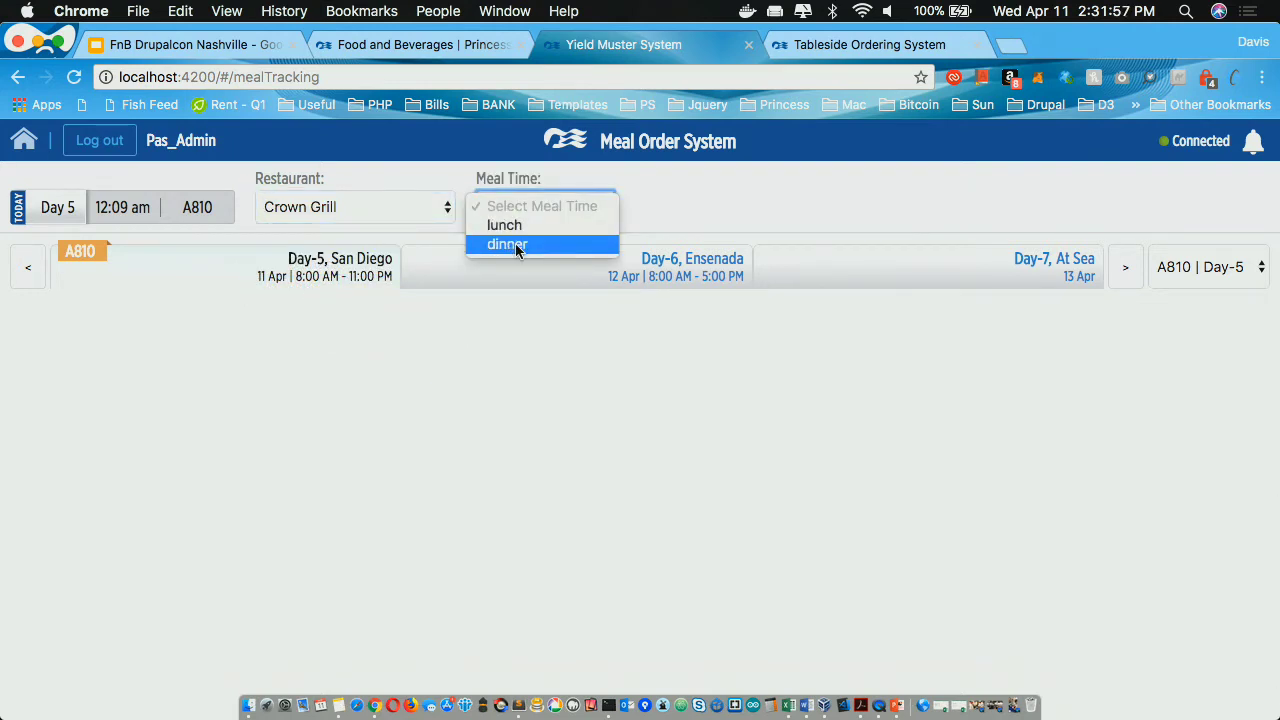
left_click(515, 243)
Step: Add 800 as the estimated count for Crown Grill's Surf & Turf
scroll(630, 490, "down", 3)
scroll(632, 500, "down", 3)
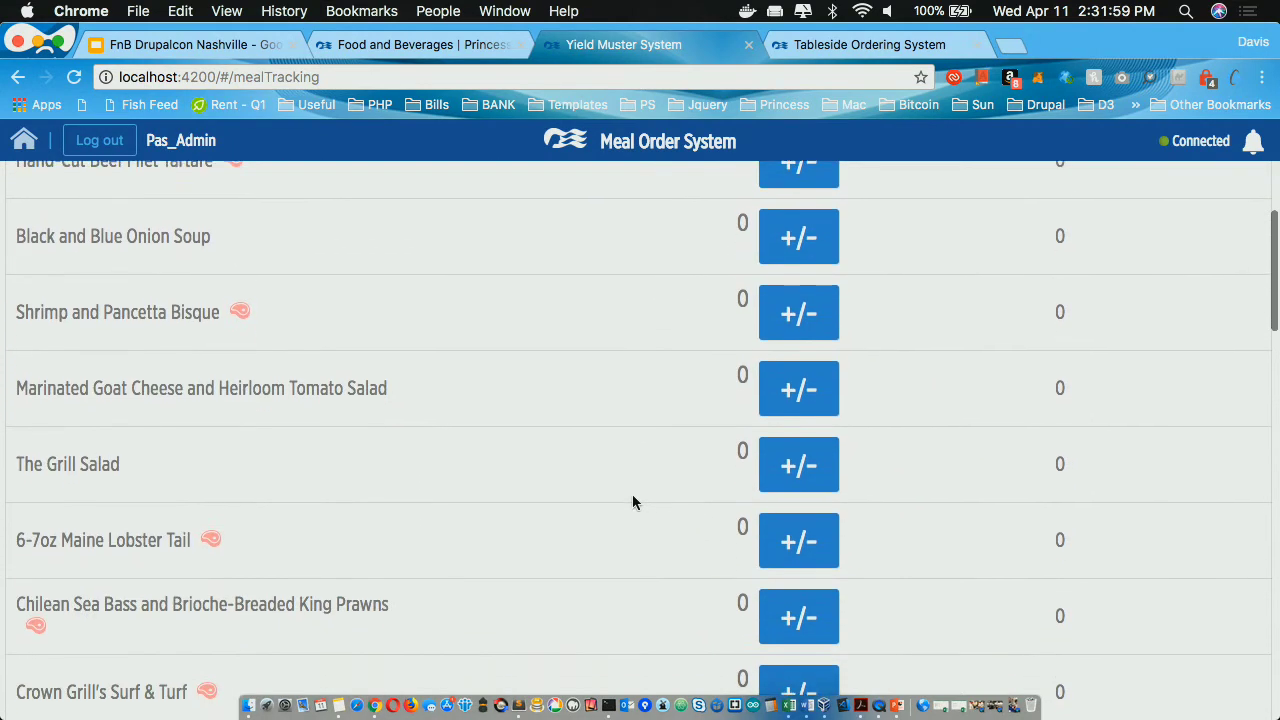
scroll(632, 500, "up", 5)
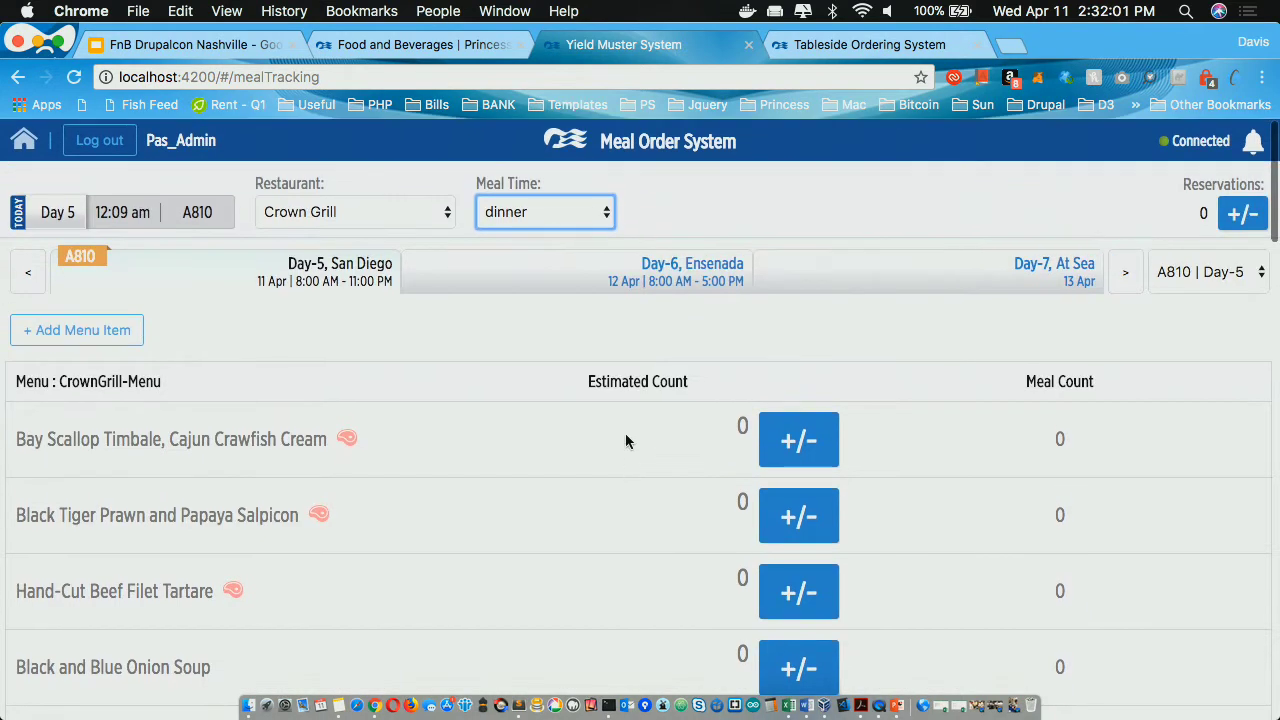
scroll(623, 431, "down", 5)
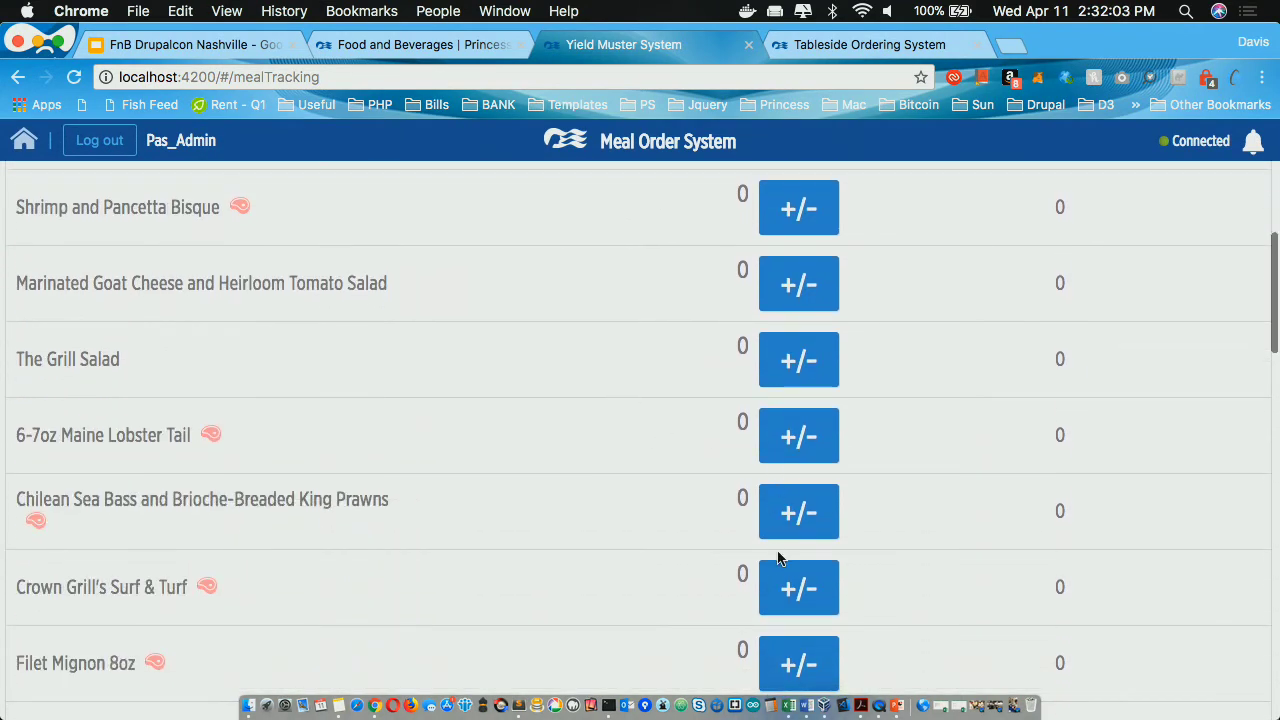
left_click(786, 572)
left_click(548, 489)
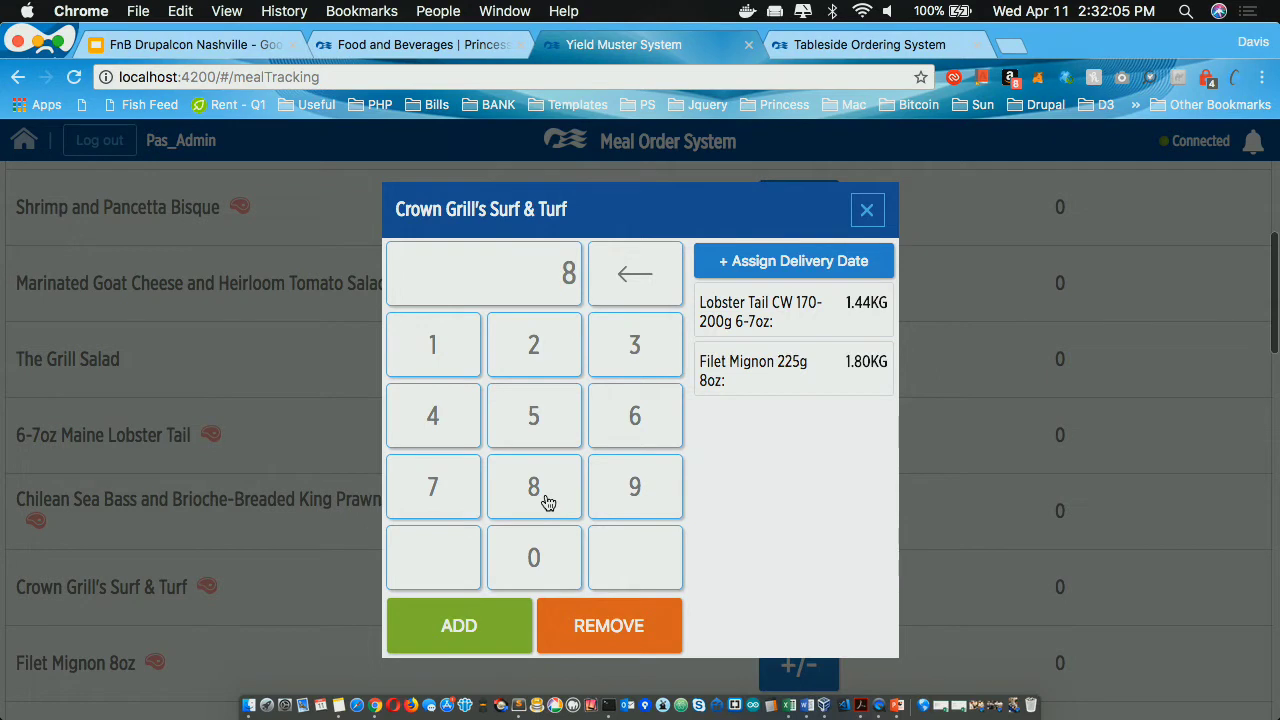
left_click(540, 551)
left_click(540, 551)
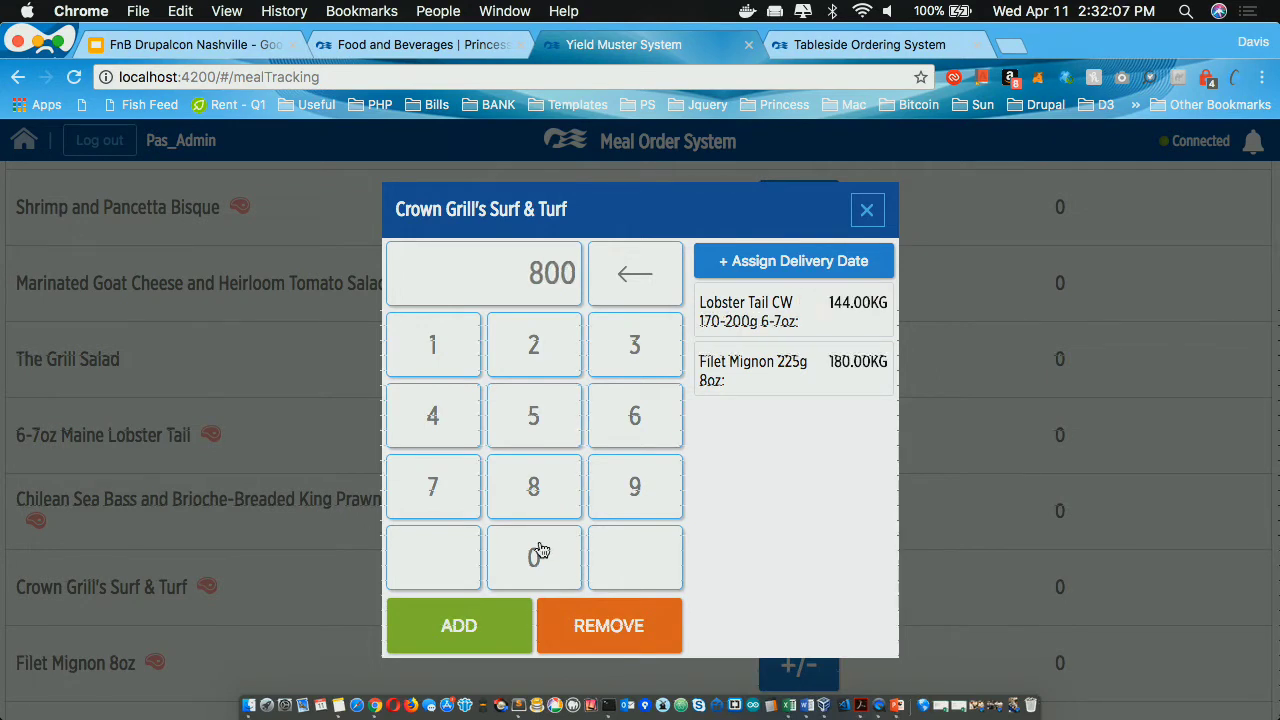
left_click(481, 628)
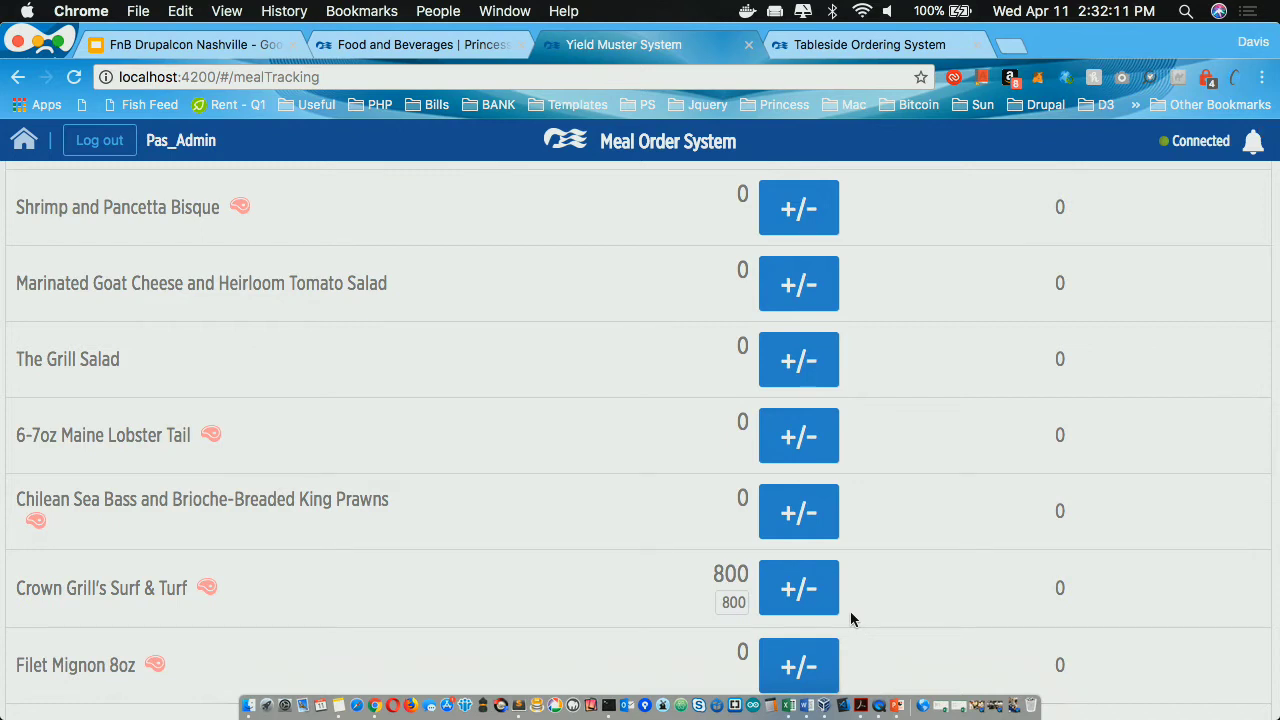
Step: Enter 700 on the Surf & Turf keypad and remove it
left_click(798, 588)
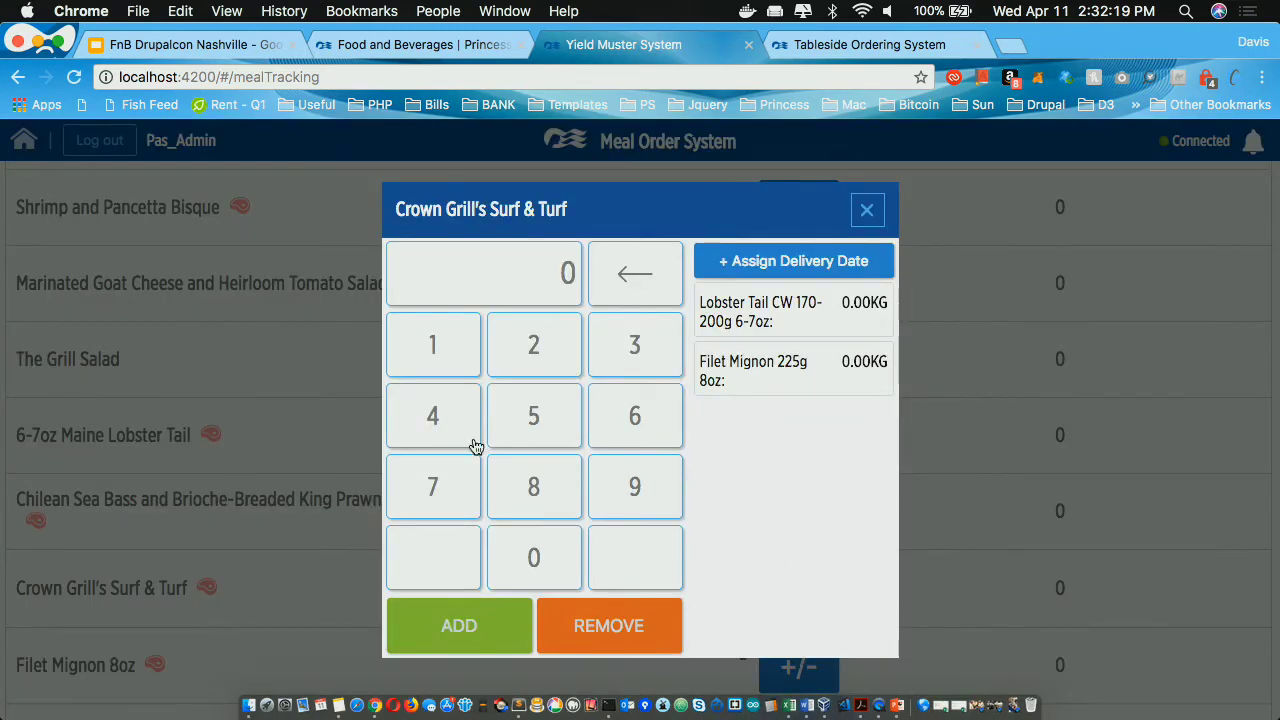
left_click(440, 486)
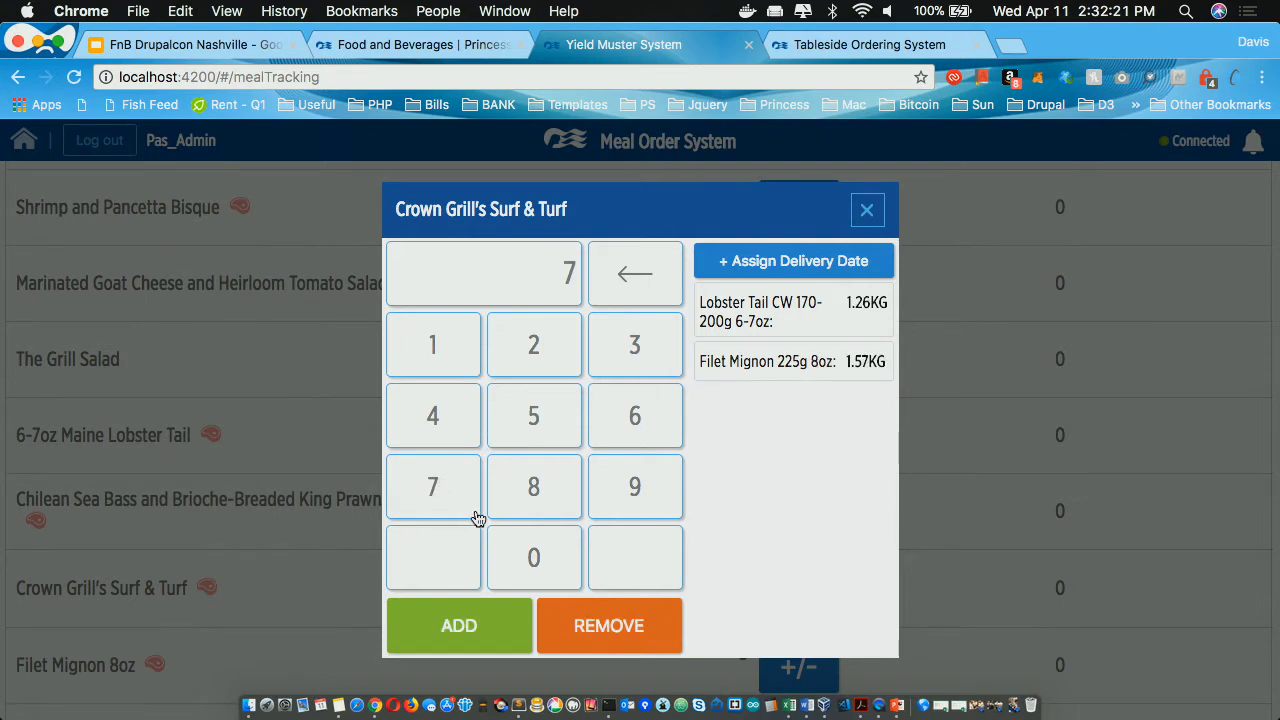
double_click(503, 549)
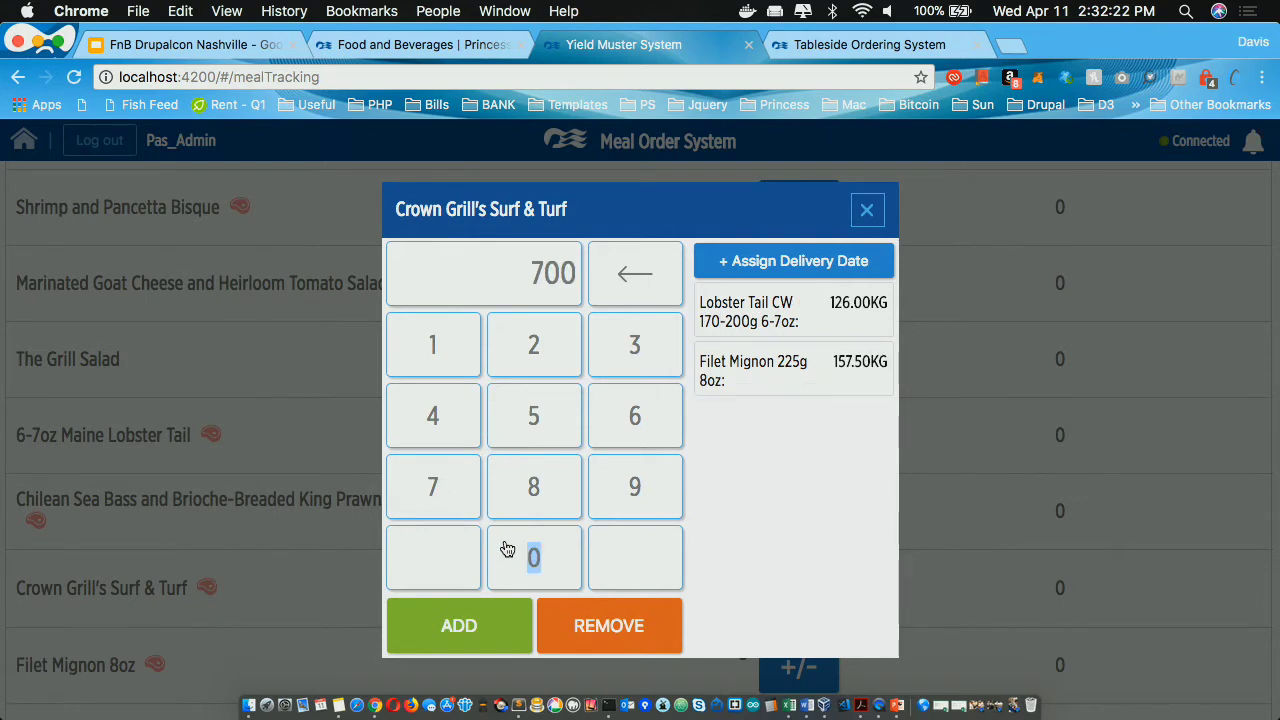
left_click(605, 626)
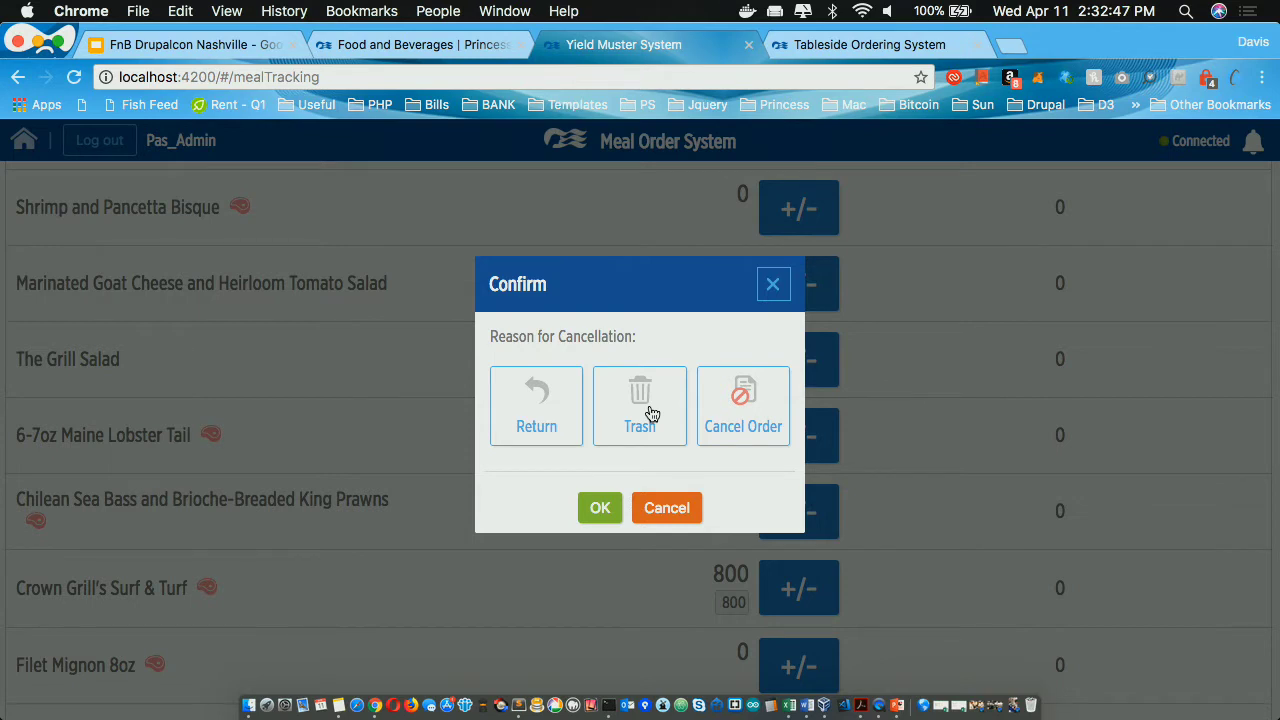
Step: Choose Return instead of Trash as the cancellation reason and confirm
left_click(651, 413)
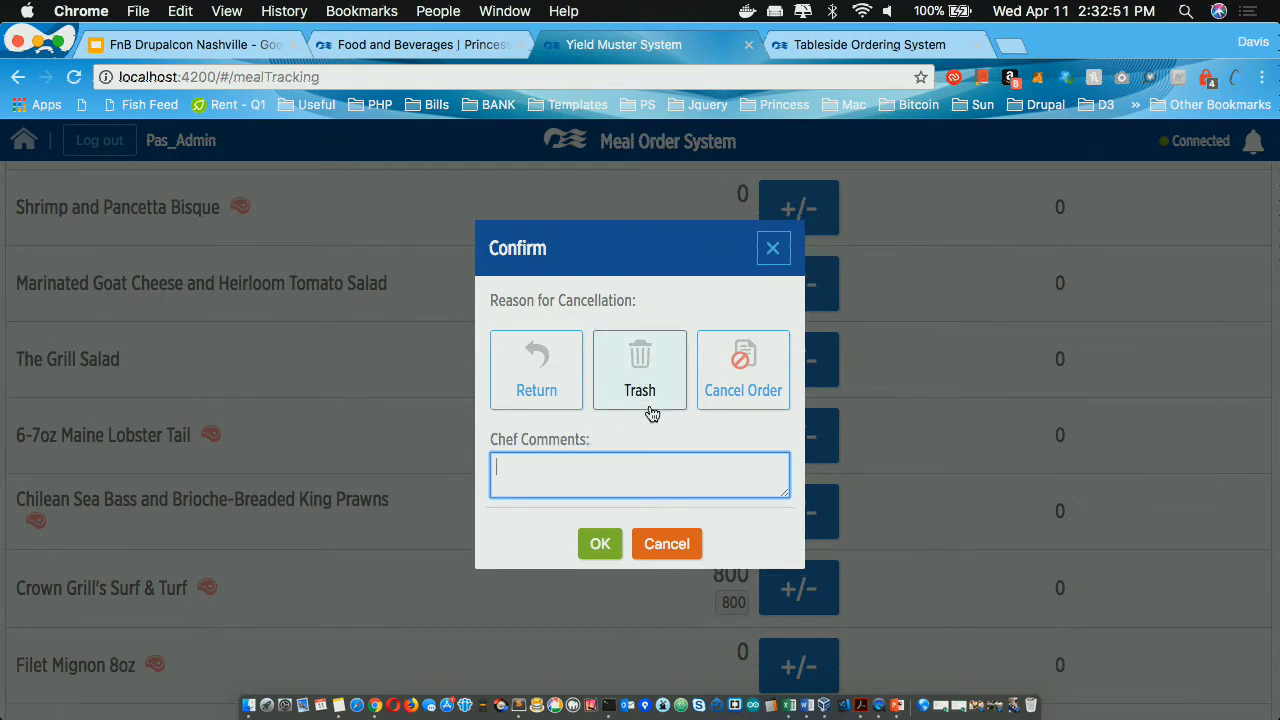
left_click(537, 373)
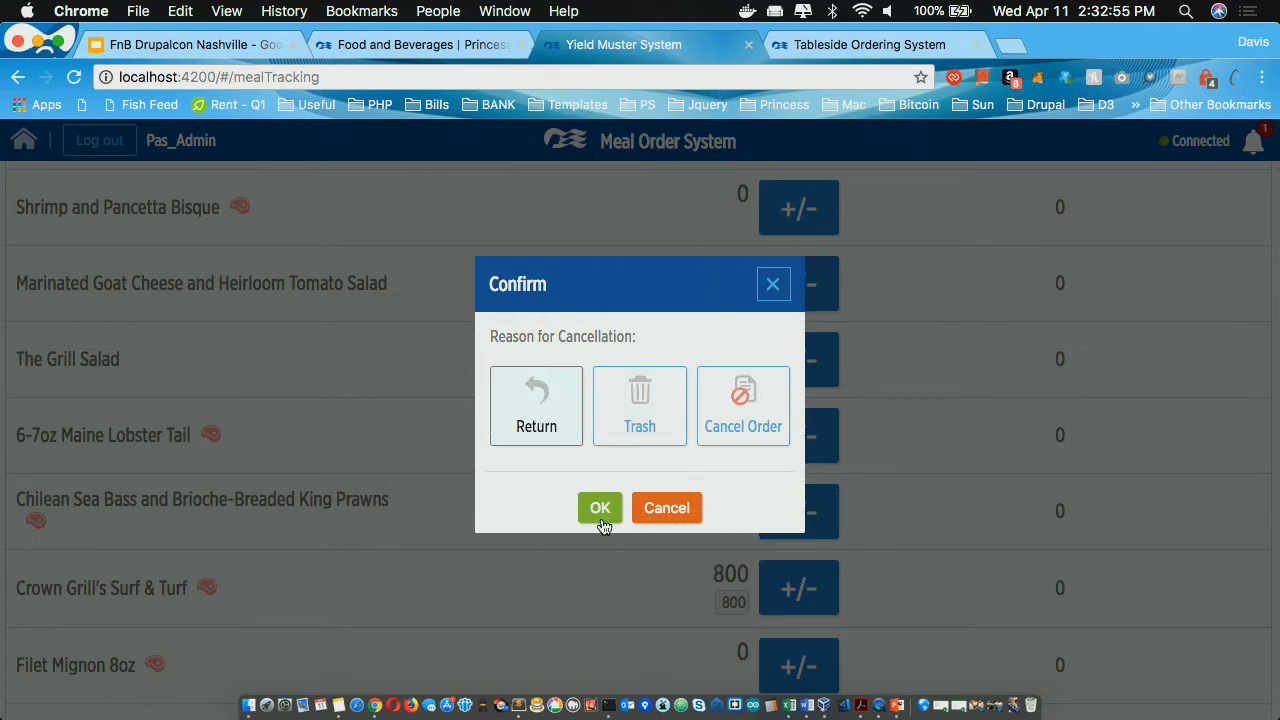
left_click(601, 516)
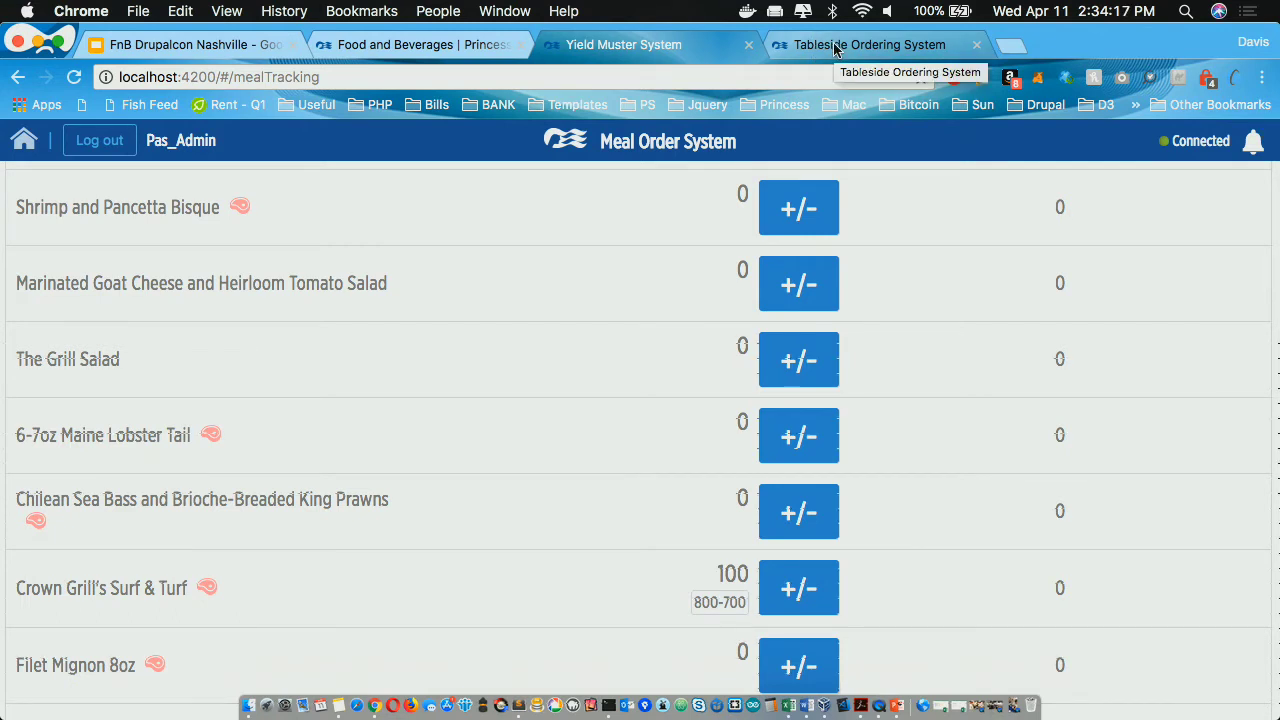
Step: Switch to the Tableside Ordering System and choose the Crown Grill location
left_click(835, 47)
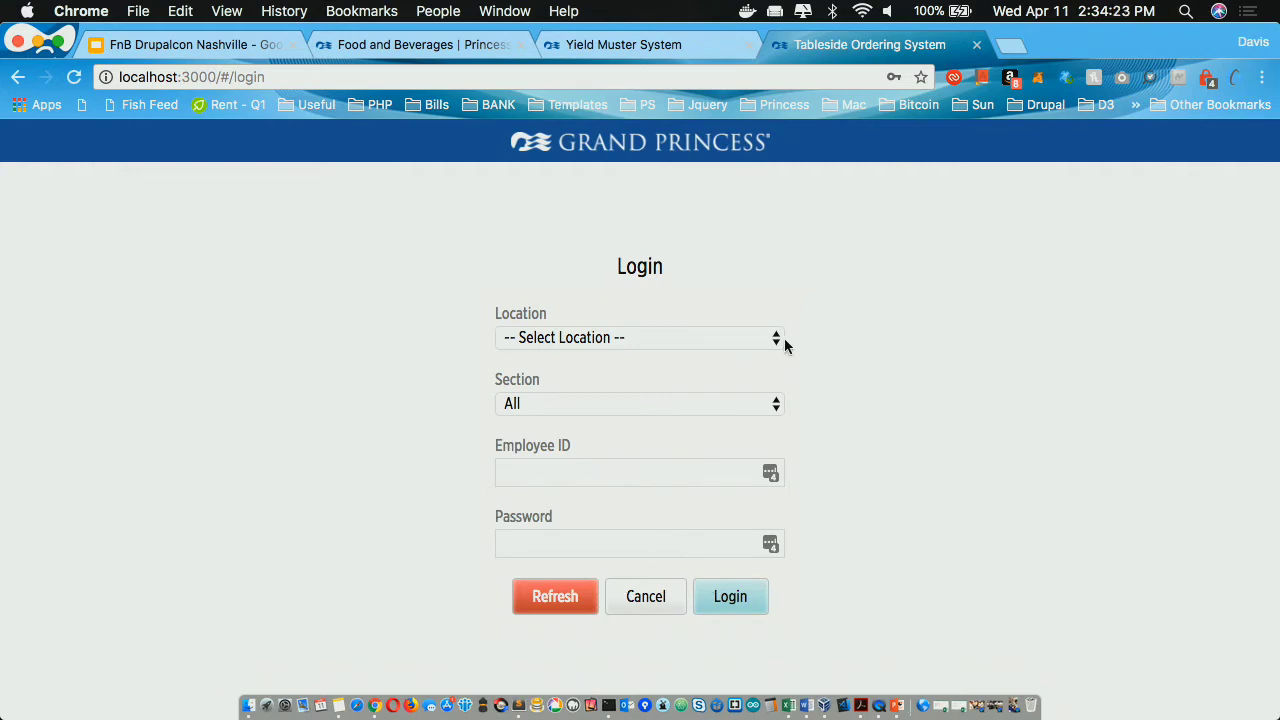
left_click(650, 337)
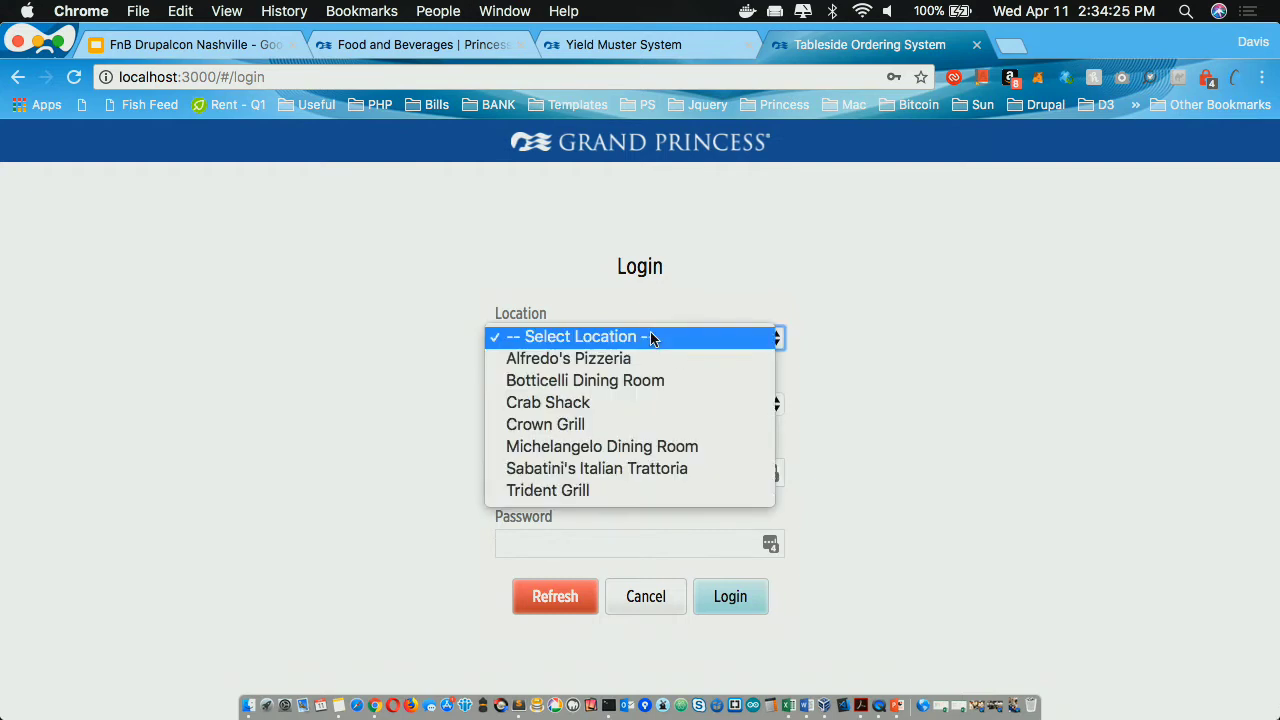
left_click(640, 424)
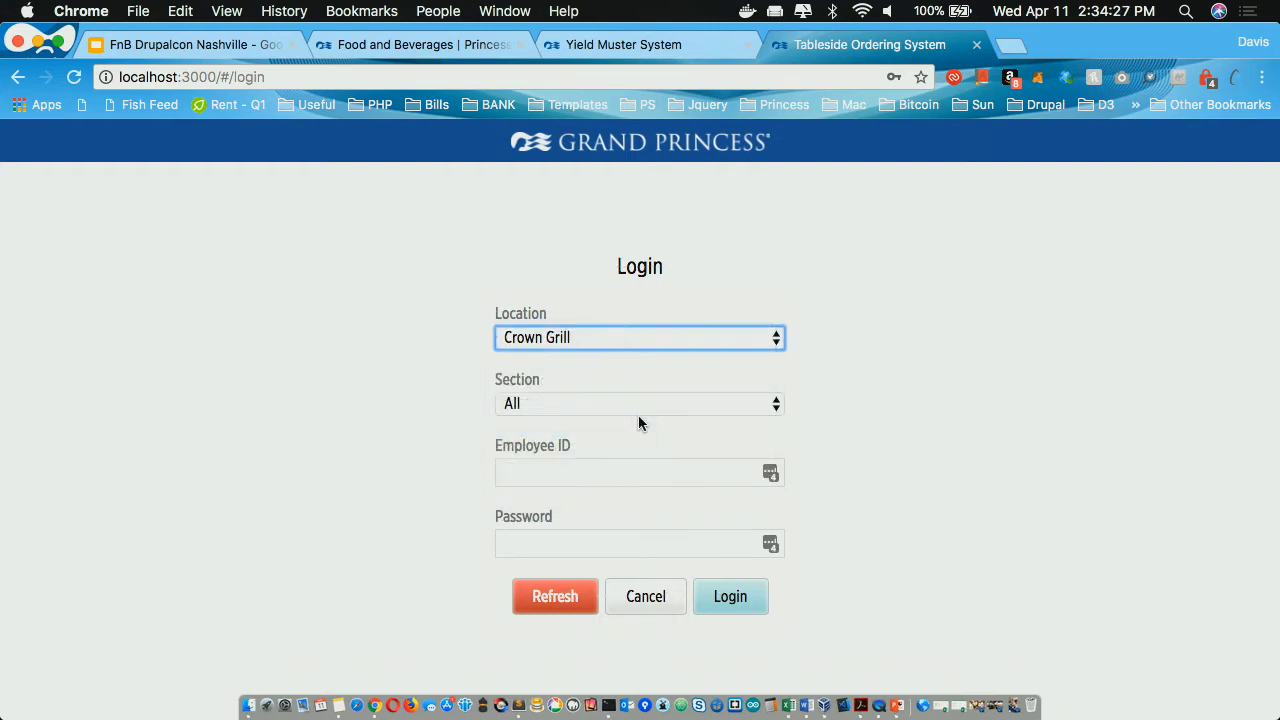
Step: Enter the employee ID and account password, then log in
left_click(572, 473)
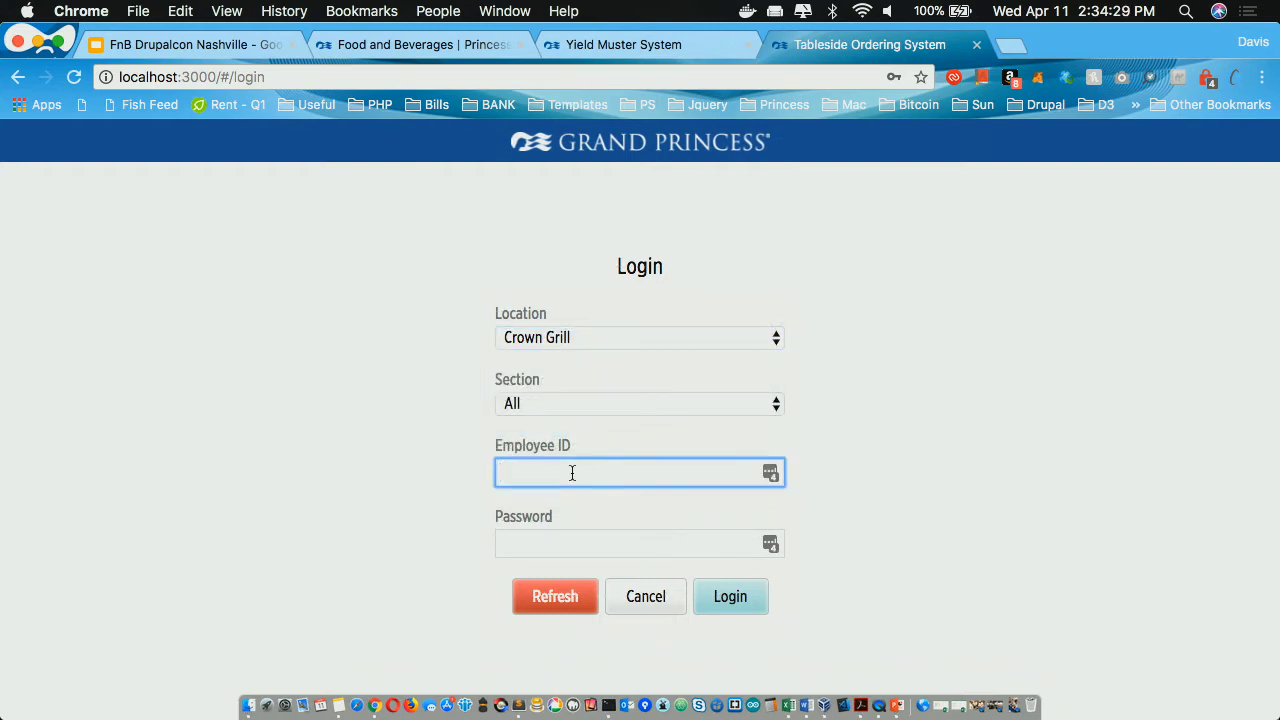
type("waiter")
left_click(531, 557)
left_click(531, 548)
type("pass")
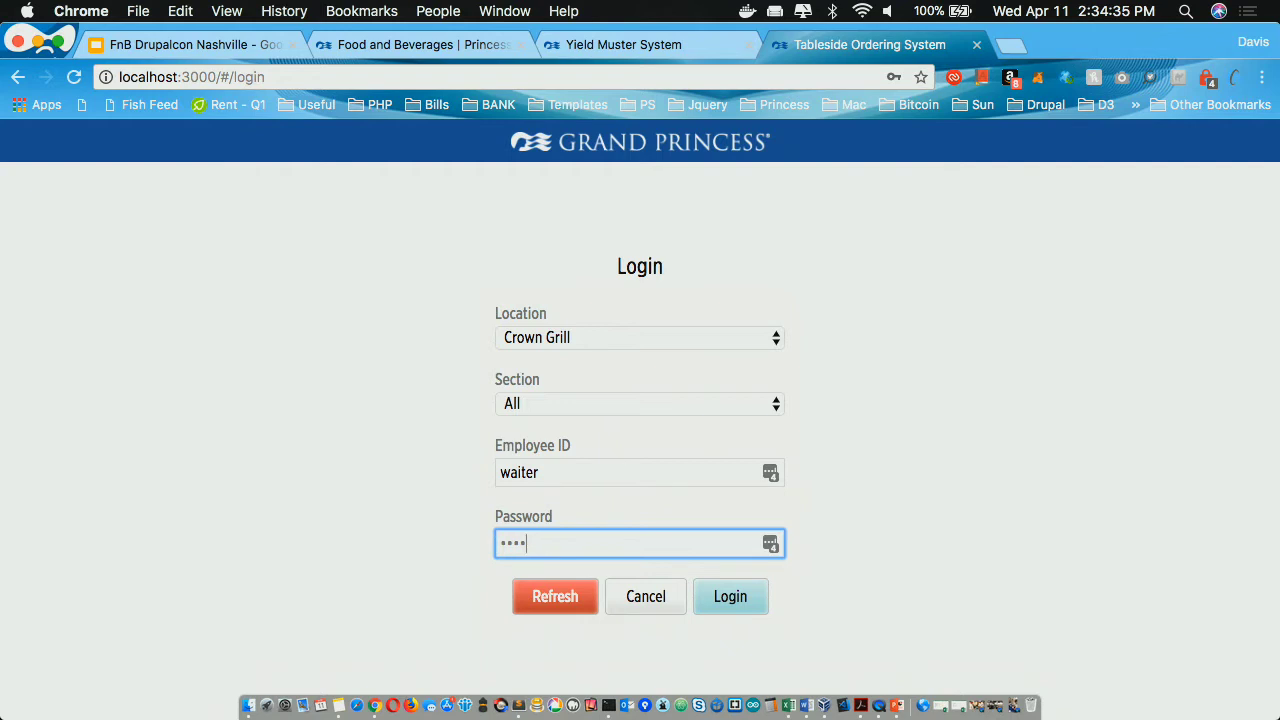
left_click(734, 600)
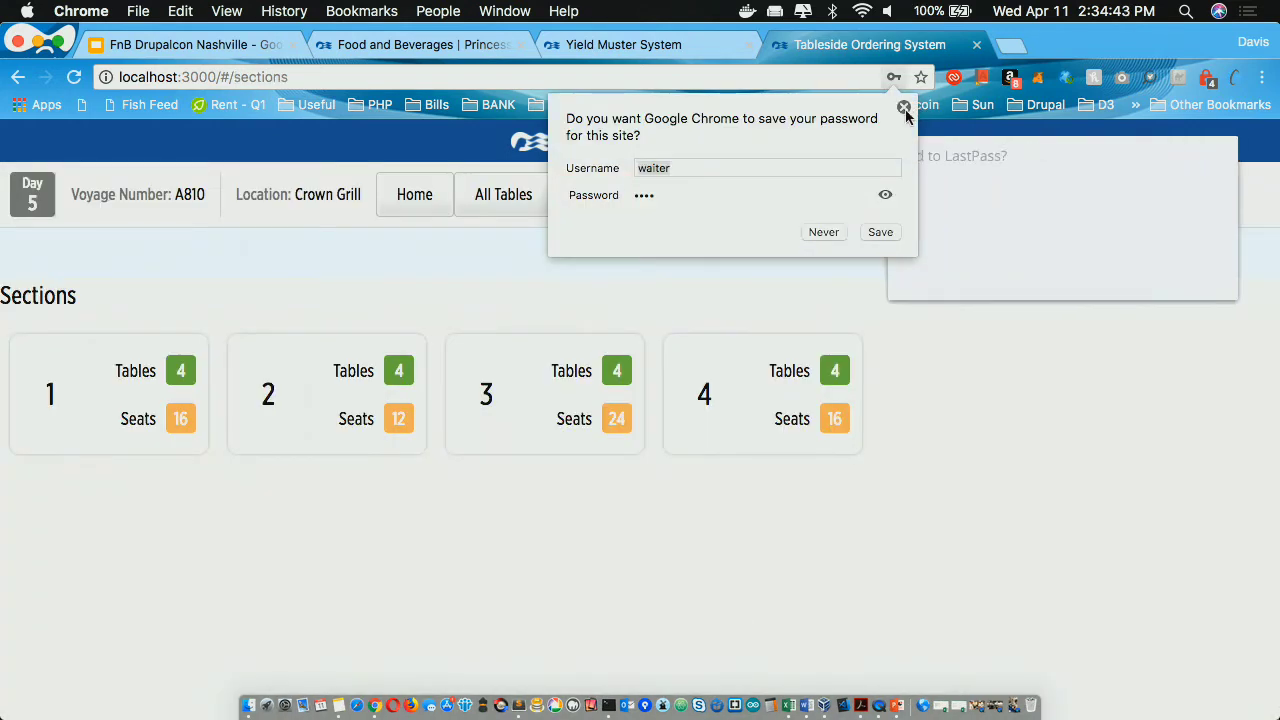
Step: Dismiss Chrome's save-password bubble and choose Not now on the LastPass popup
left_click(903, 107)
left_click(1105, 273)
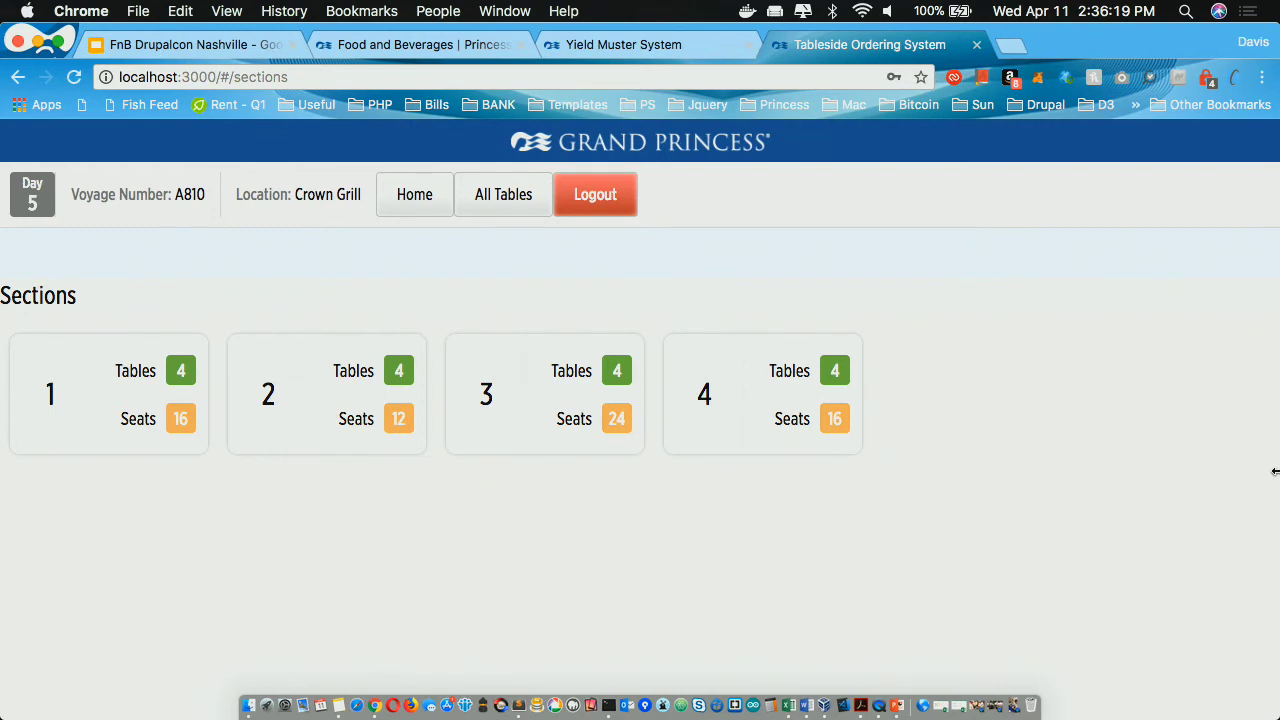
Step: Open Section 2's table 6 and set its guest count to 2
left_click(270, 413)
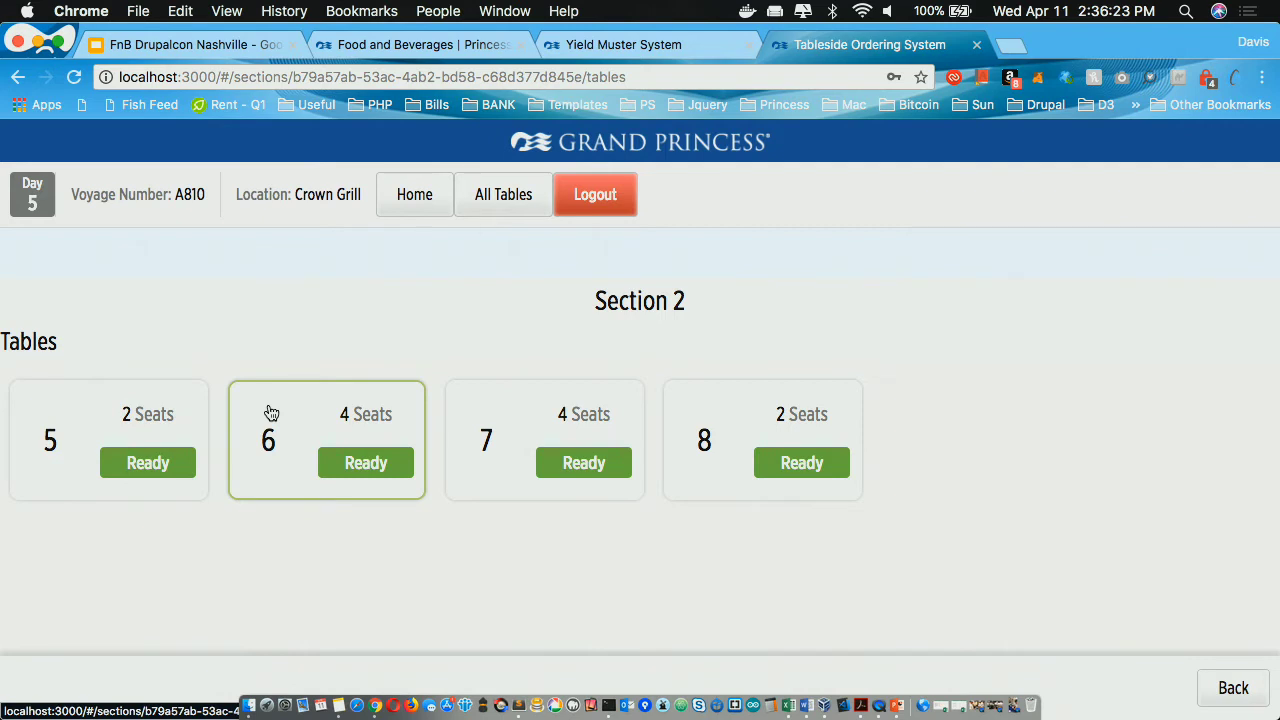
left_click(271, 413)
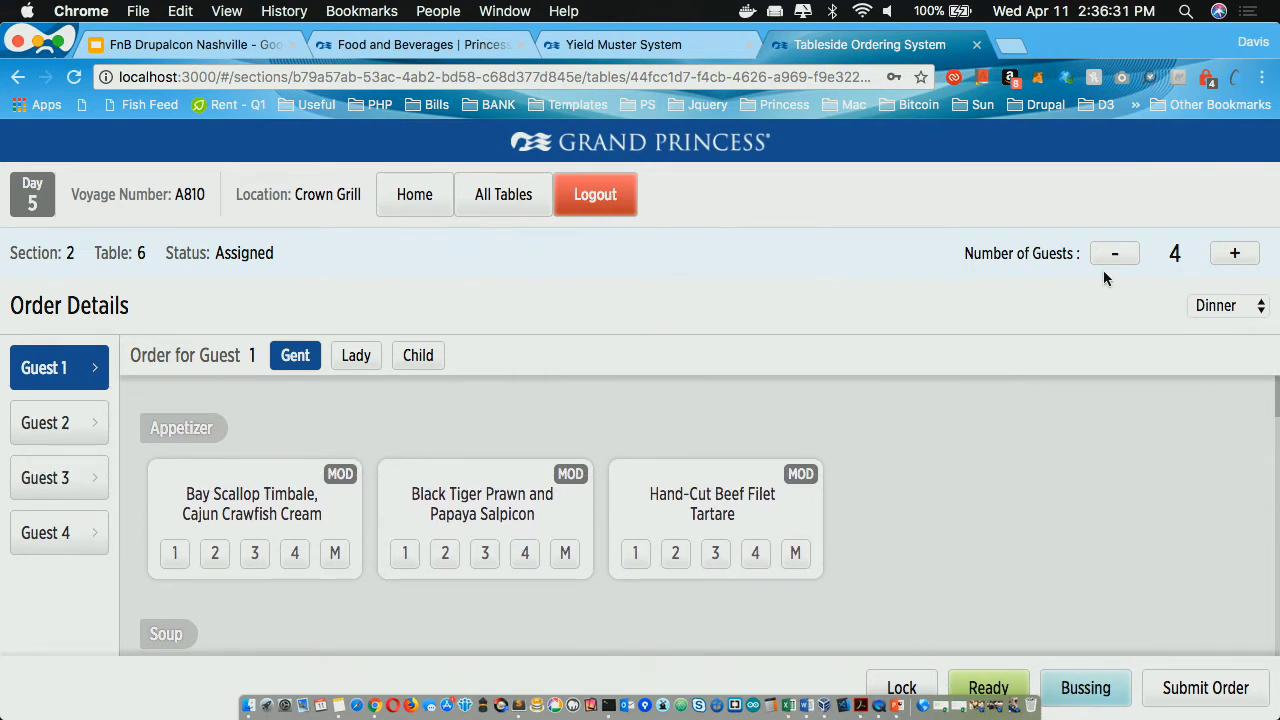
scroll(1094, 435, "down", 5)
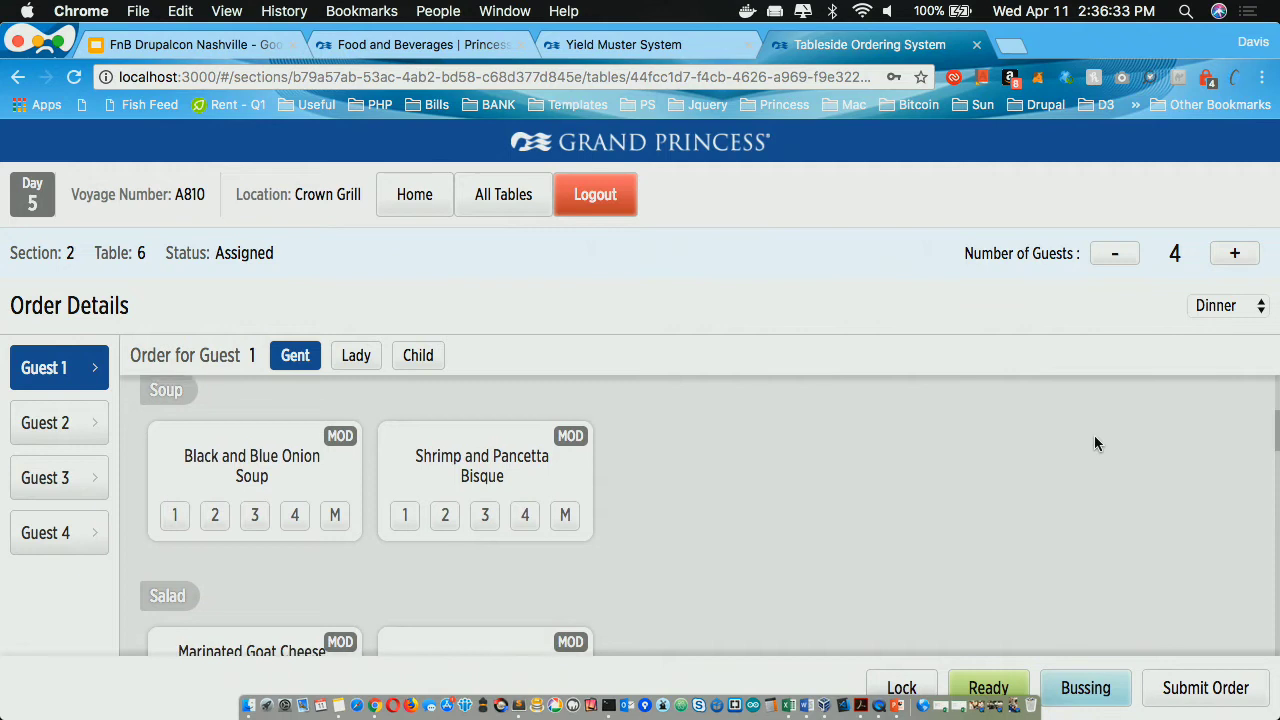
scroll(1094, 435, "up", 5)
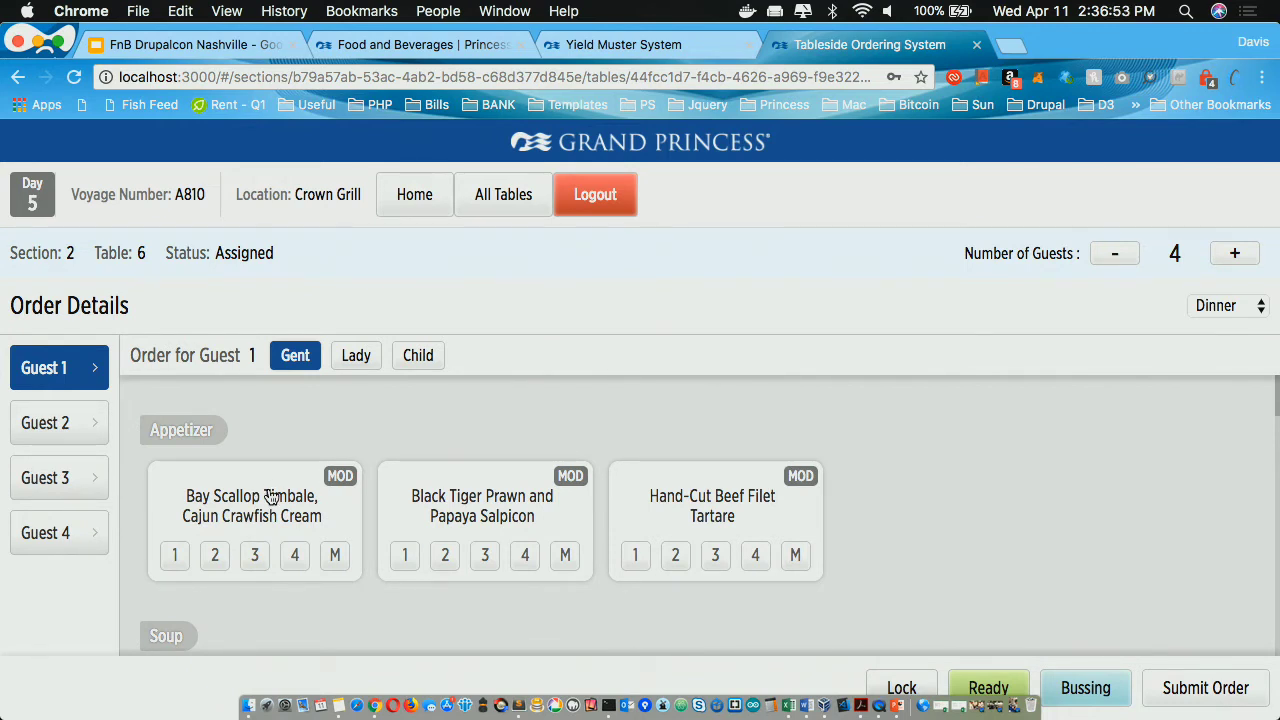
left_click(1110, 259)
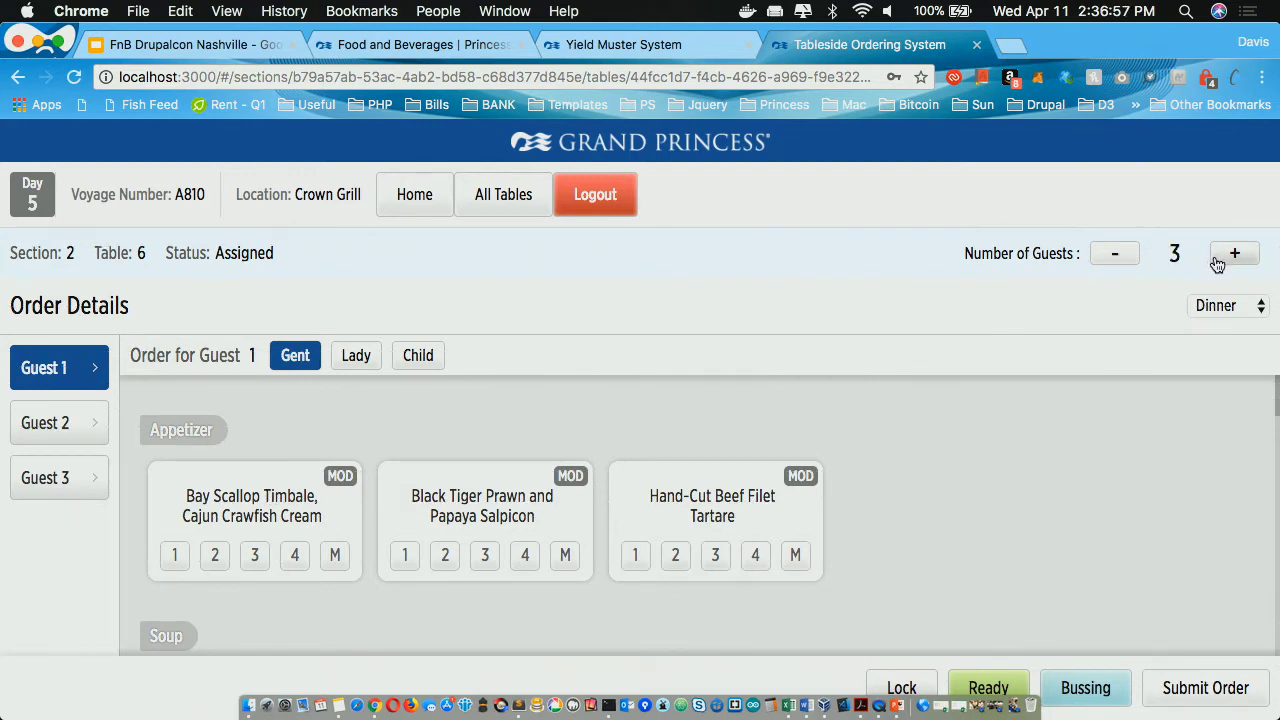
left_click(1112, 258)
left_click(1240, 254)
left_click(1242, 255)
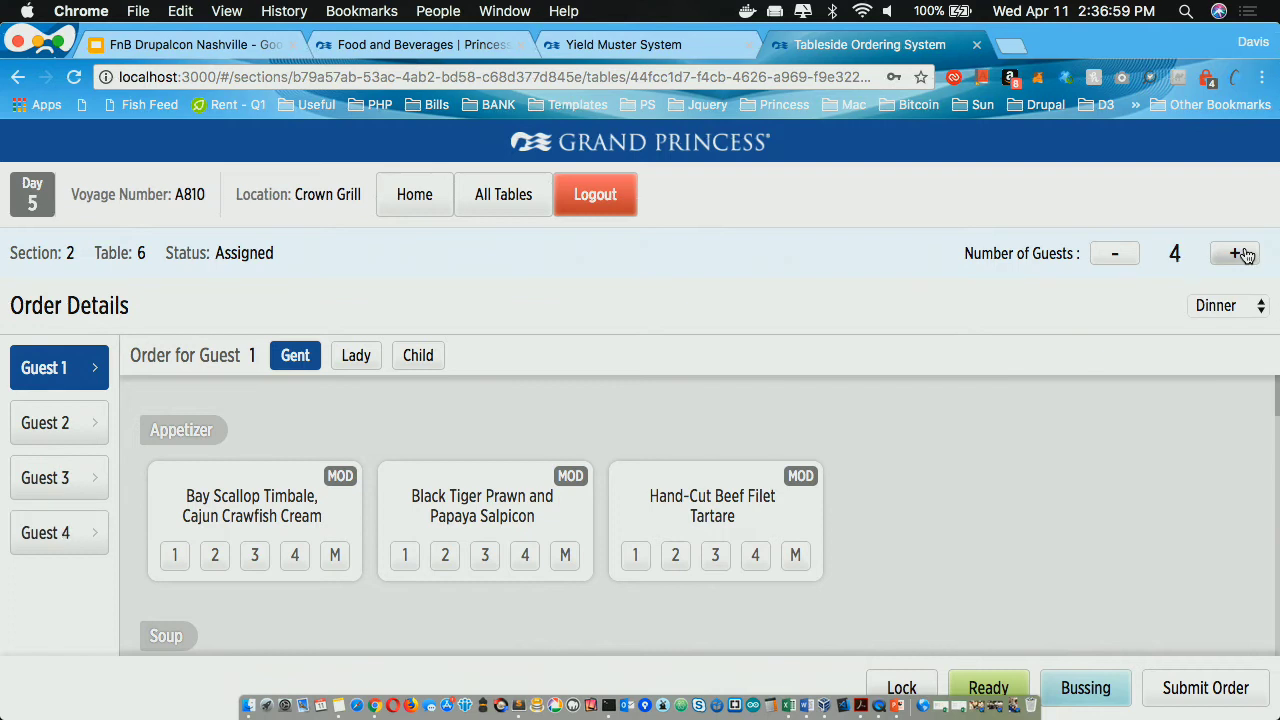
left_click(1240, 254)
left_click(1240, 254)
left_click(1114, 255)
left_click(1114, 255)
left_click(1114, 255)
left_click(1114, 255)
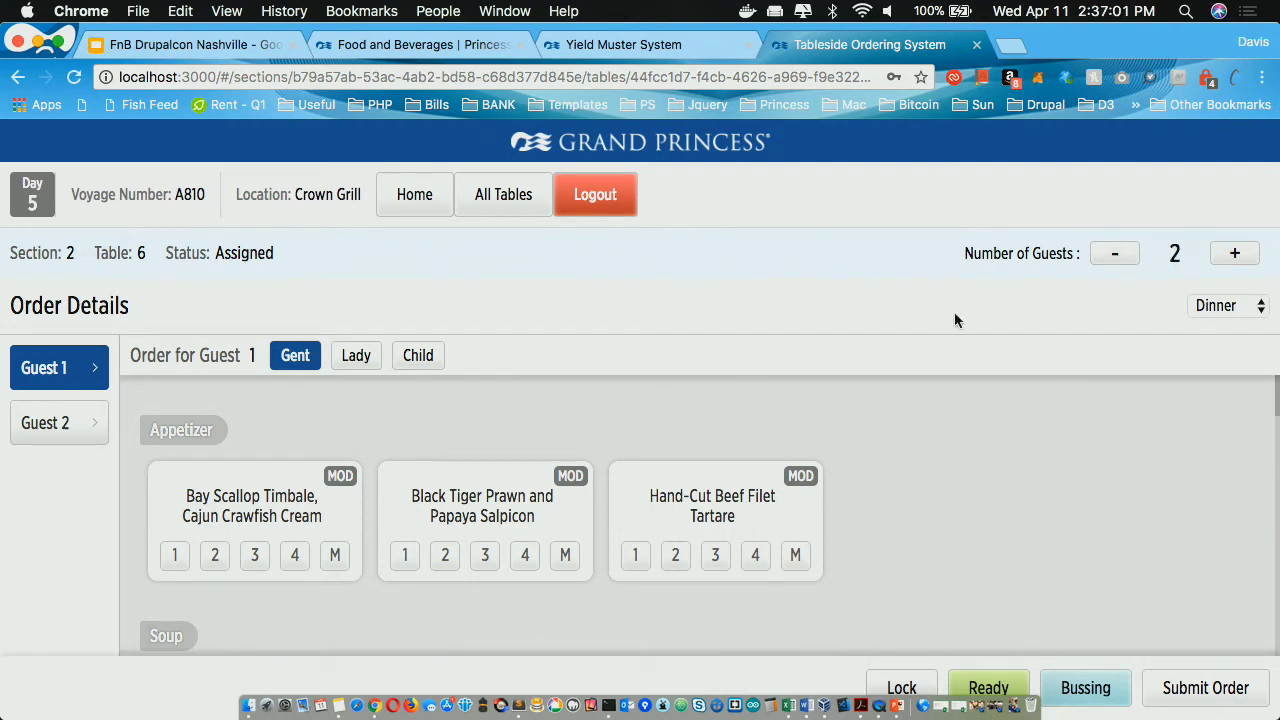
Step: Order Bay Scallop Timbale, Black and Blue Onion Soup, The Grill Salad and Chilean Sea Bass for guest 1
left_click(240, 512)
scroll(240, 510, "down", 2)
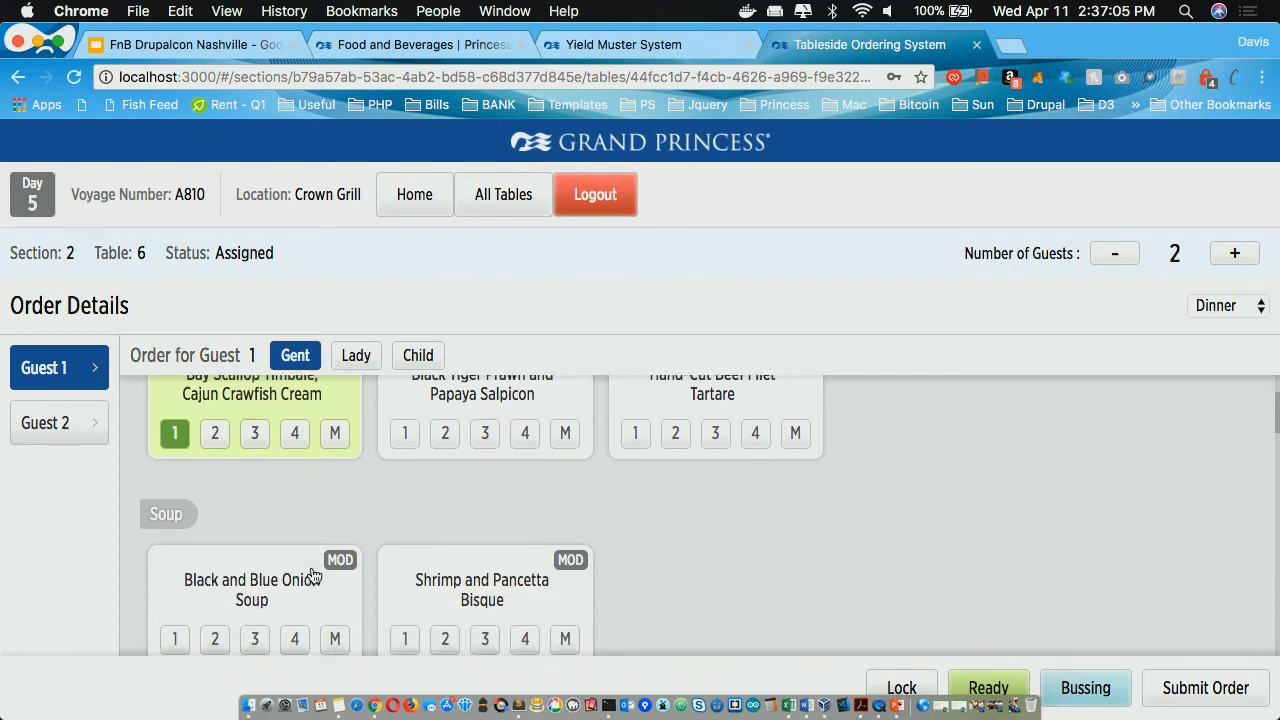
scroll(313, 575, "down", 3)
left_click(285, 500)
scroll(305, 564, "down", 2)
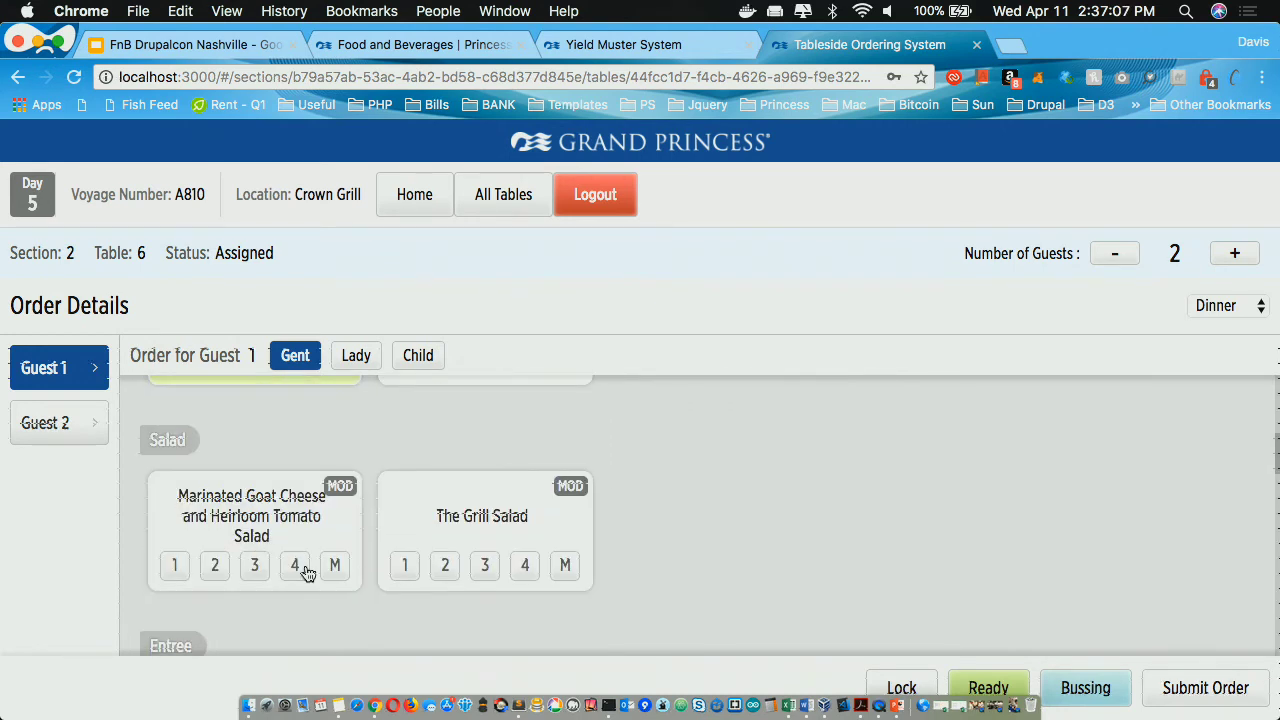
left_click(446, 518)
scroll(448, 520, "down", 3)
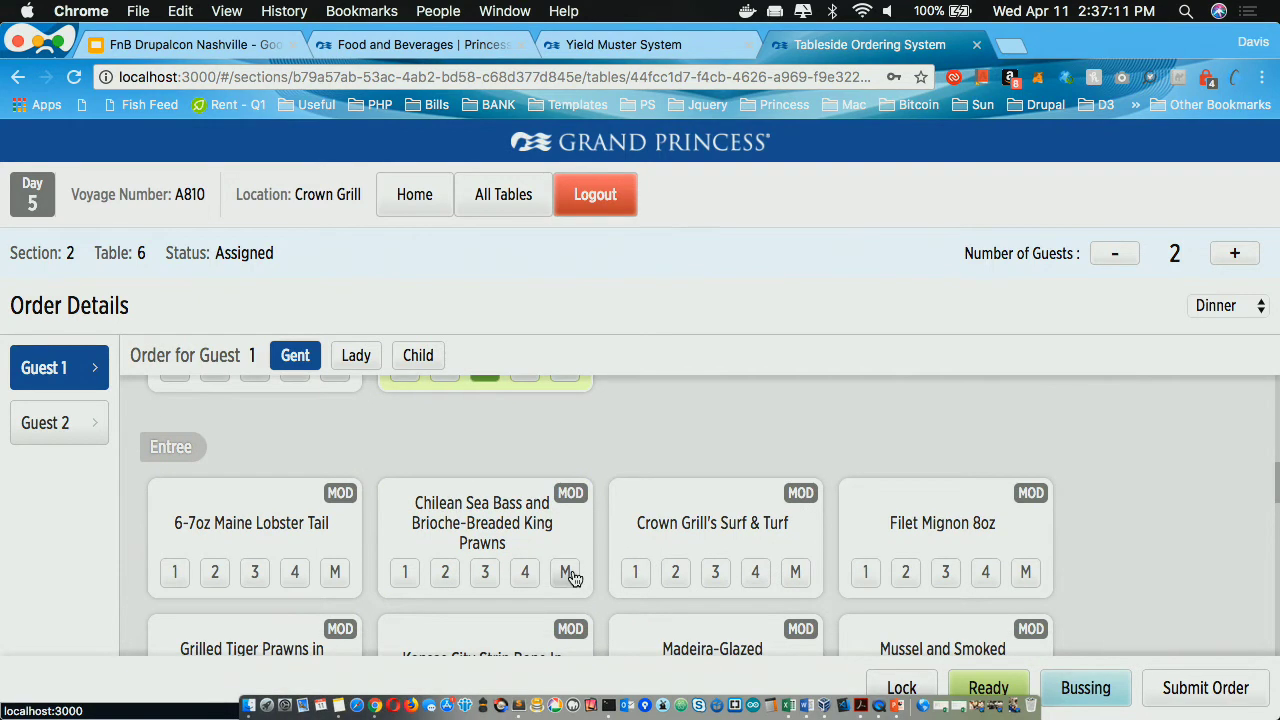
left_click(566, 573)
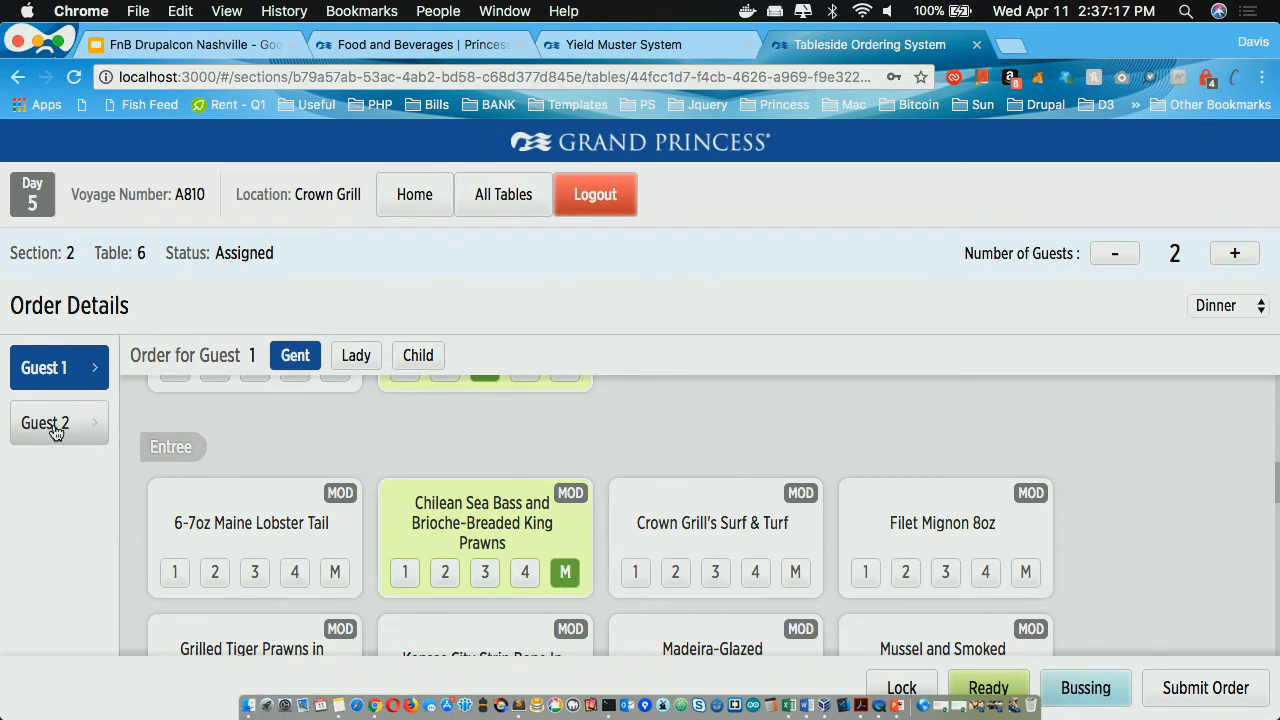
scroll(278, 509, "down", 2)
scroll(280, 509, "up", 1)
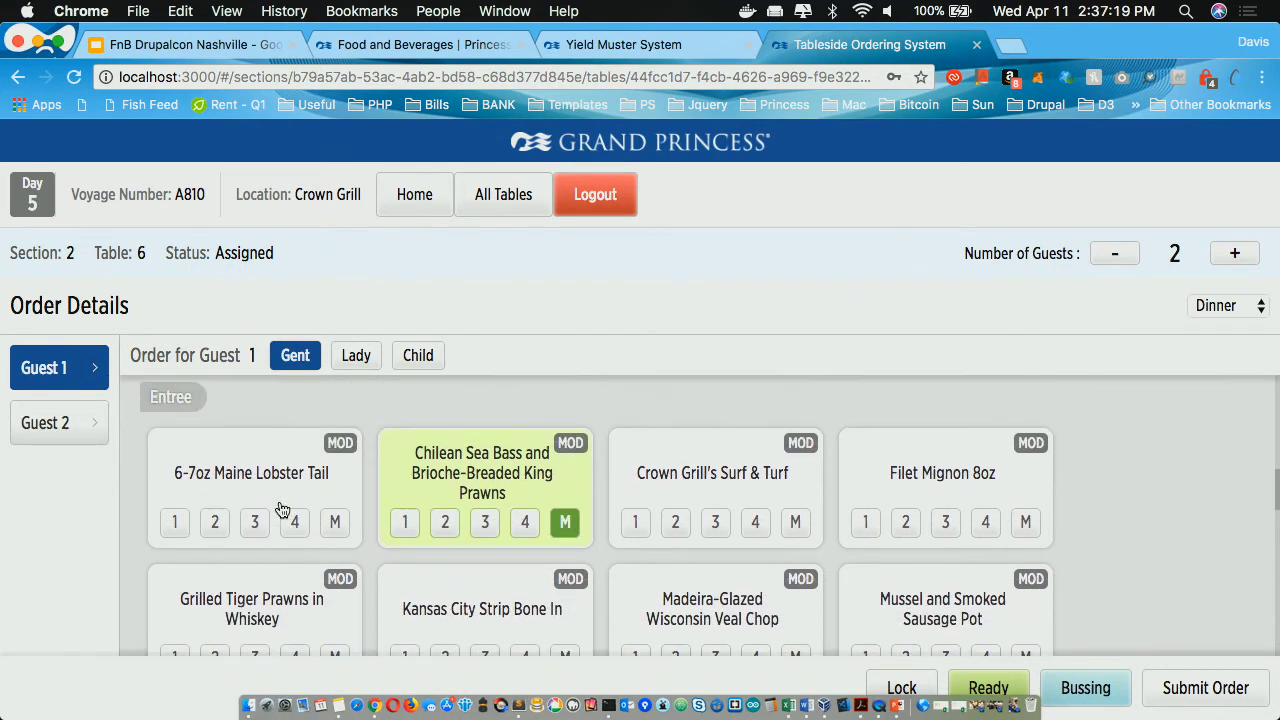
Step: Set guest 2 to Lady with Black Tiger Prawn, Shrimp and Pancetta Bisque, Grill Salad, Surf & Turf; submit
left_click(80, 428)
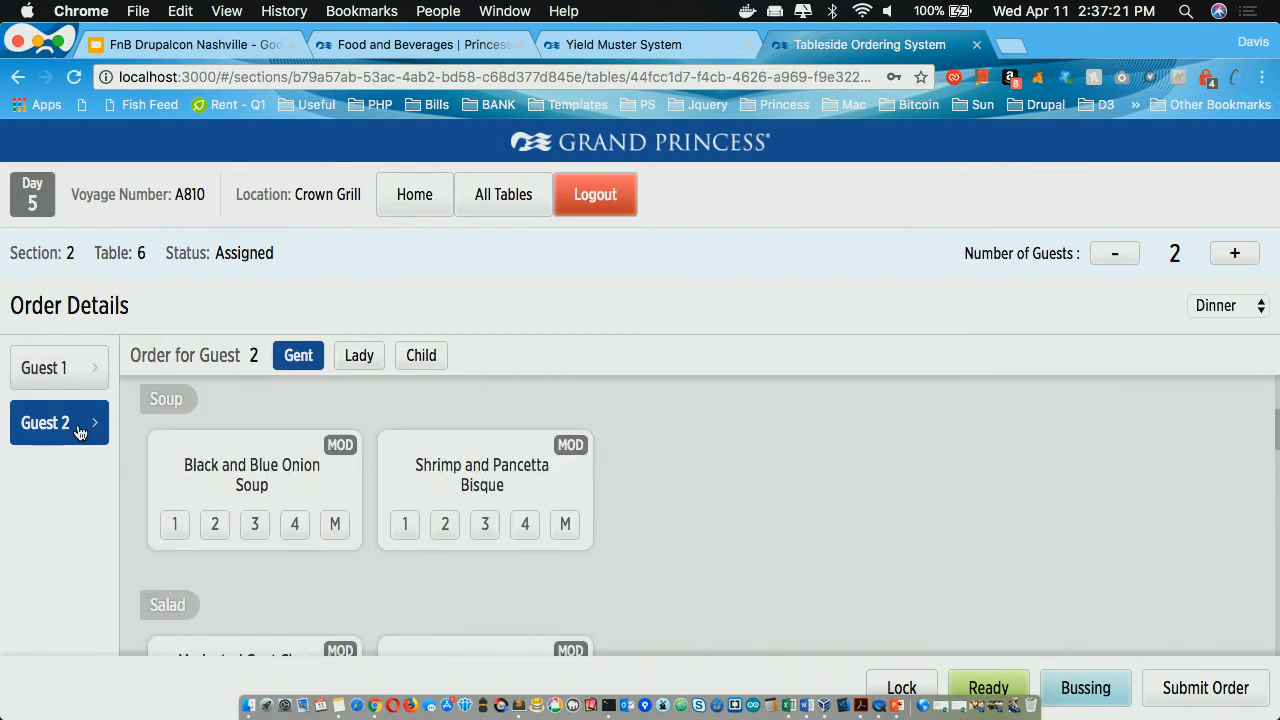
left_click(359, 358)
left_click(491, 497)
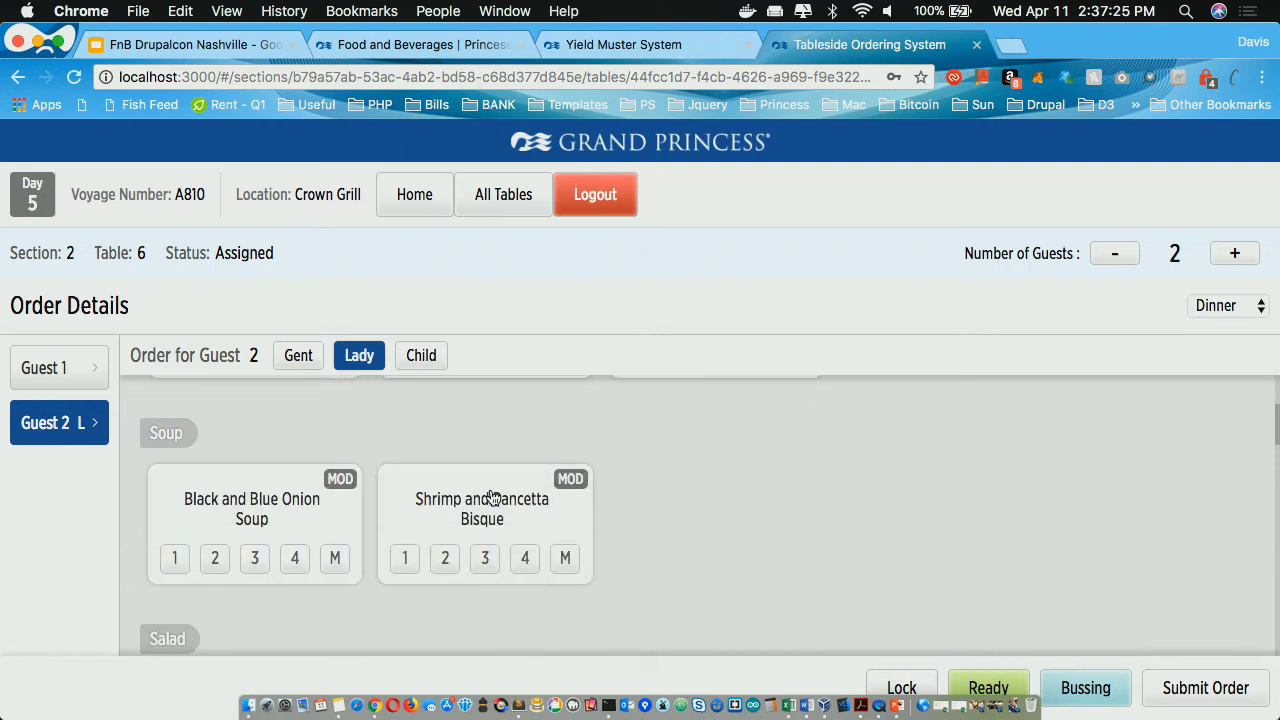
left_click(491, 497)
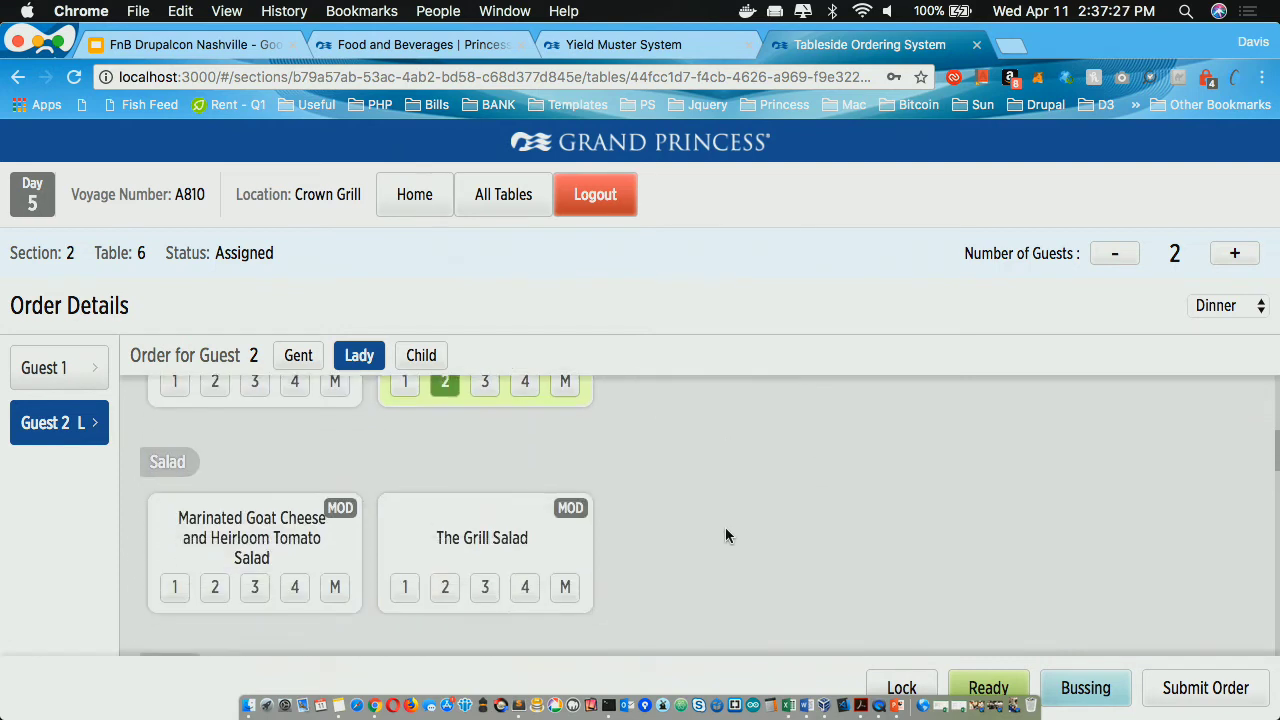
left_click(474, 487)
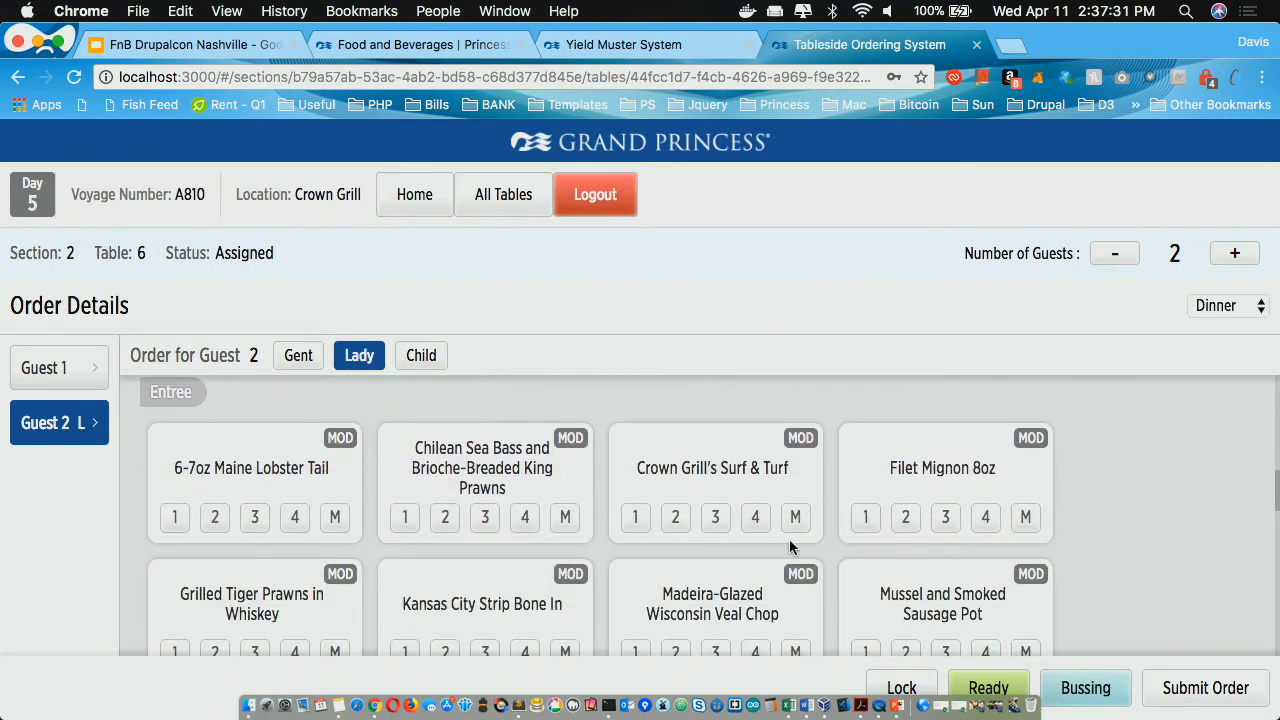
left_click(796, 517)
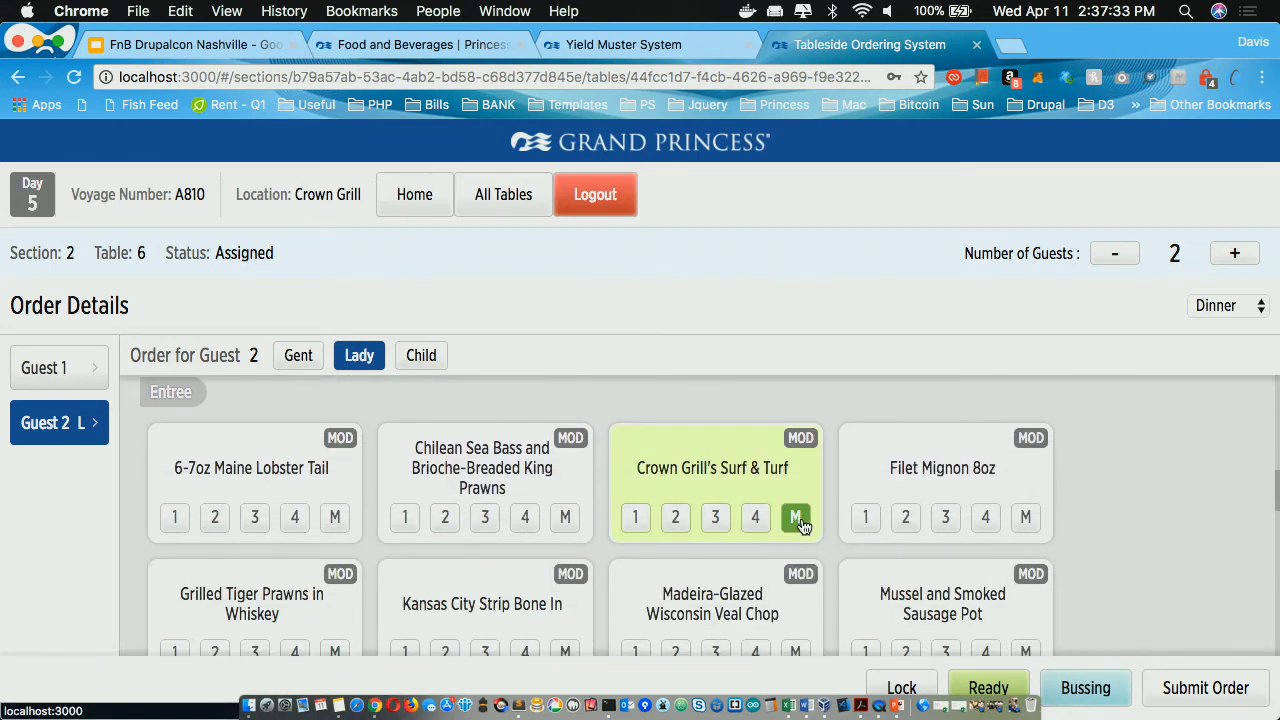
left_click(1200, 690)
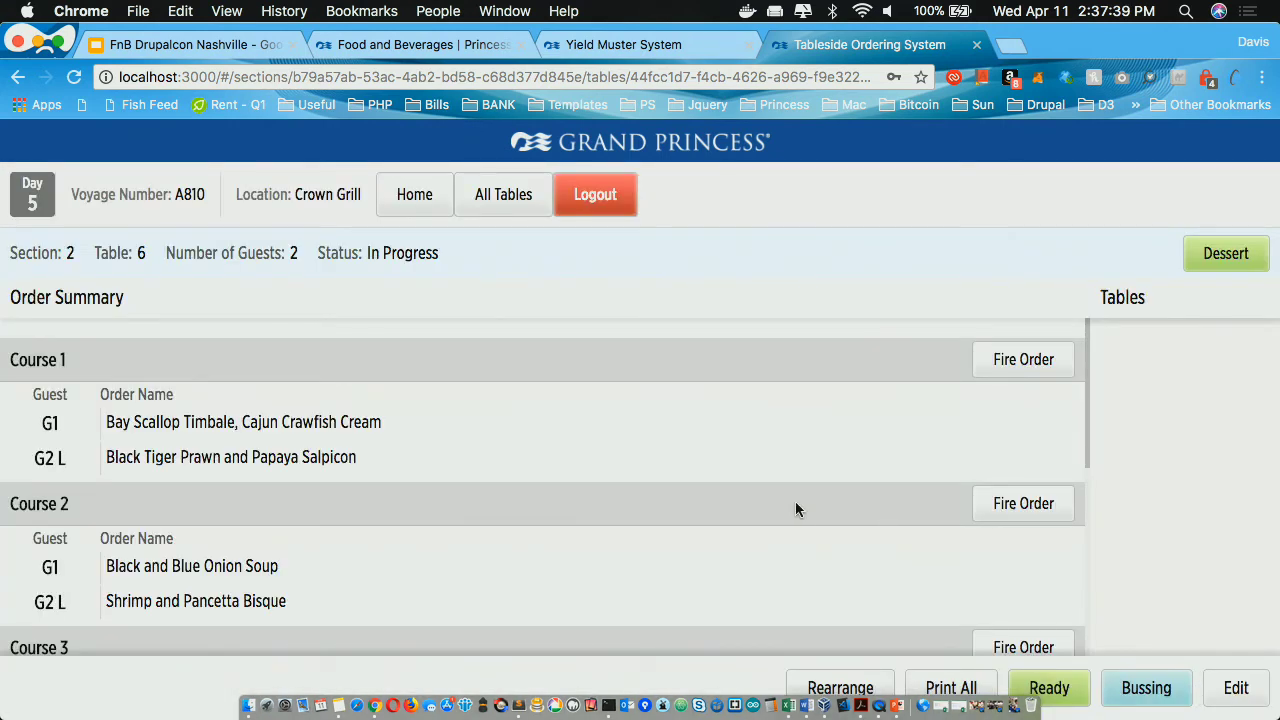
Step: Re-submit table 6's order
scroll(795, 502, "down", 3)
scroll(795, 502, "down", 10)
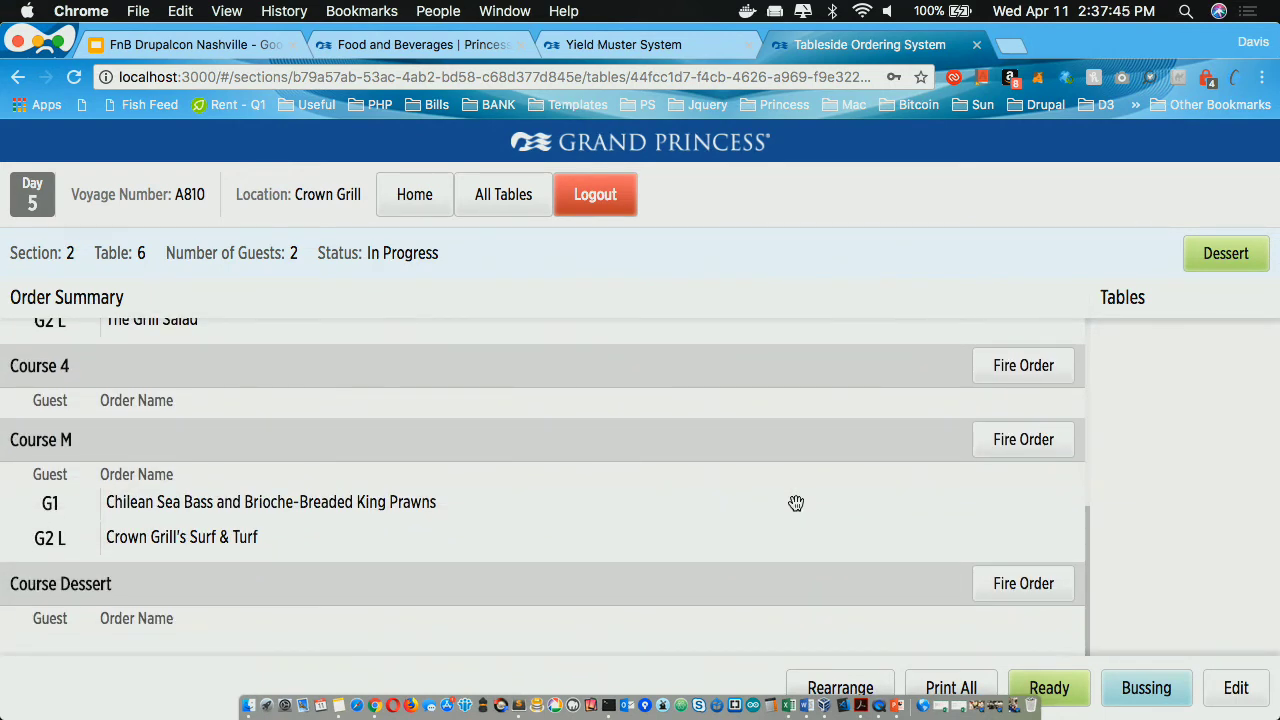
left_click(1236, 690)
scroll(1047, 574, "down", 4)
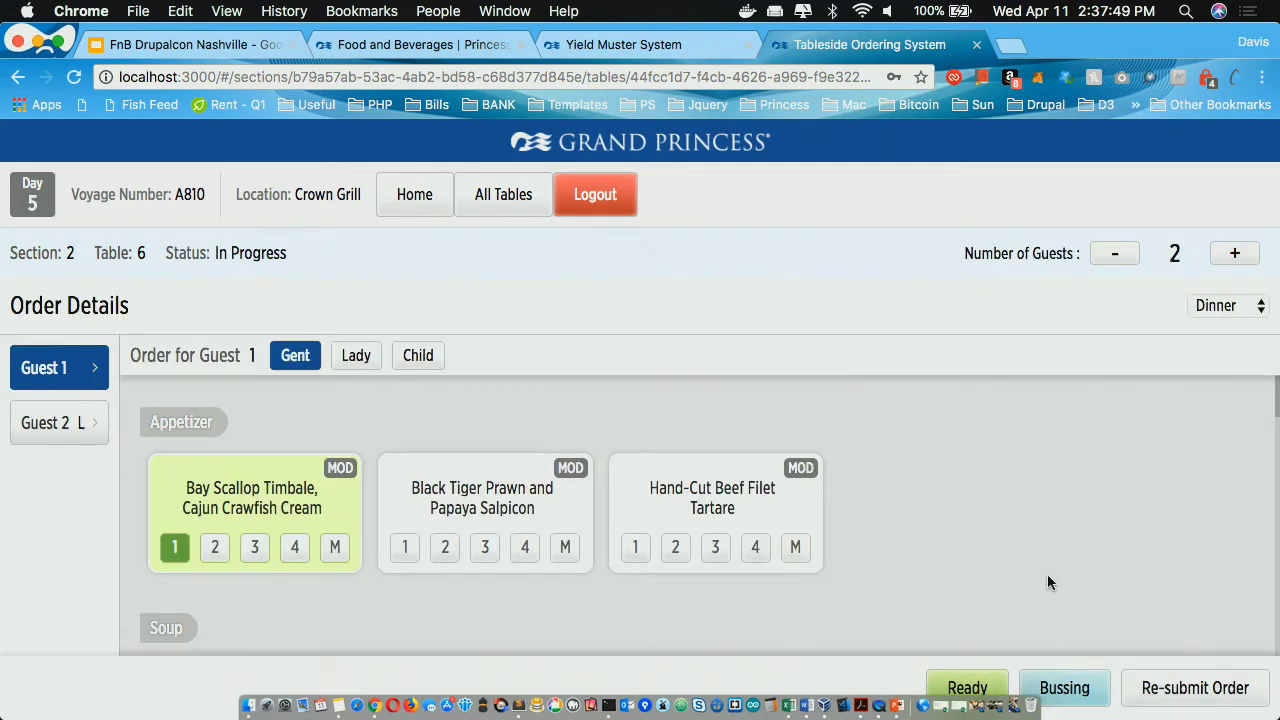
left_click(1199, 700)
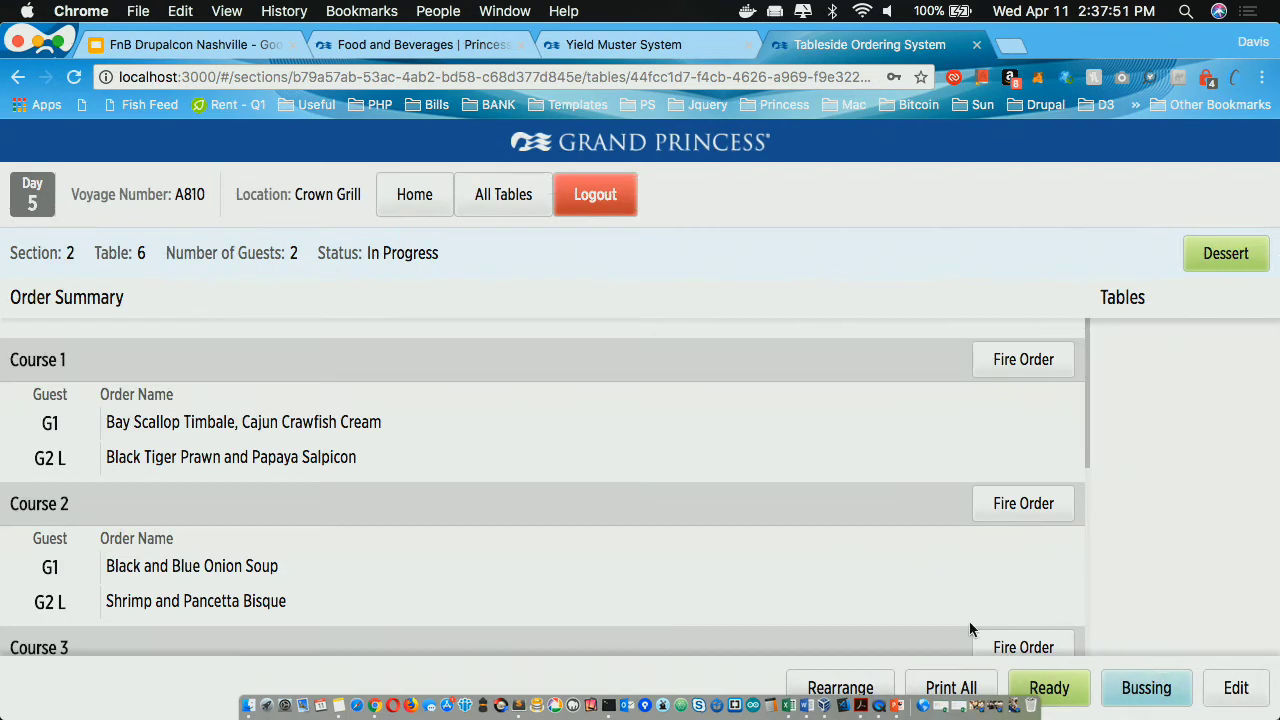
Step: Rearrange guest 1 so Black and Blue Onion Soup is Course 1 and Bay Scallop Timbale Course 2, then save
left_click(840, 688)
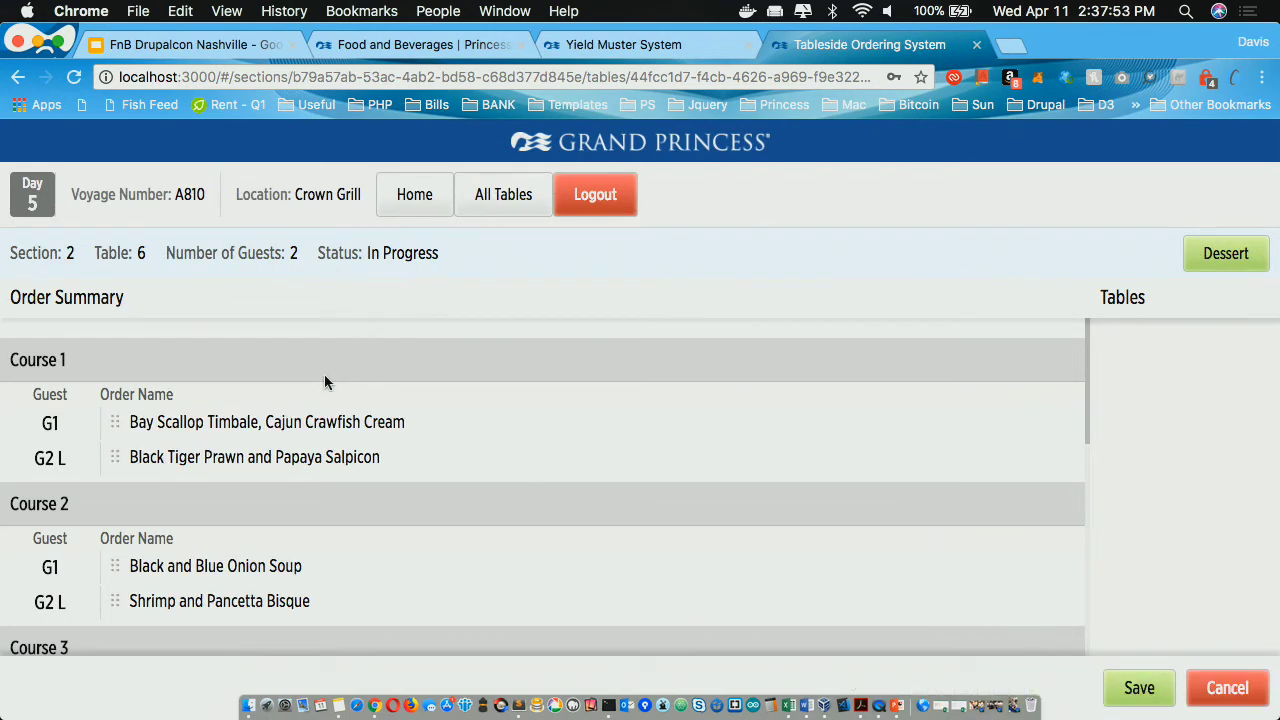
mouse_move(205, 566)
left_mouse_down()
mouse_move(205, 425)
mouse_move(208, 566)
left_mouse_up()
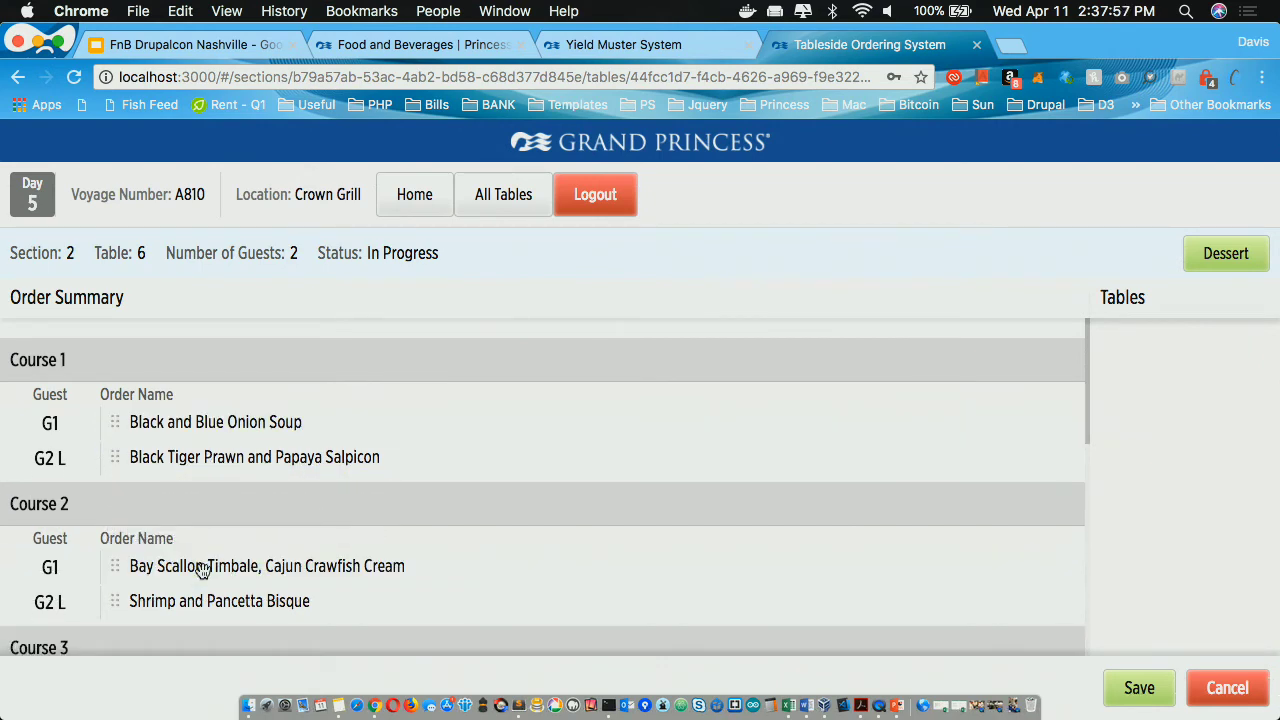
left_click(1142, 688)
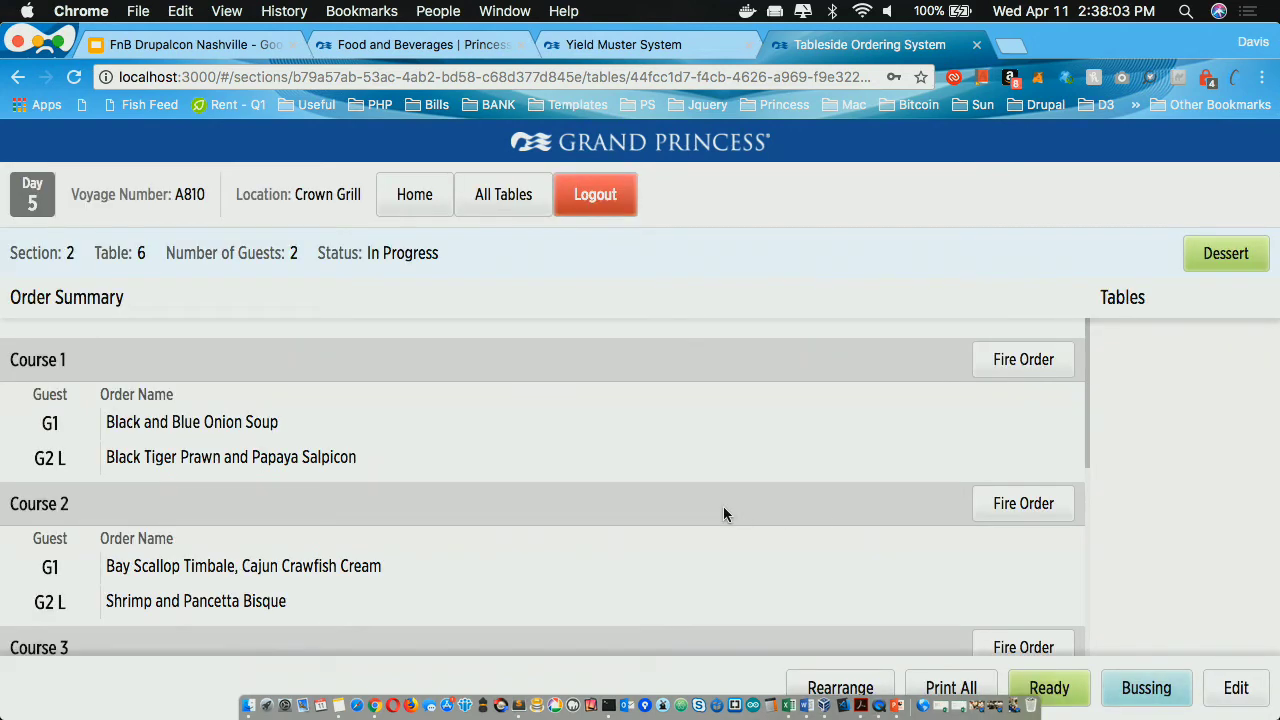
Step: Fire Course 1 for table 6 and retry the failed print twice
scroll(724, 507, "down", 2)
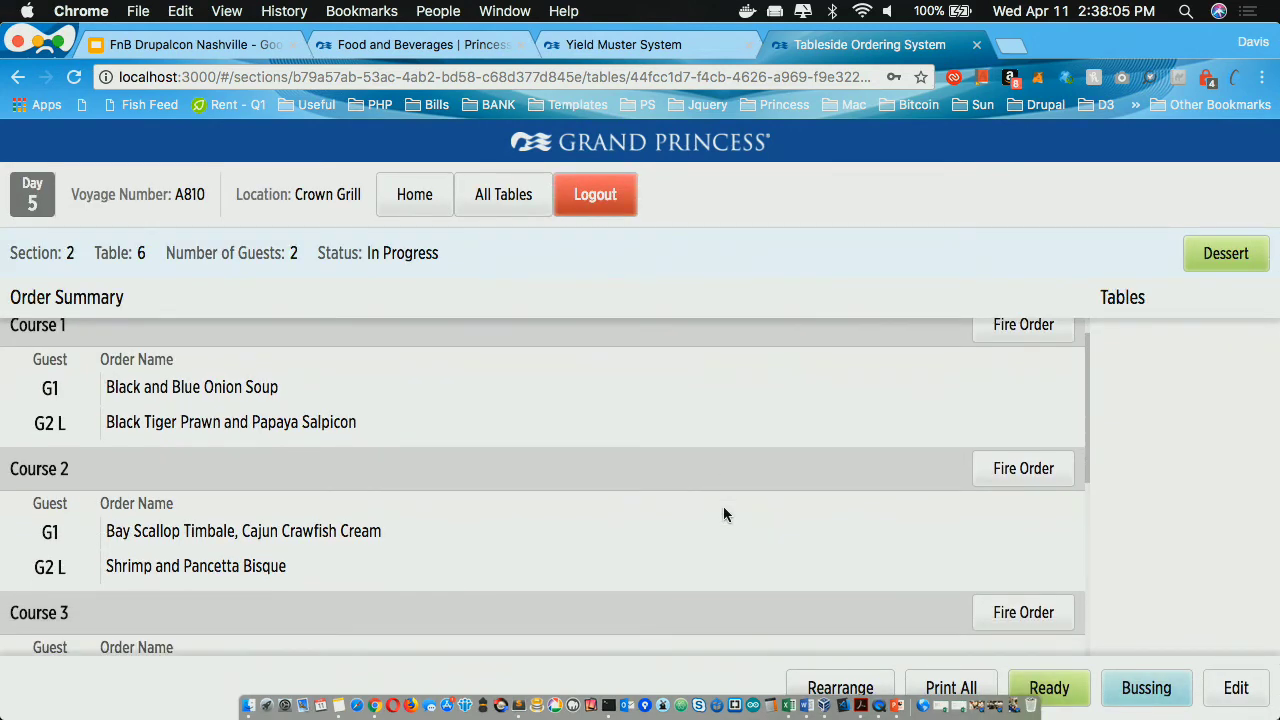
scroll(724, 507, "down", 3)
scroll(724, 507, "up", 4)
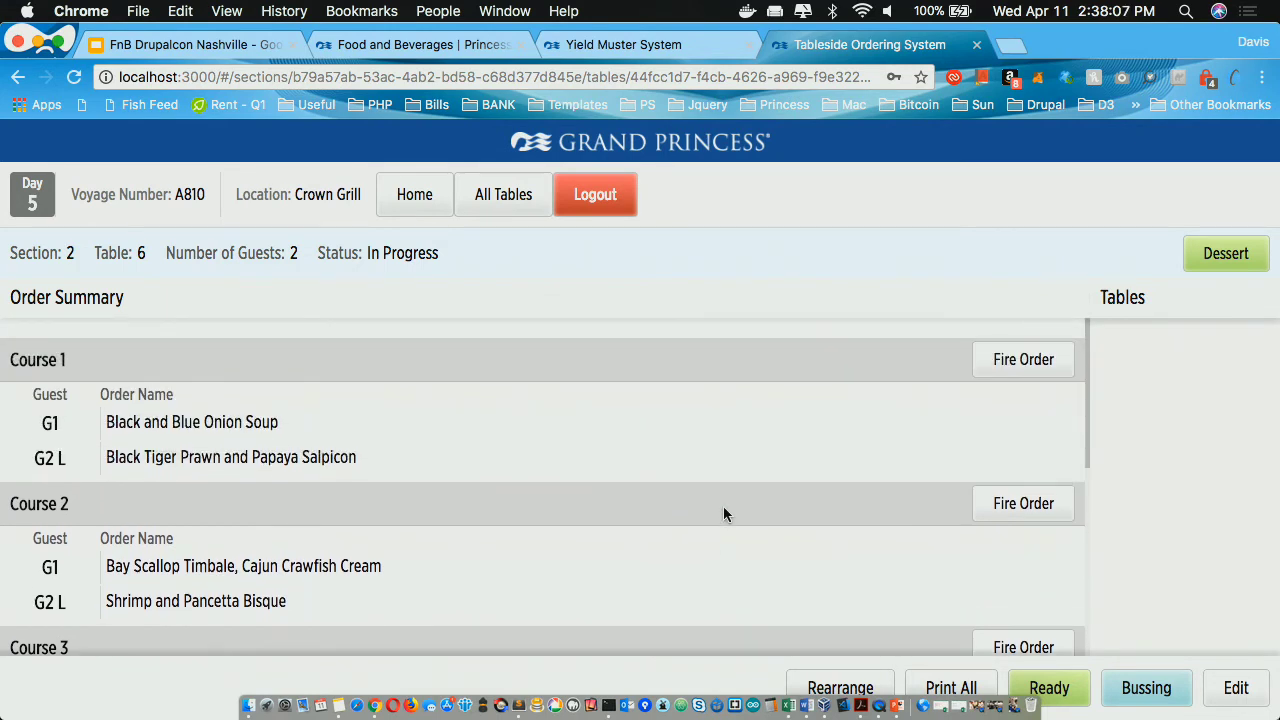
left_click(1020, 368)
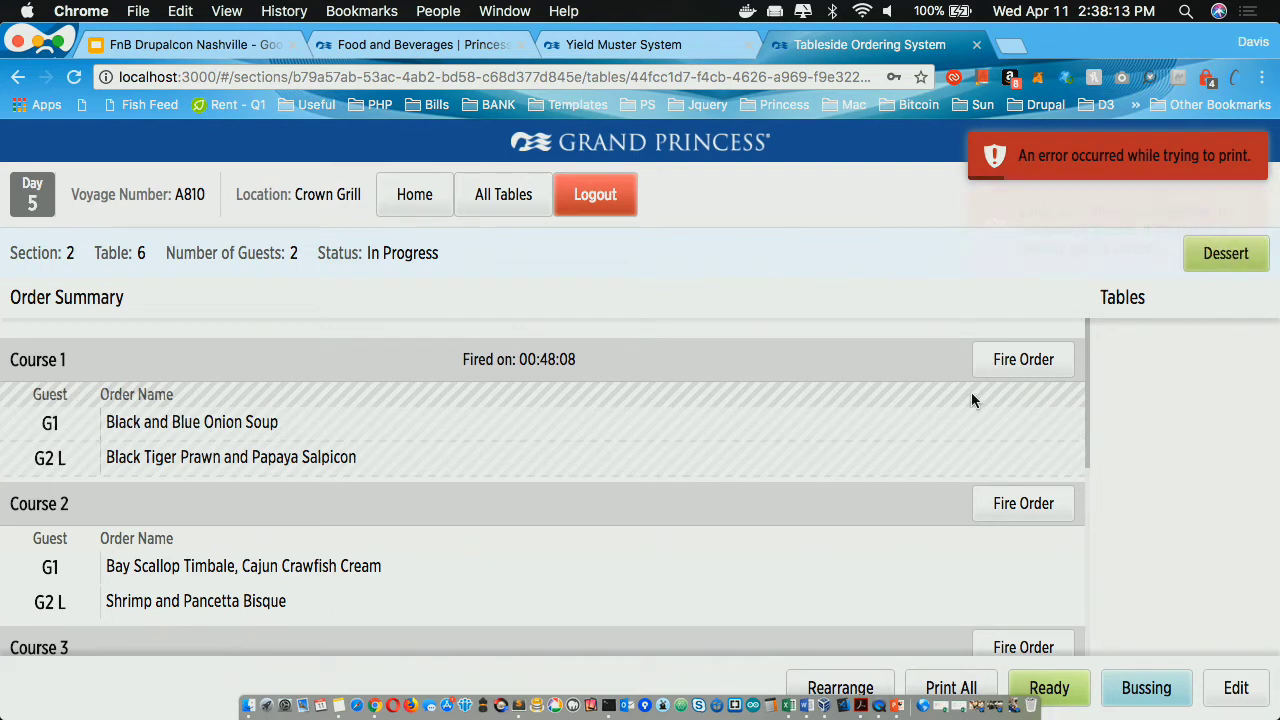
scroll(971, 393, "down", 2)
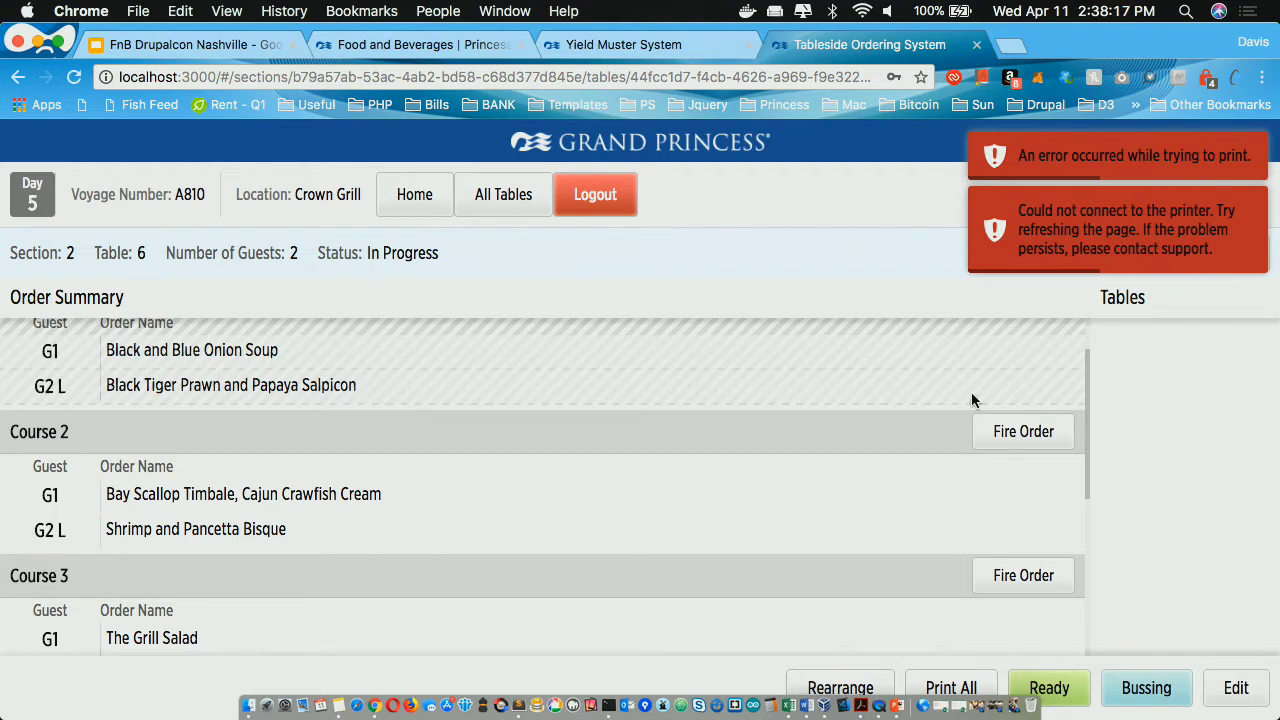
left_click(1058, 450)
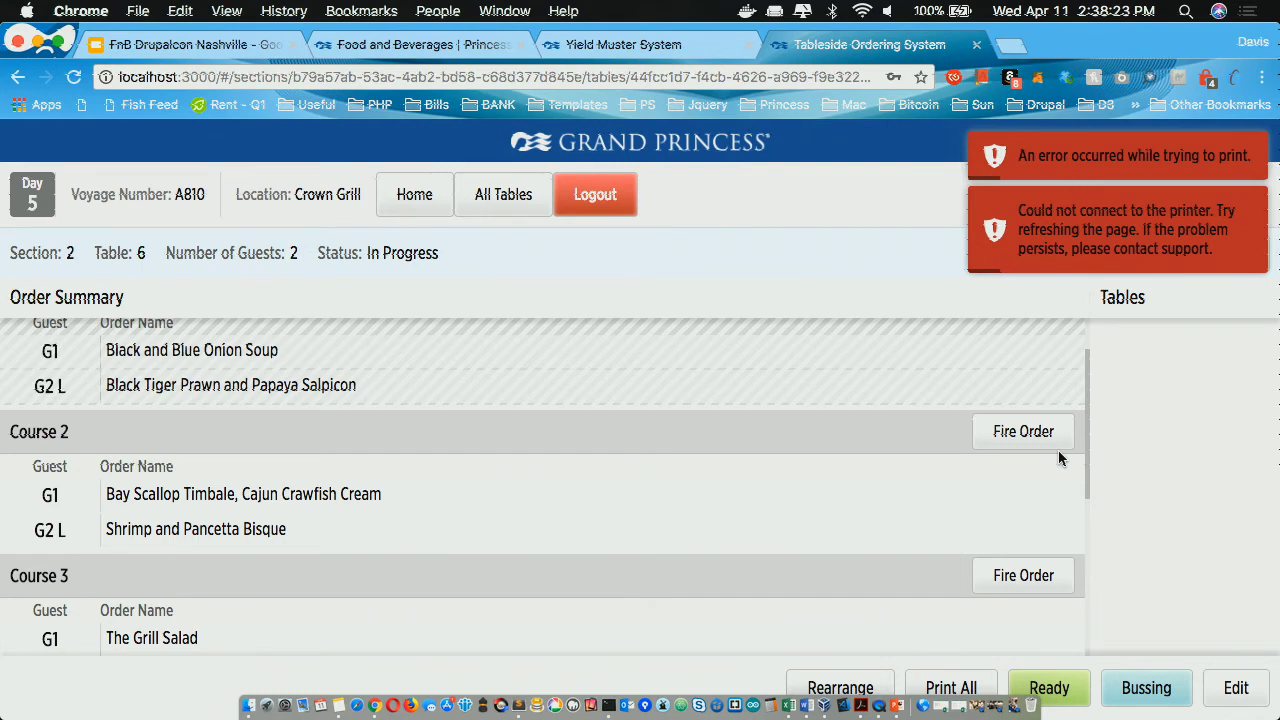
left_click(1058, 450)
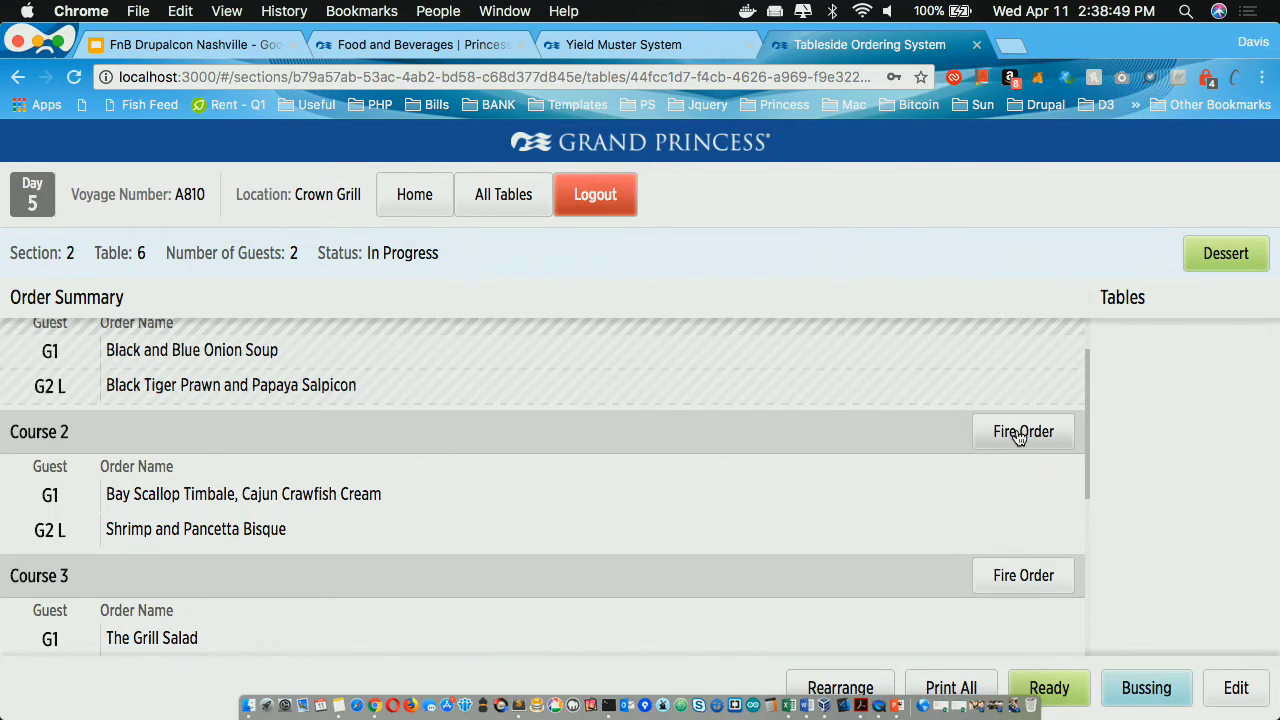
Step: Fire Course 2 for table 6 and check its fired time
left_click(1020, 440)
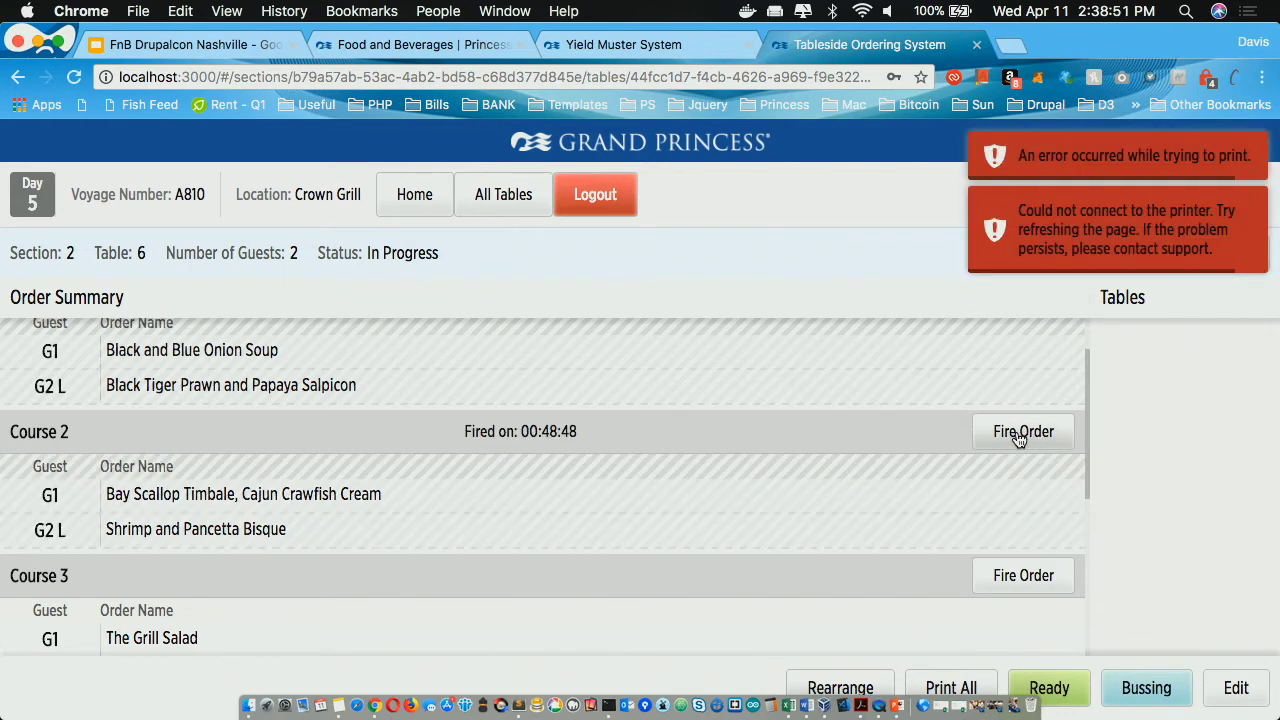
scroll(1069, 531, "down", 1)
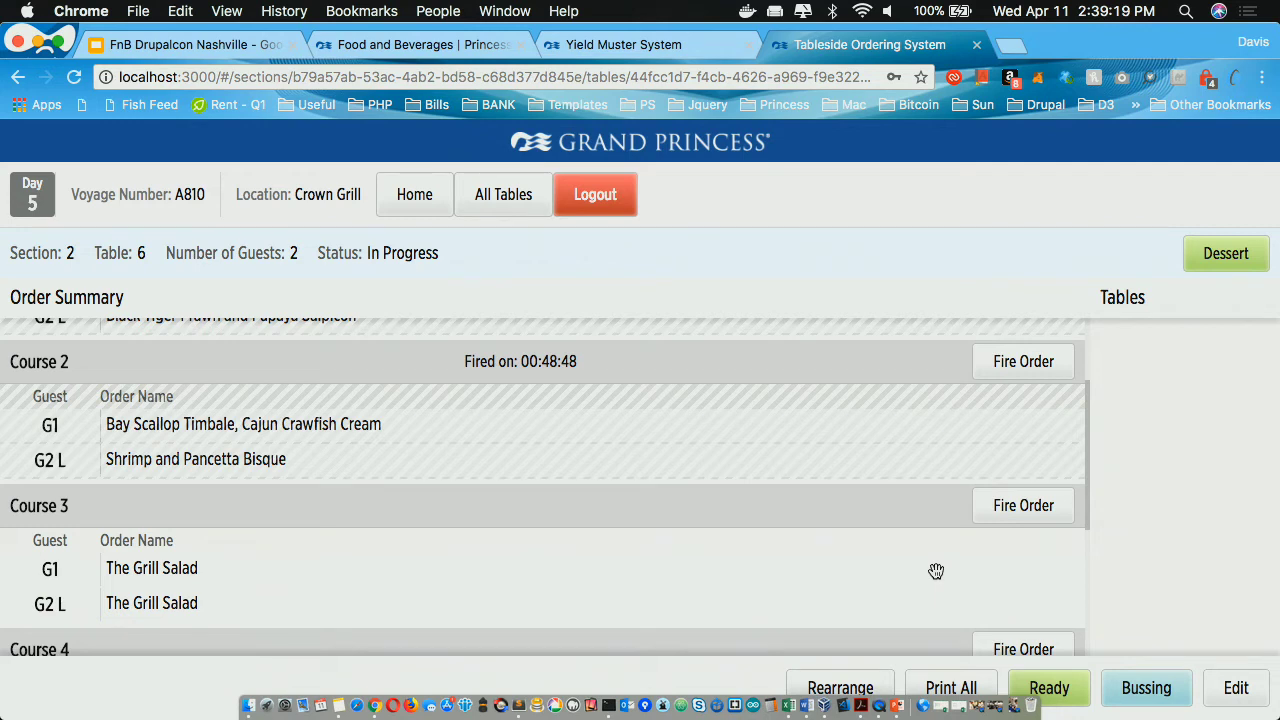
scroll(936, 571, "down", 2)
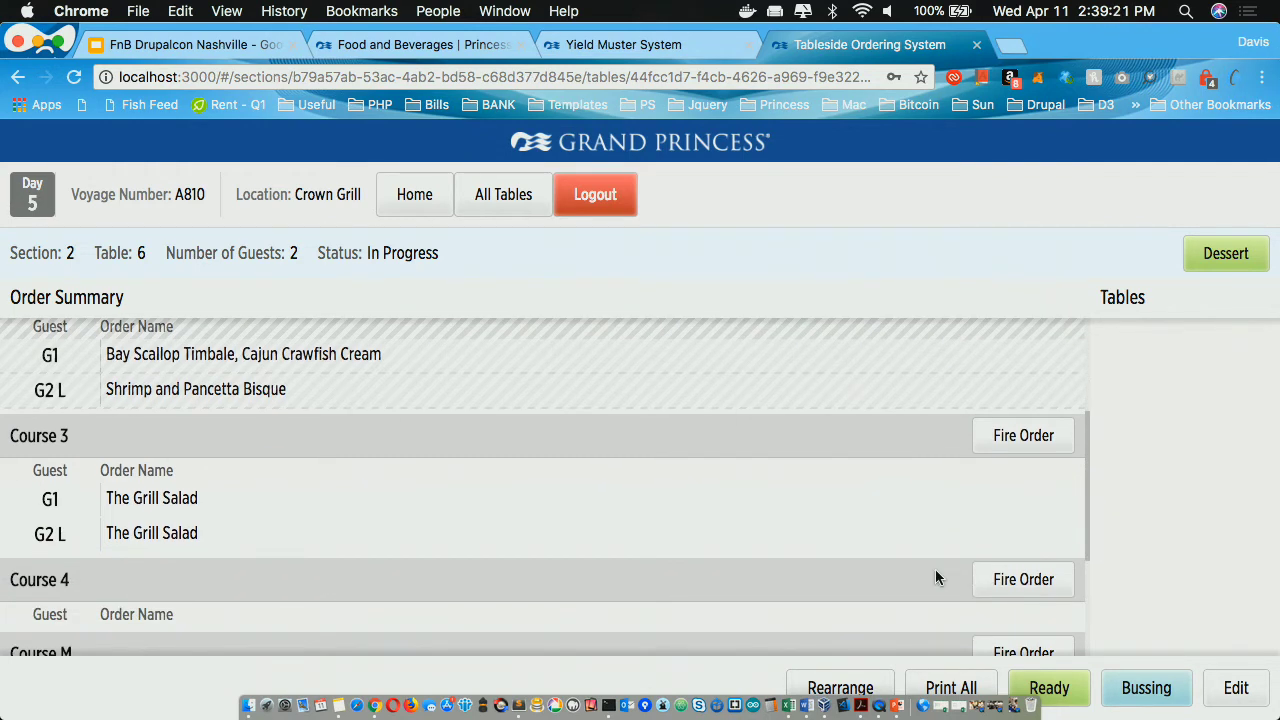
scroll(936, 577, "down", 3)
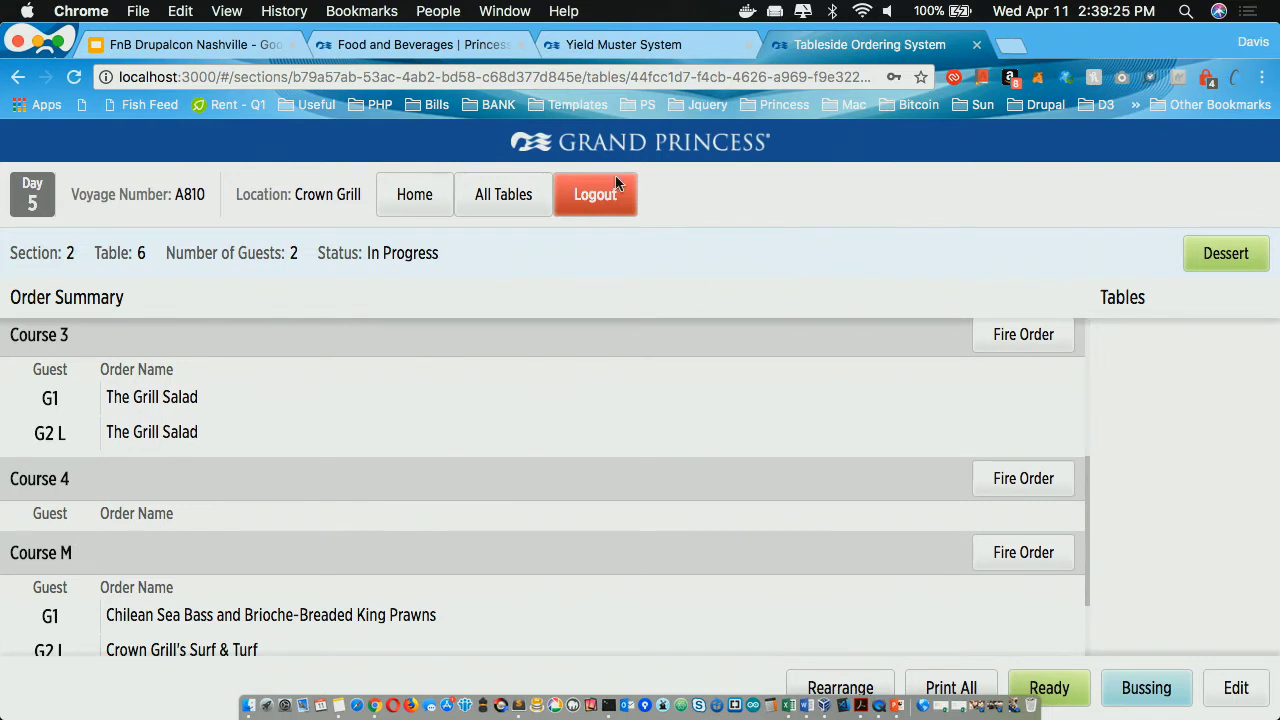
Step: Open table 8 from All Tables and order Bay Scallop Timbale and The Grill Salad for guest 1
left_click(515, 200)
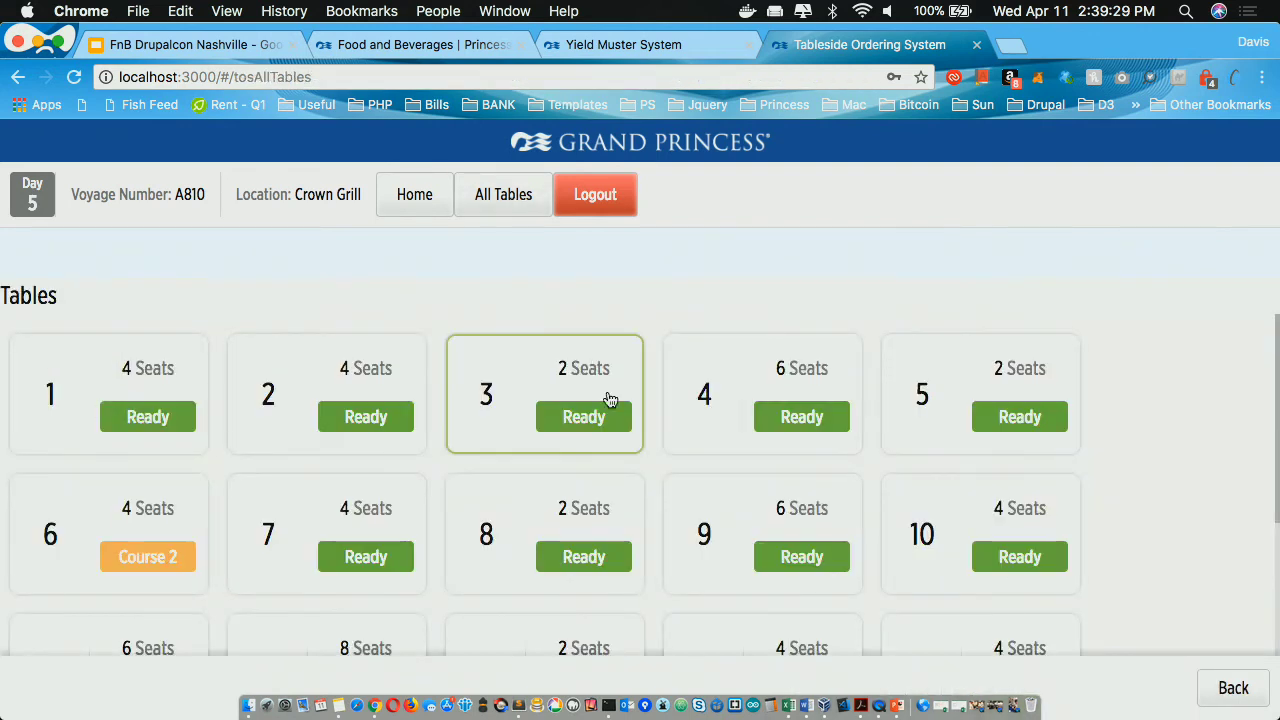
left_click(576, 510)
left_click(298, 497)
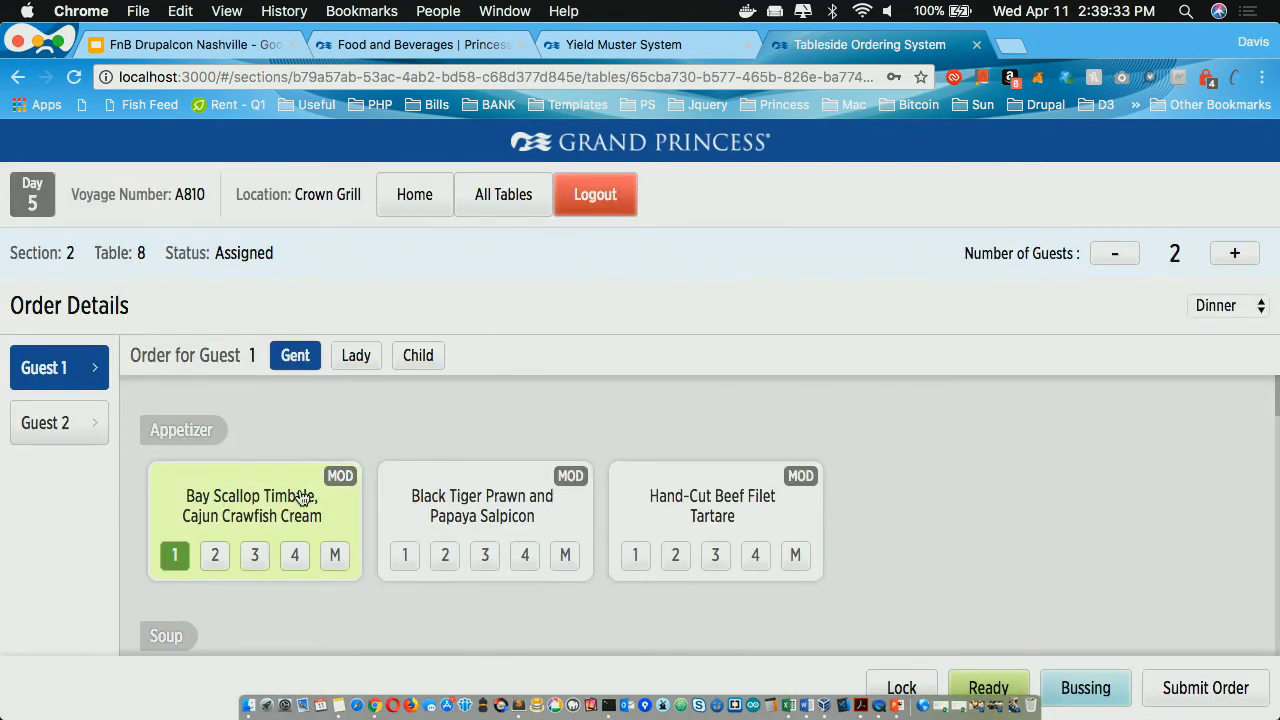
scroll(371, 587, "down", 5)
left_click(417, 561)
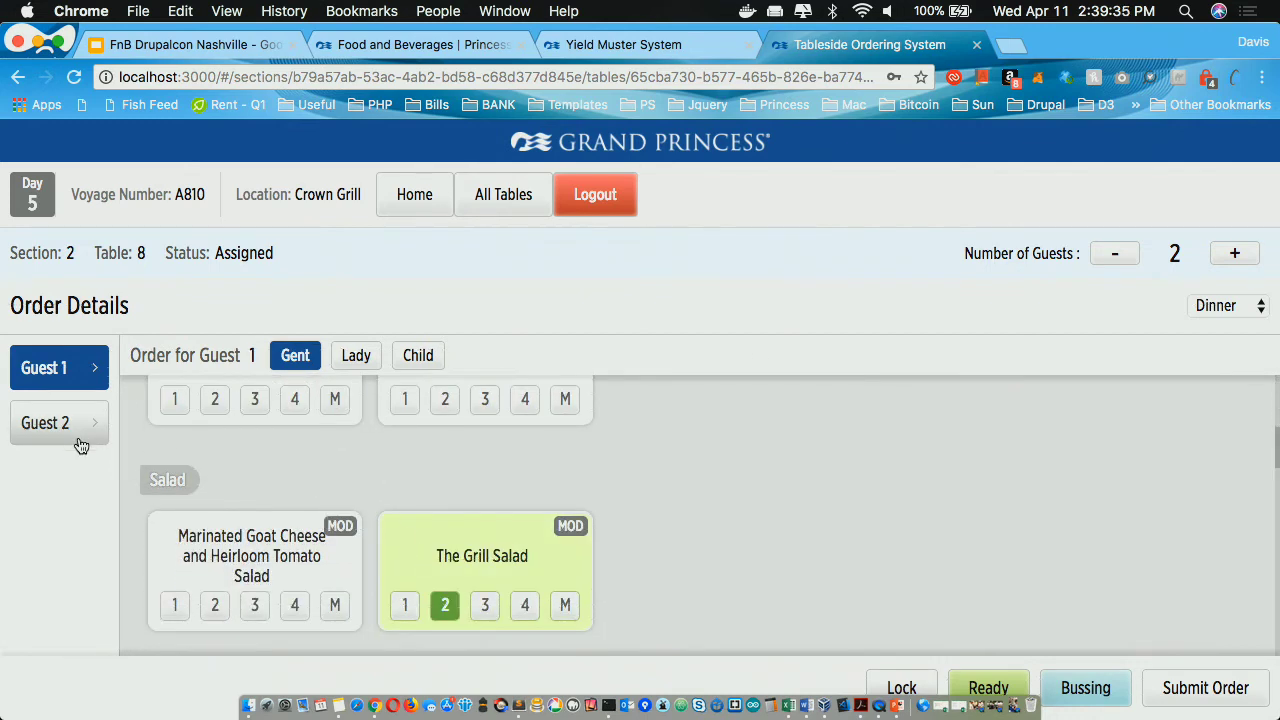
Step: Set guest 2 to Lady with Black Tiger Prawn salpicon and Chilean Sea Bass, submit, and return to table 6
left_click(75, 432)
left_click(350, 357)
left_click(448, 497)
scroll(452, 520, "down", 5)
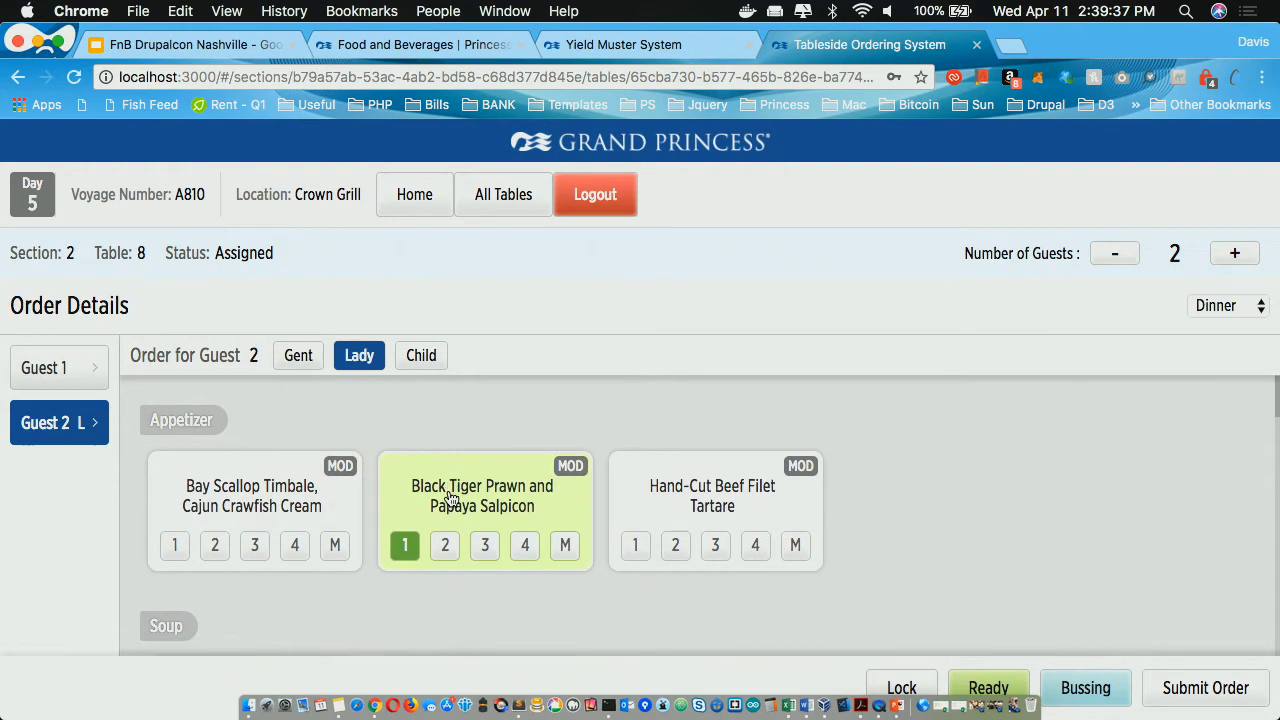
left_click(445, 627)
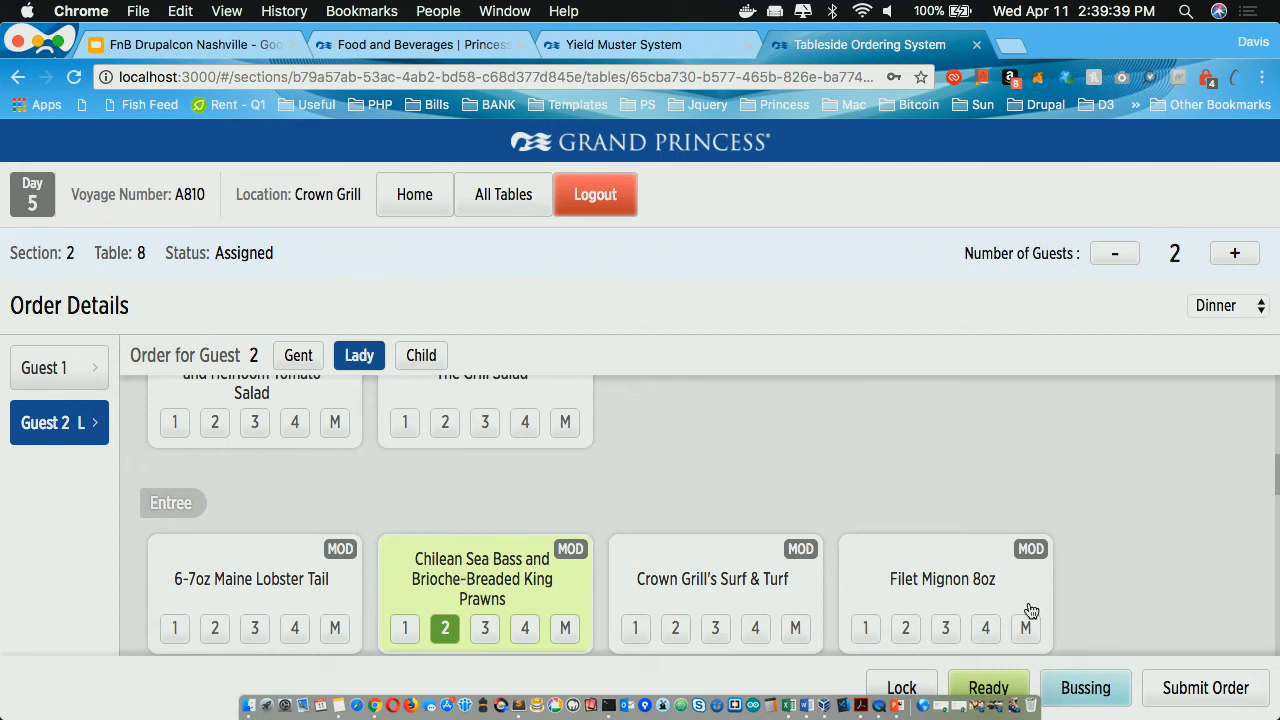
left_click(1230, 692)
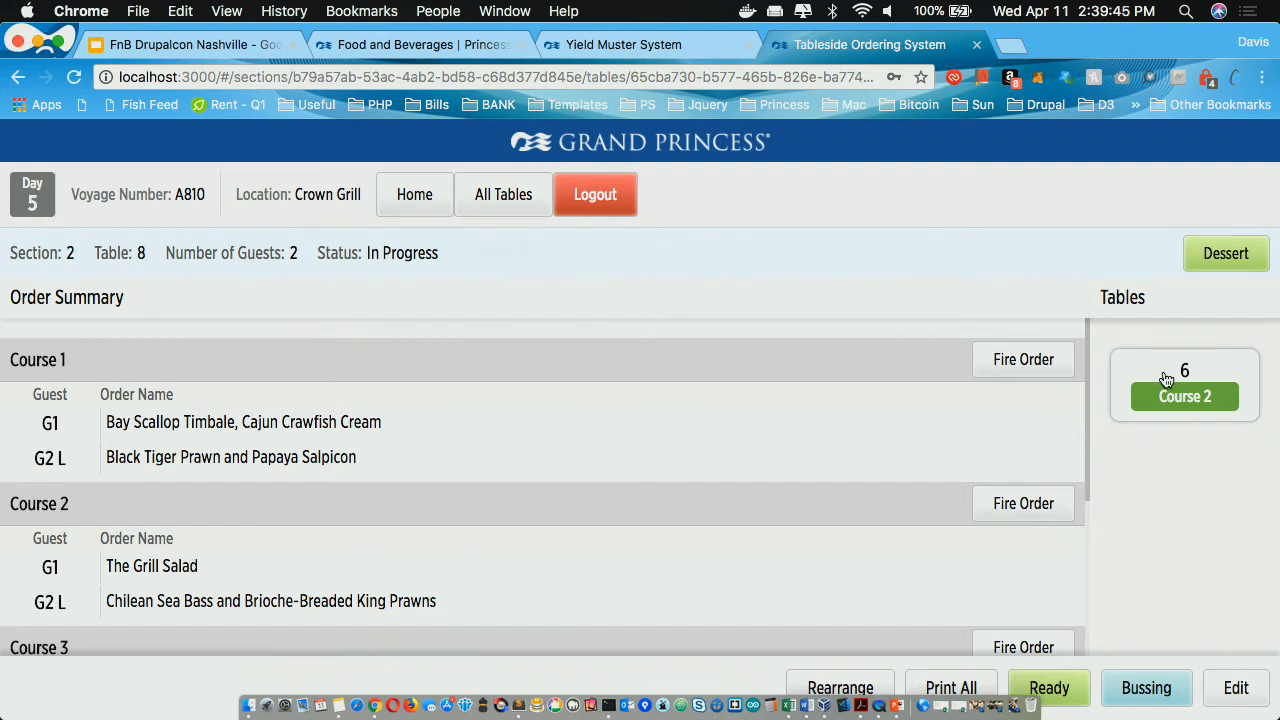
left_click(1166, 379)
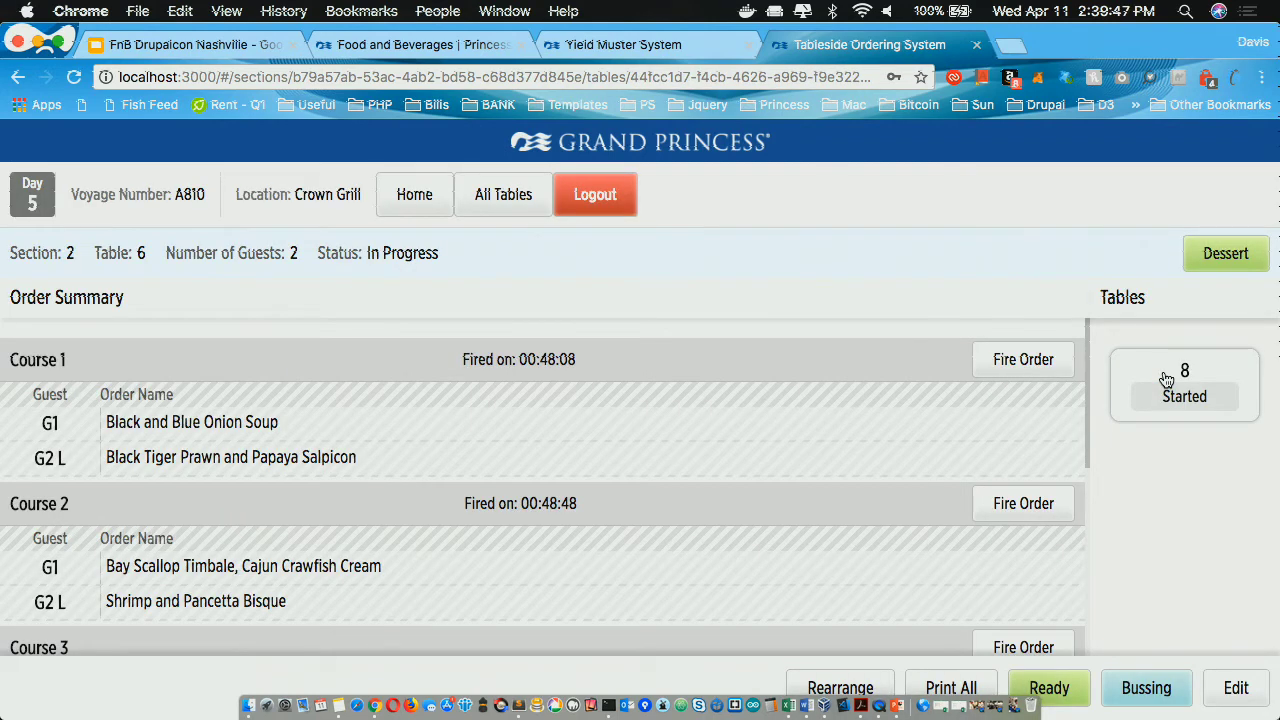
Step: Review table 8's order summary, then switch over to the PowerPoint deck
left_click(1166, 379)
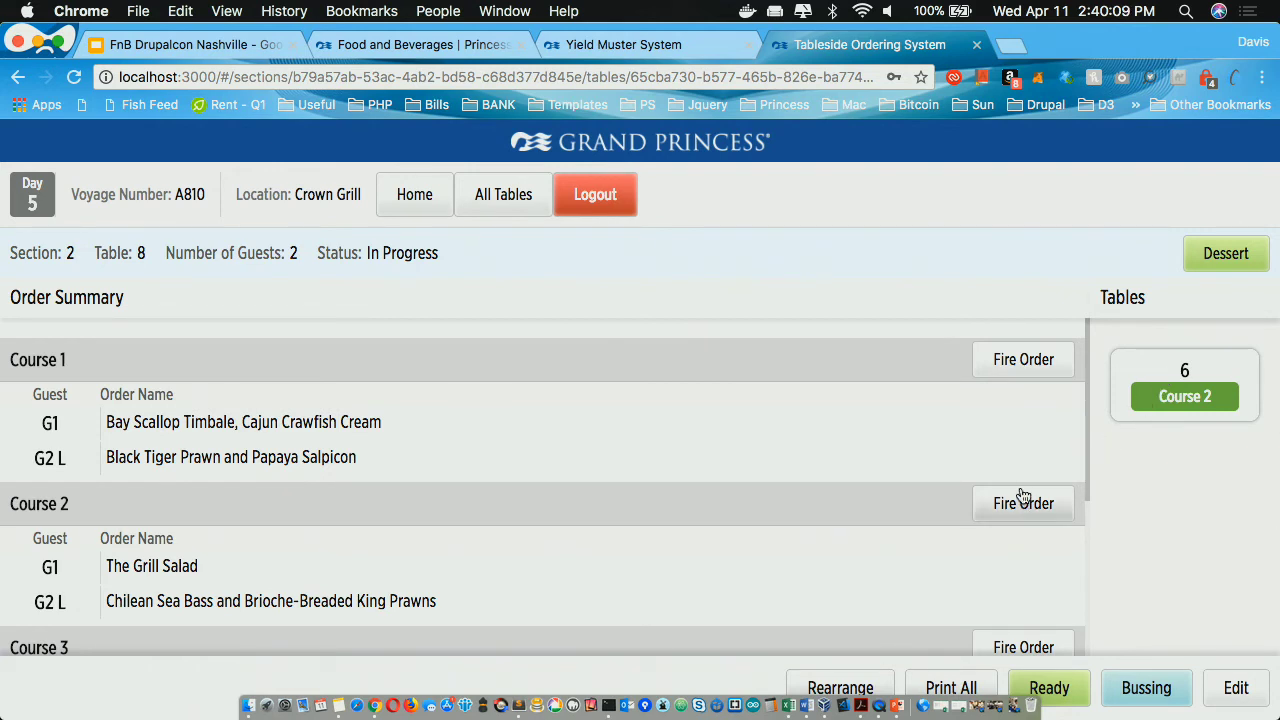
scroll(1021, 435, "down", 1)
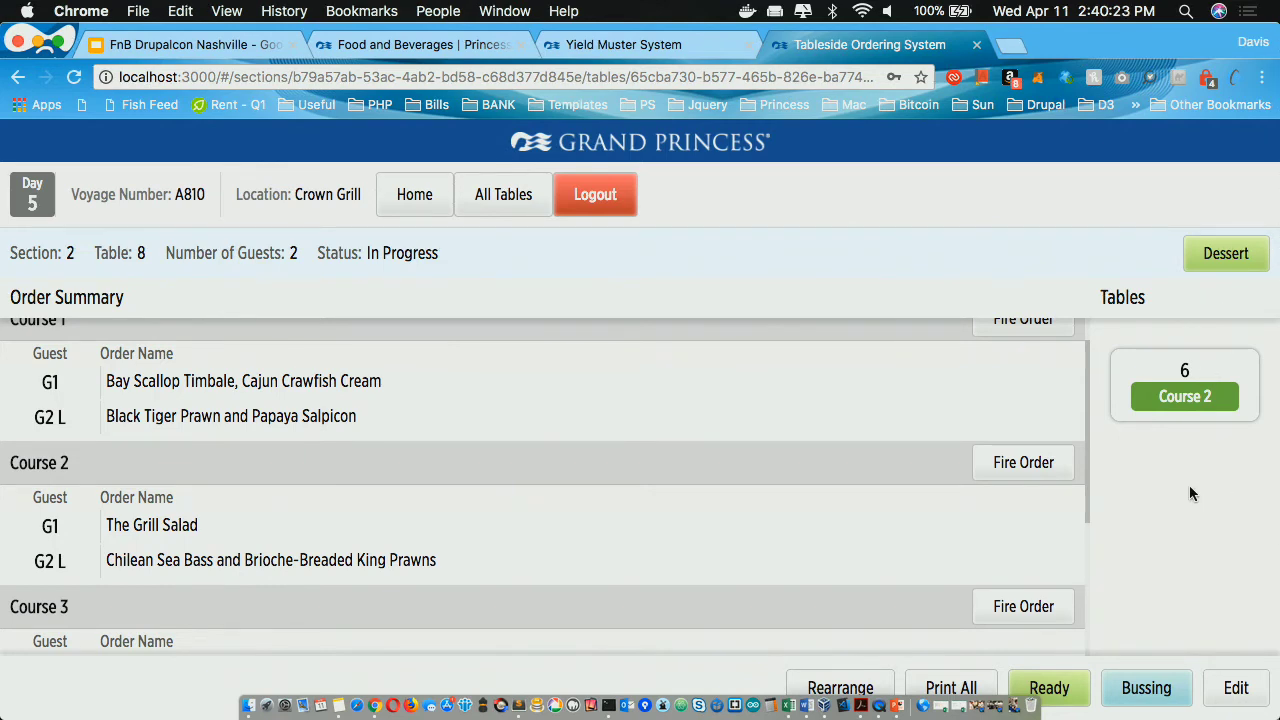
scroll(1010, 519, "up", 2)
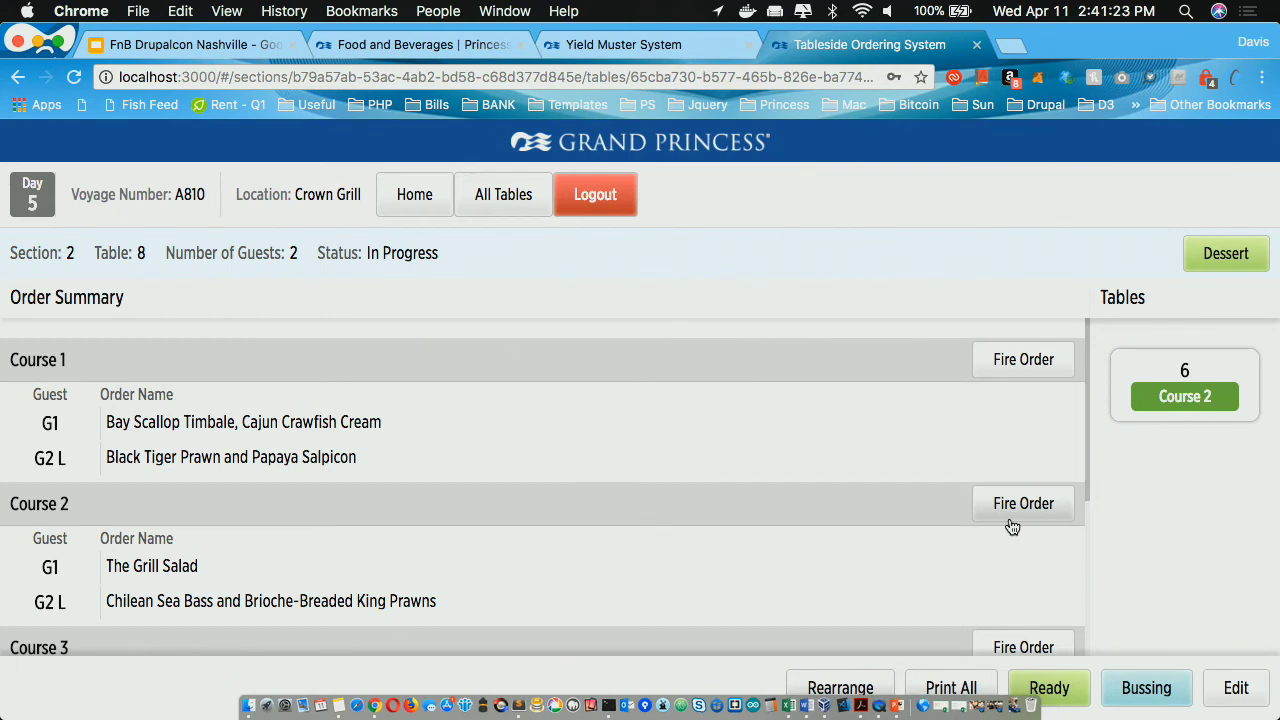
key("ctrl+Left")
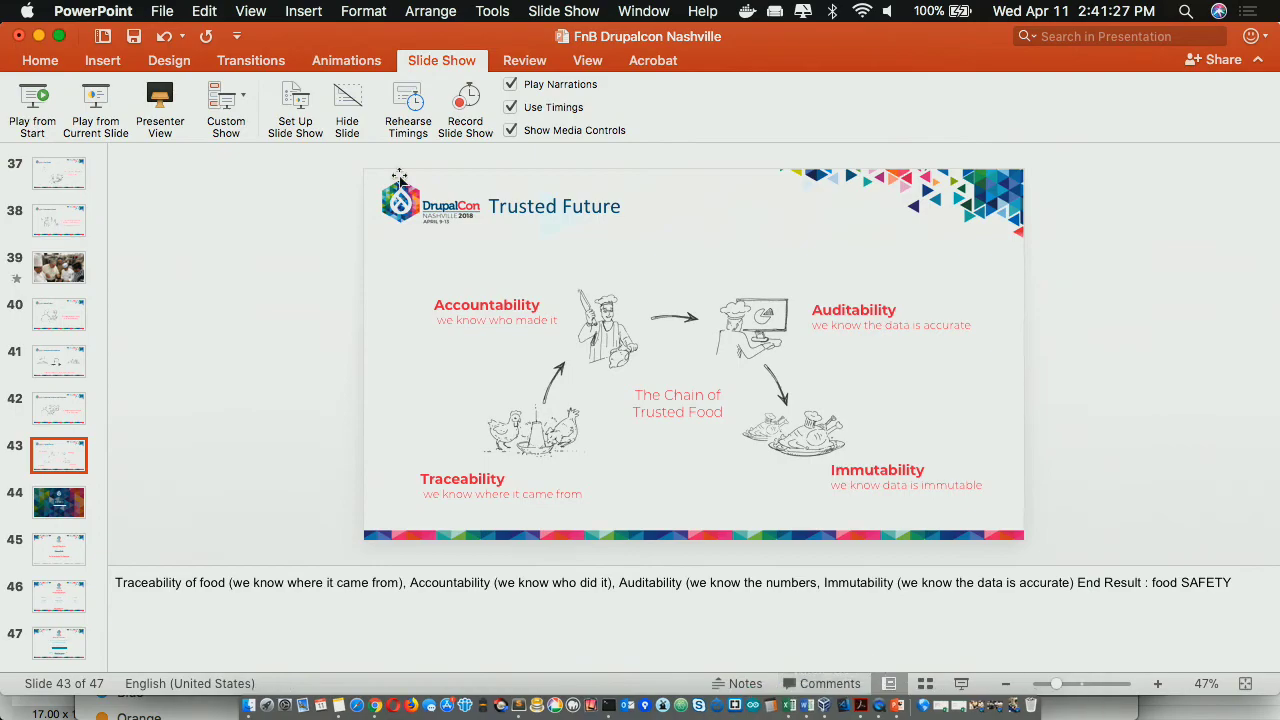
Step: Start the slide show in Presenter View and advance to the DEMO slide
left_click(150, 100)
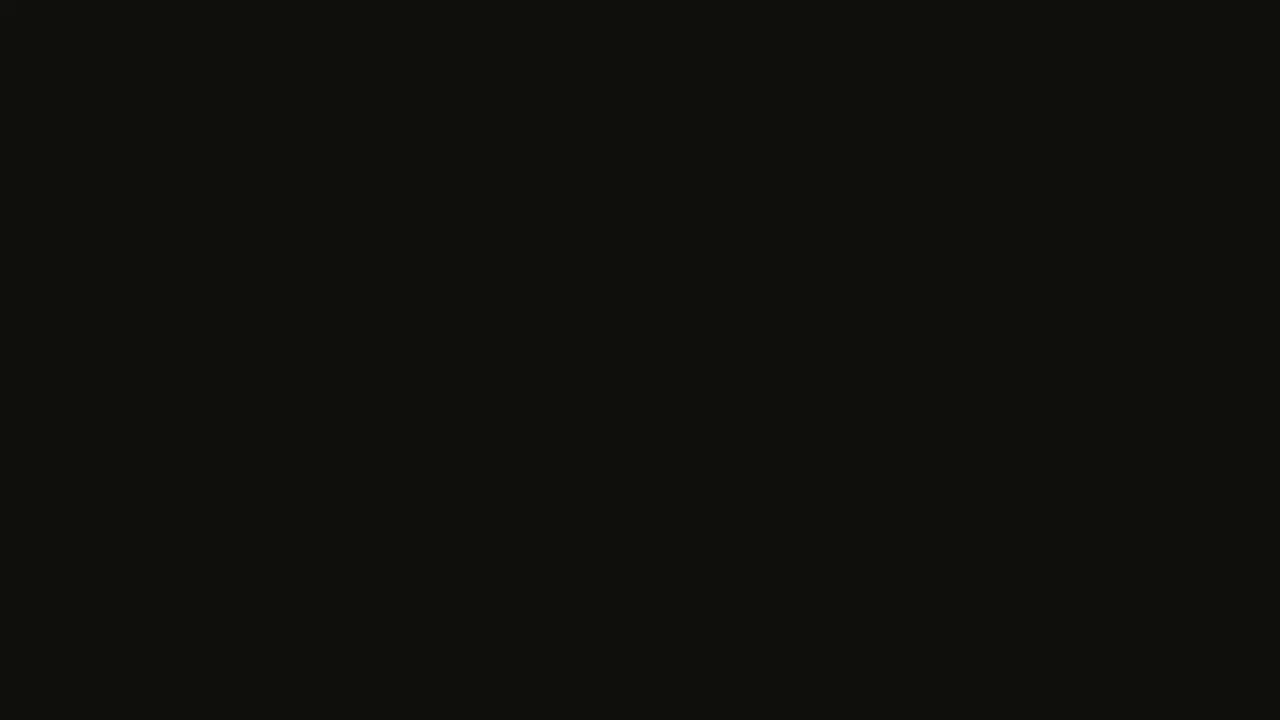
key("Right")
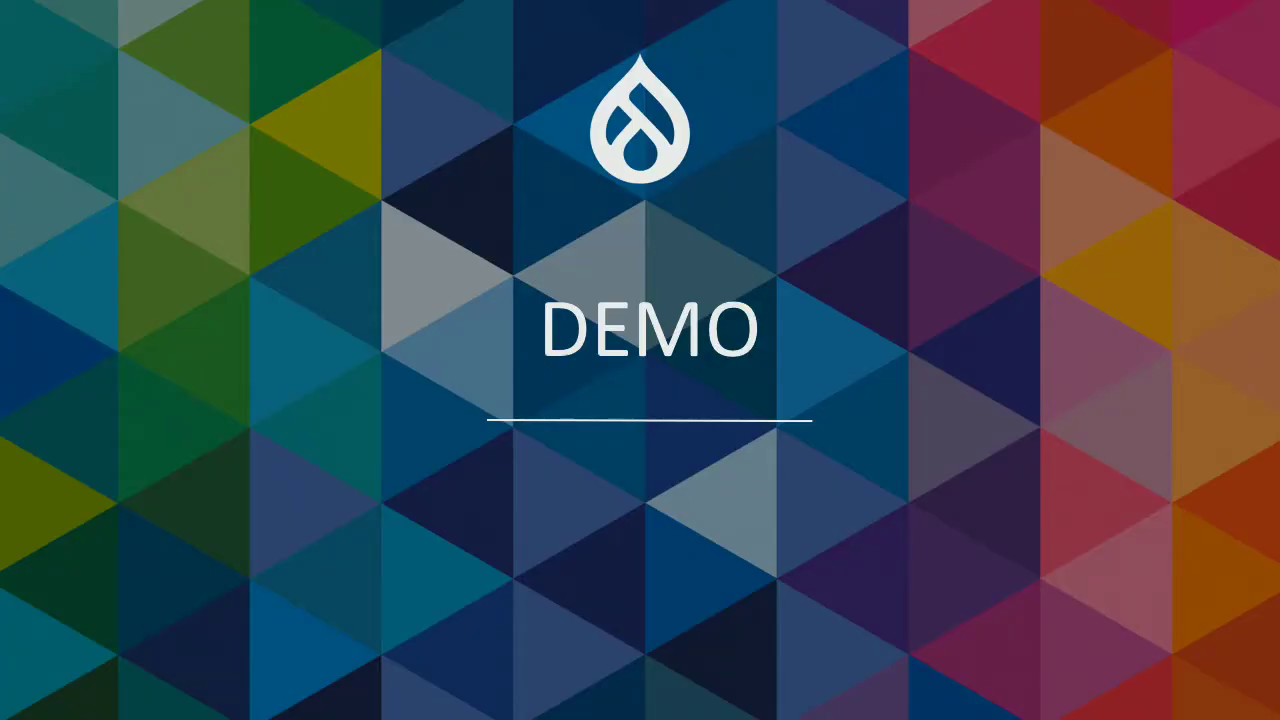